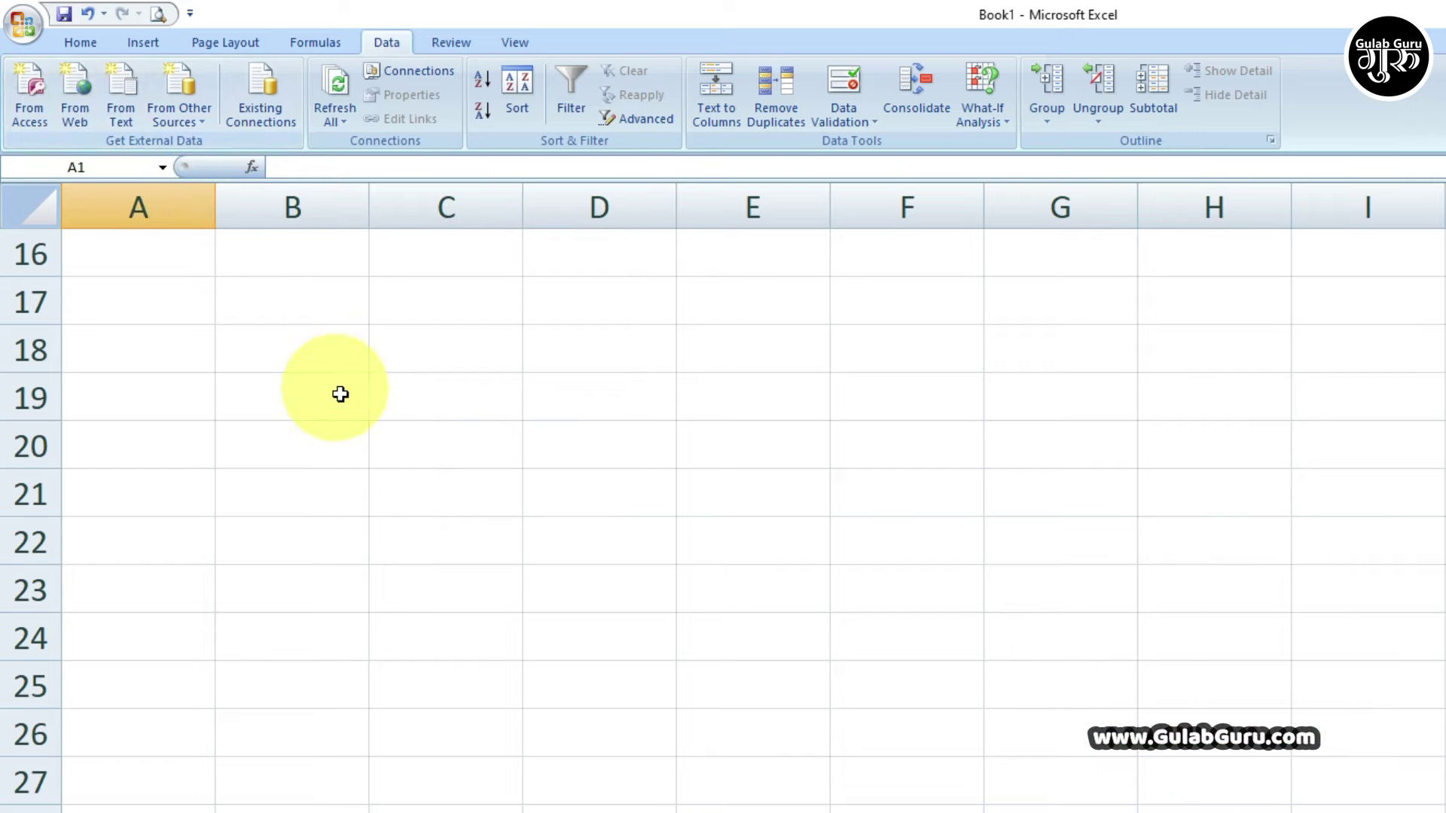
- Select cell B17 as the destination and start a From Access import
left_click(269, 306)
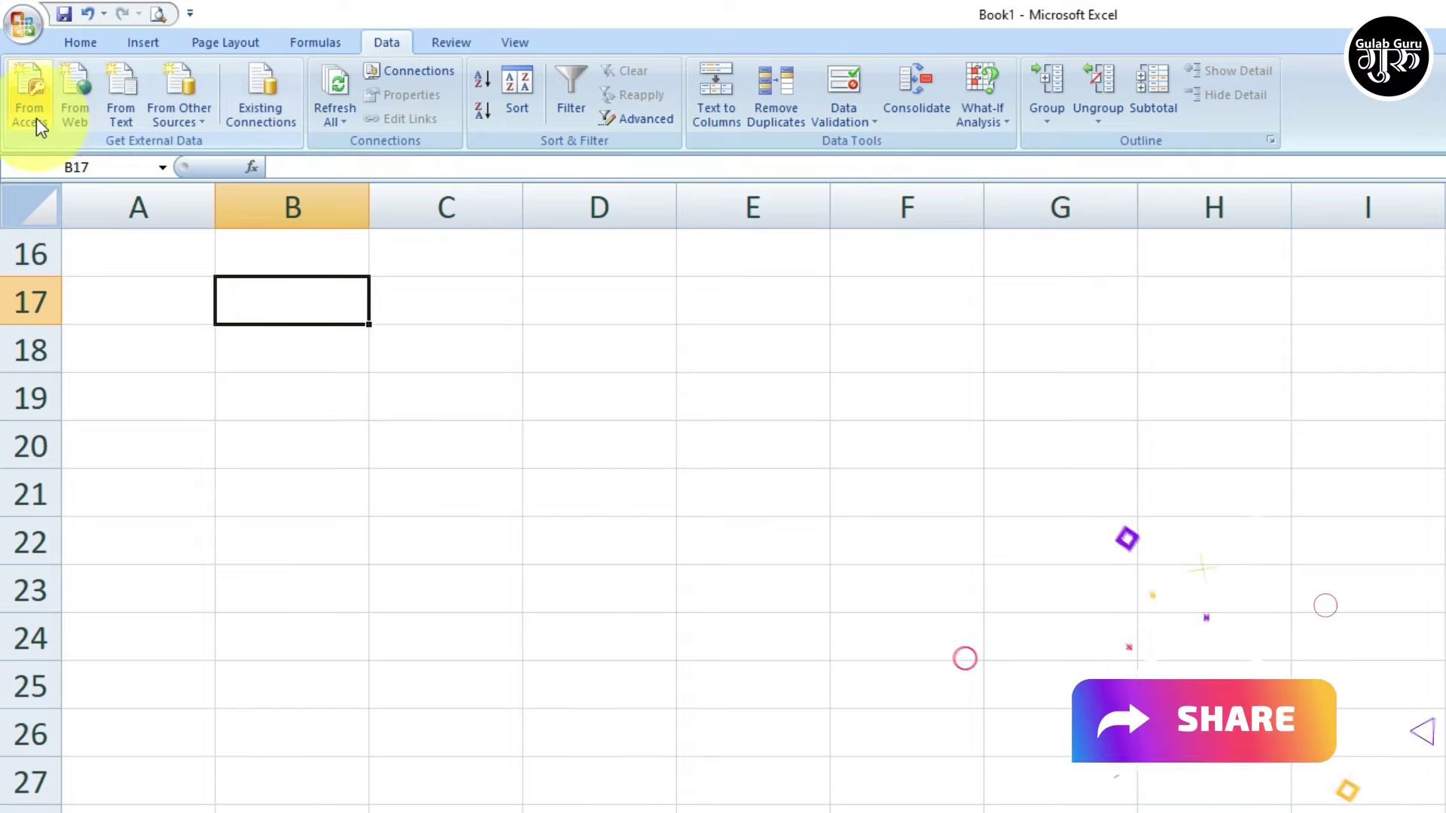
left_click(30, 96)
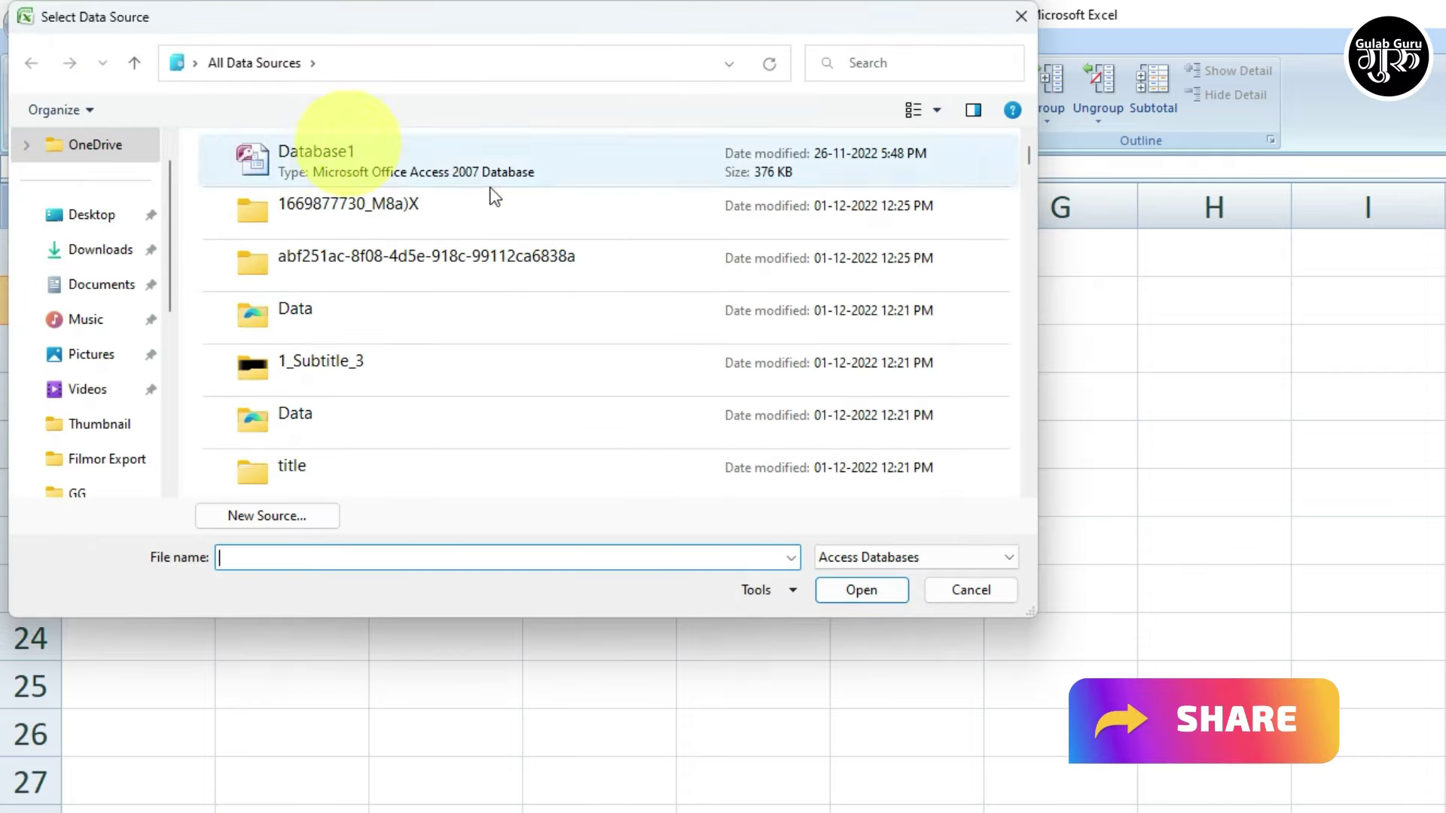
left_click_drag(427, 25, 586, 83)
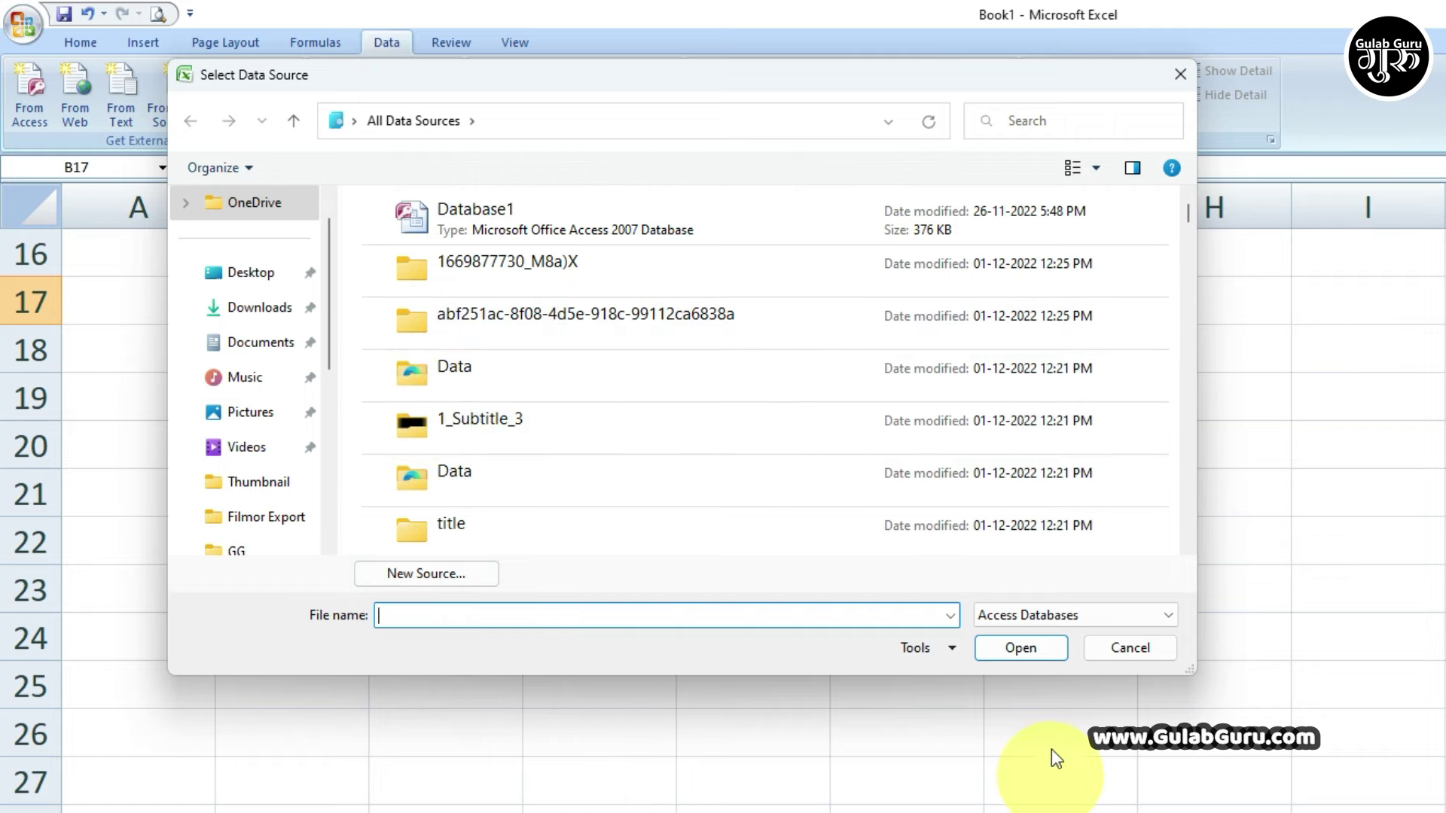
left_click(1124, 650)
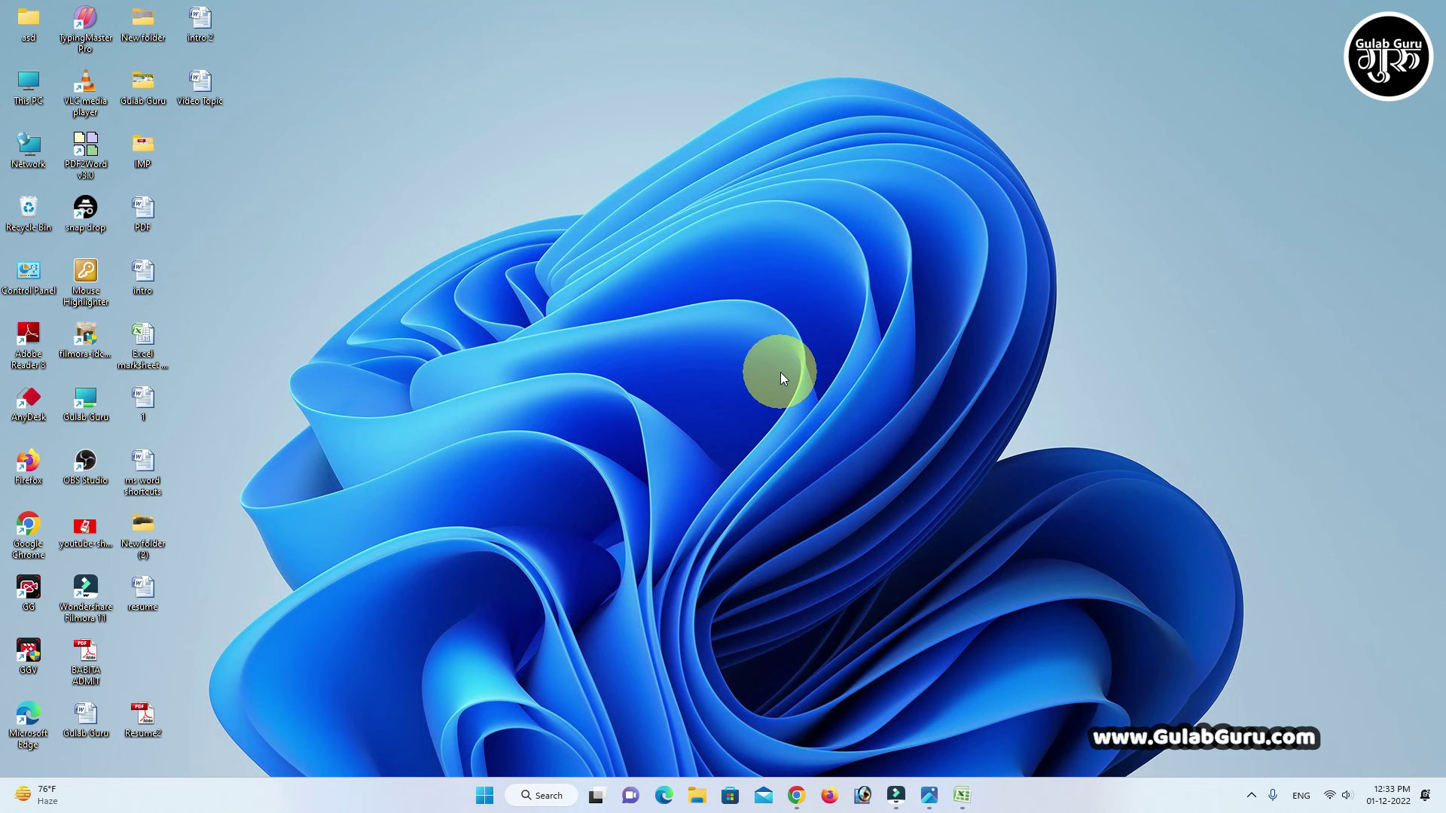
- Launch Microsoft Office Access 2007 from the Start menu's pinned apps
key("super")
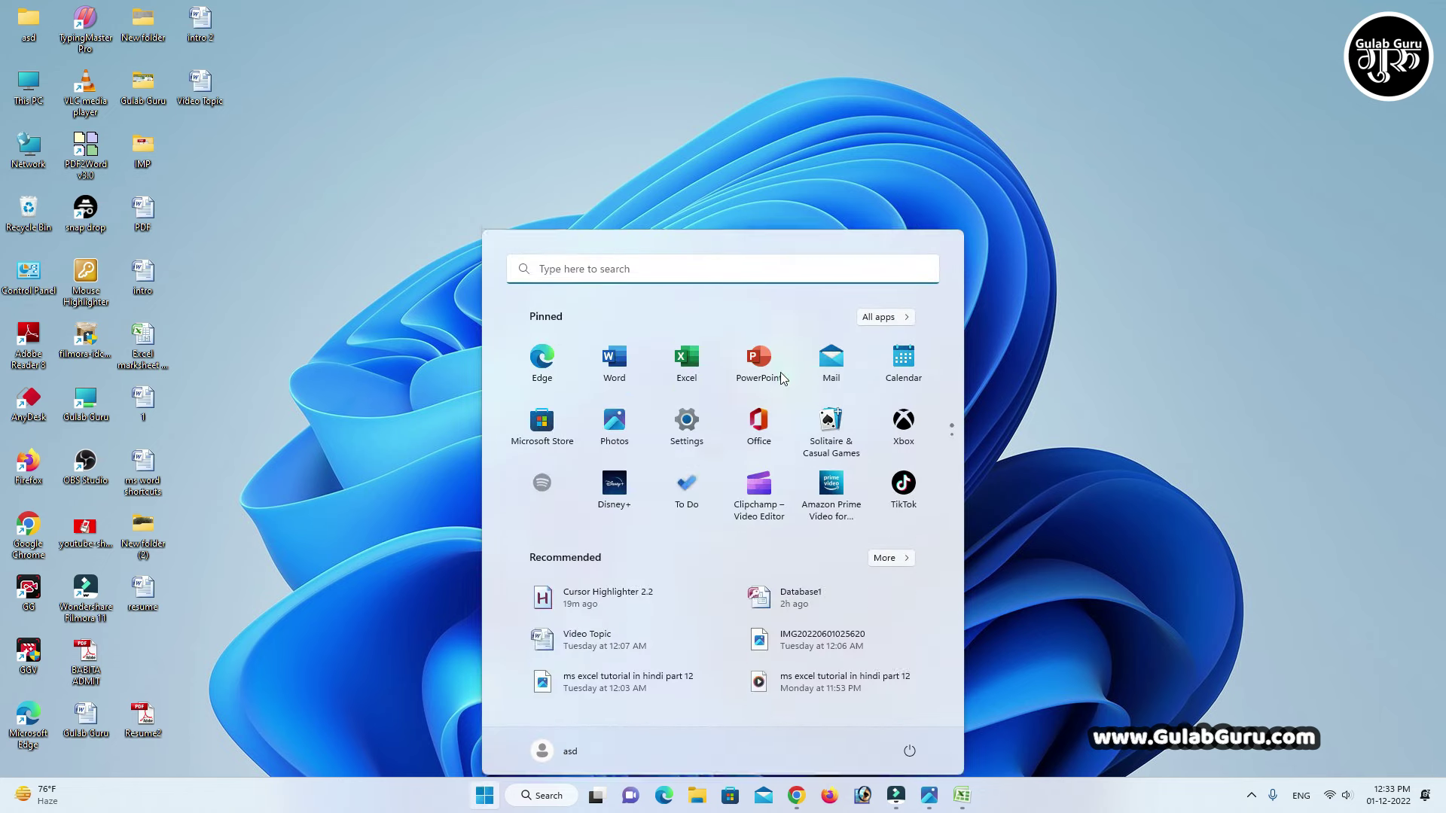
scroll(826, 462, "down", 1)
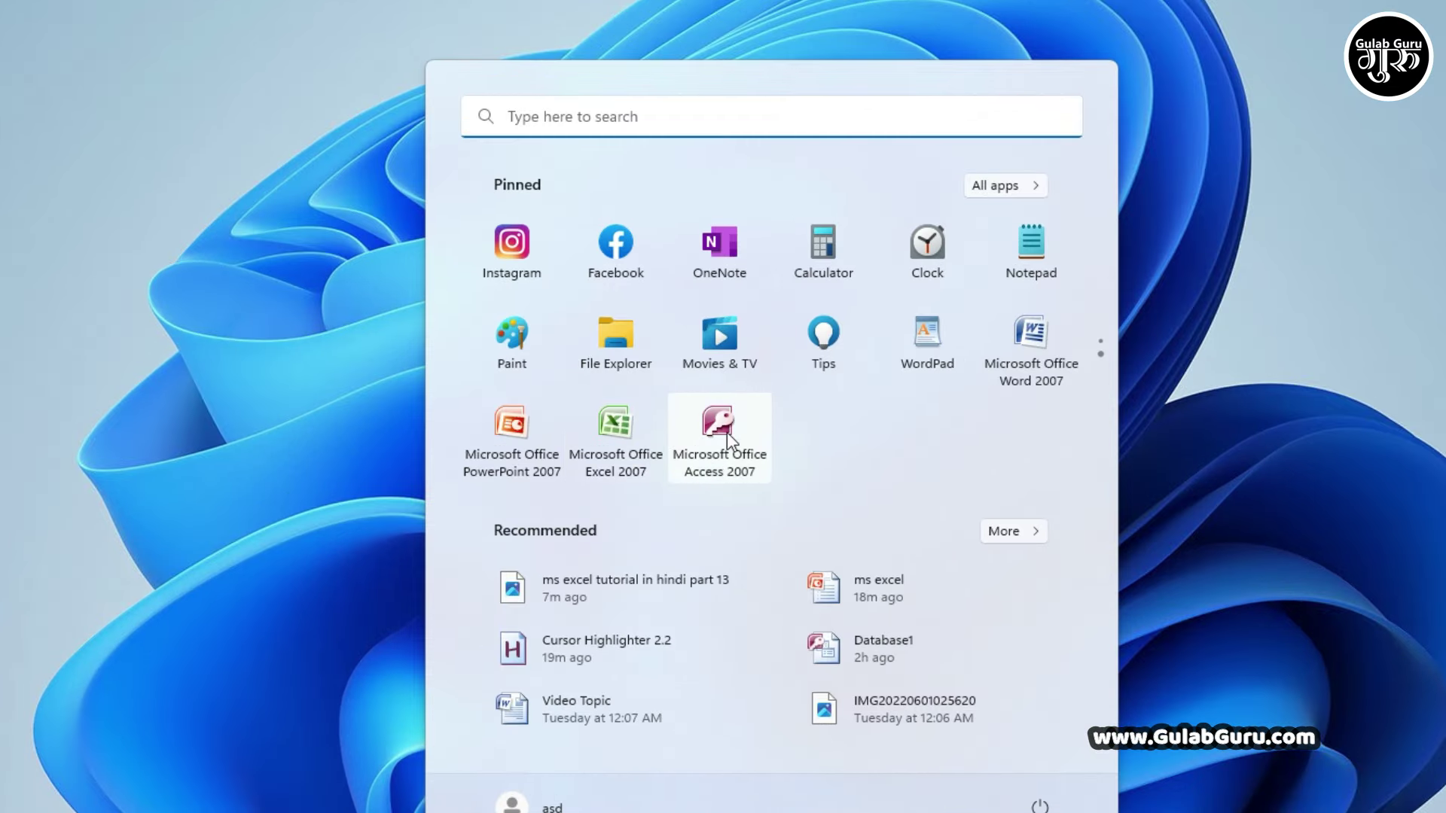
left_click(726, 432)
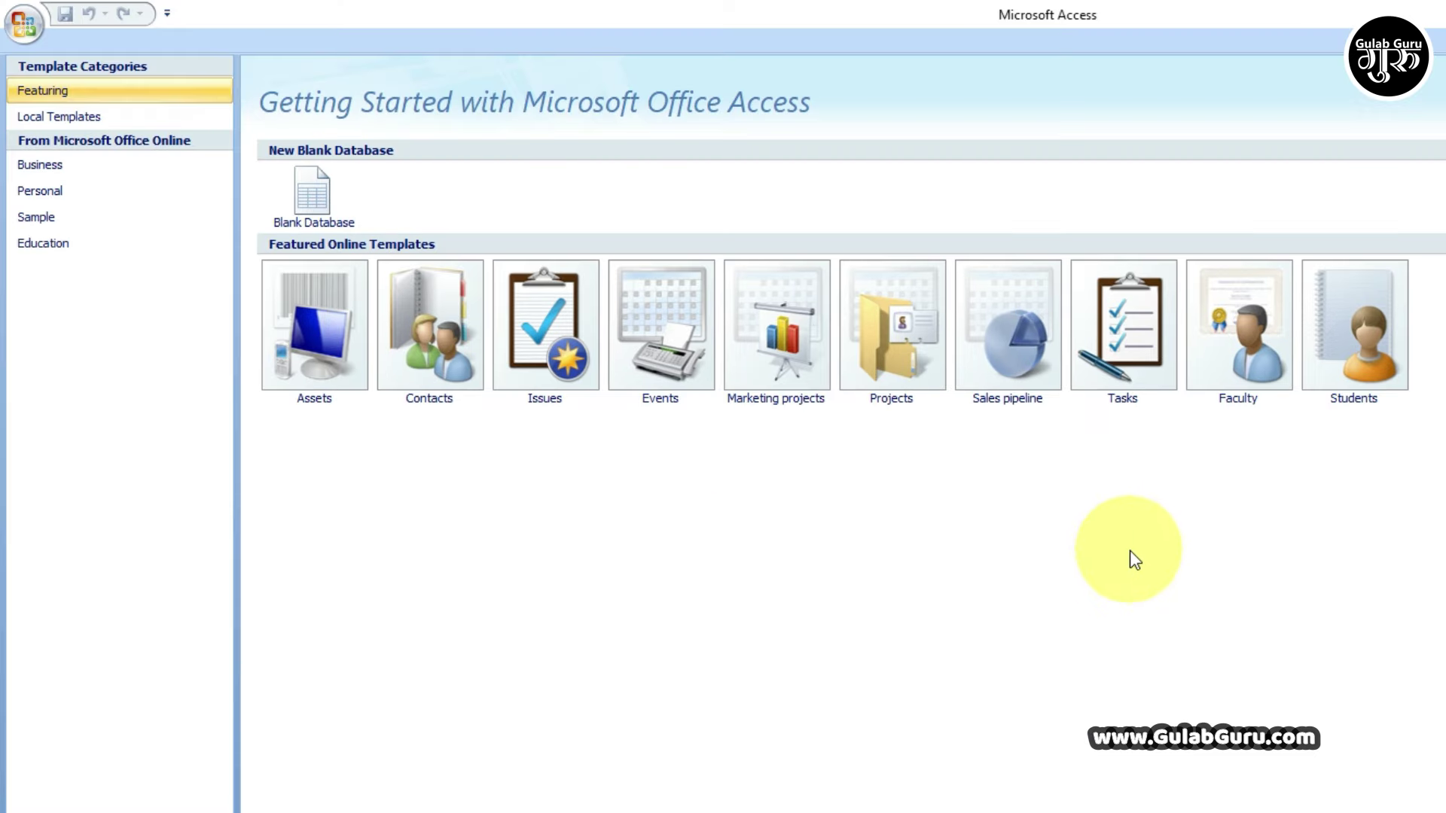
- Create a blank Access database named 'Gulab Database'
left_click(313, 193)
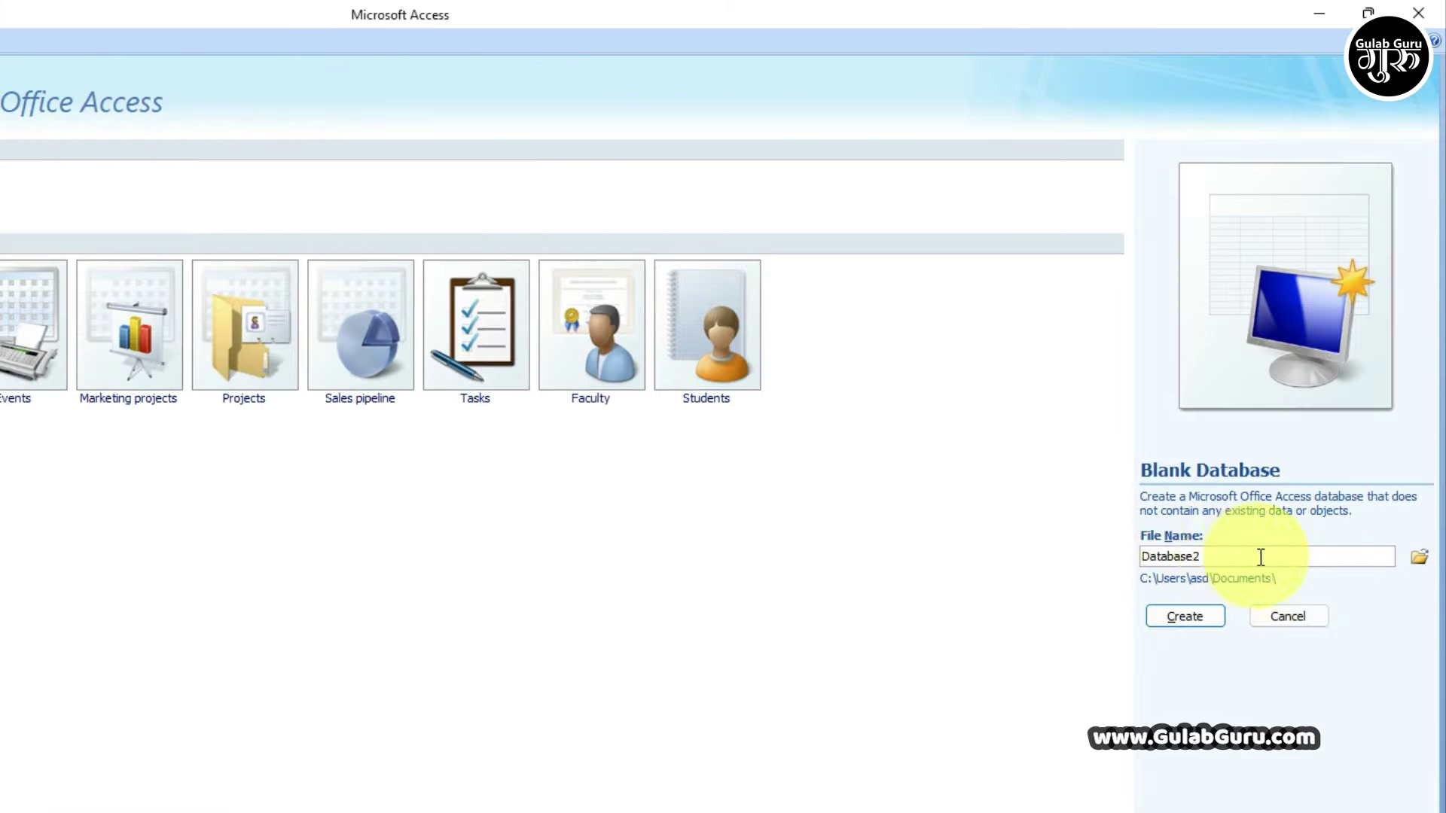
double_click(1204, 555)
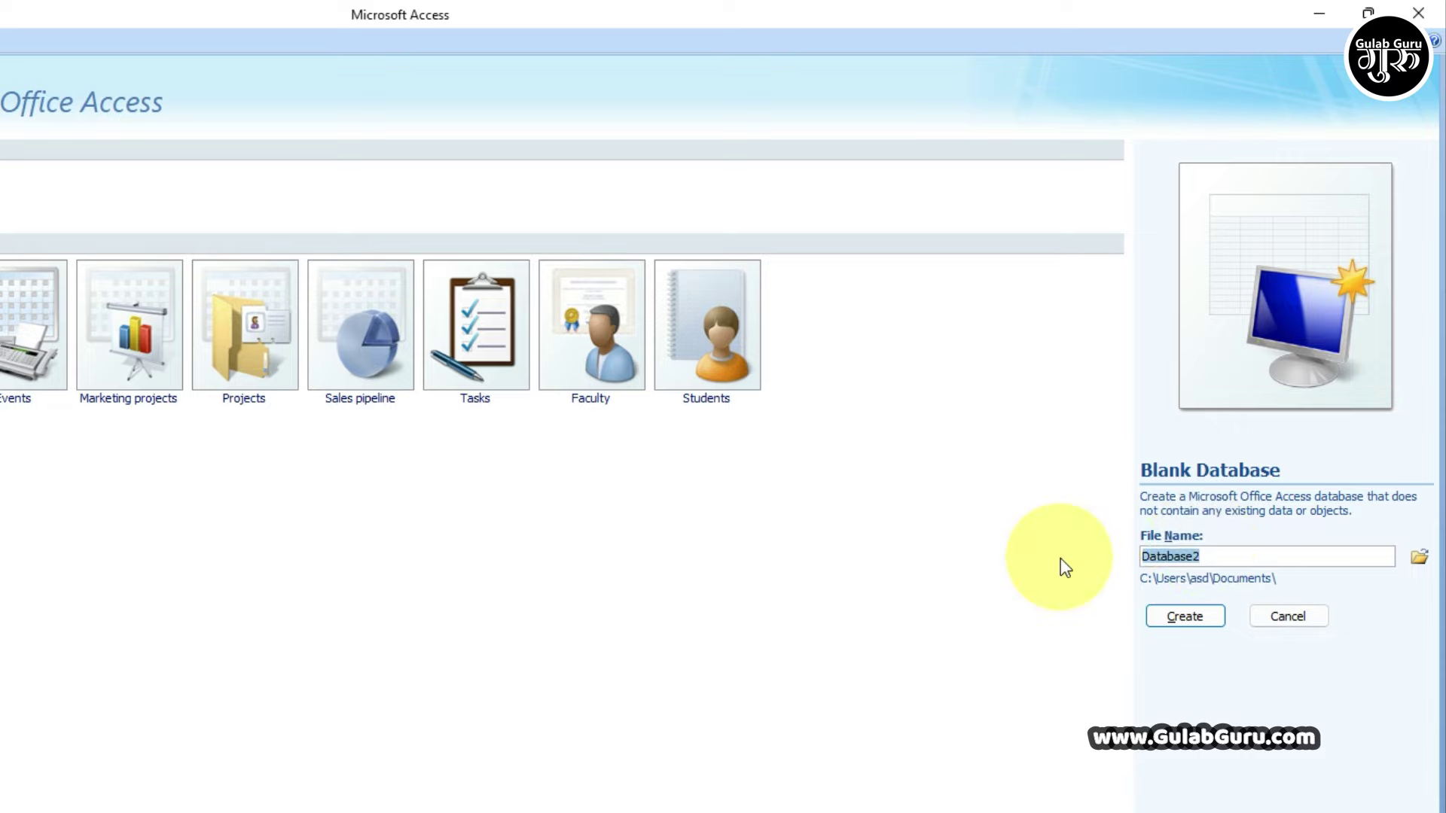
type("Gulab Database")
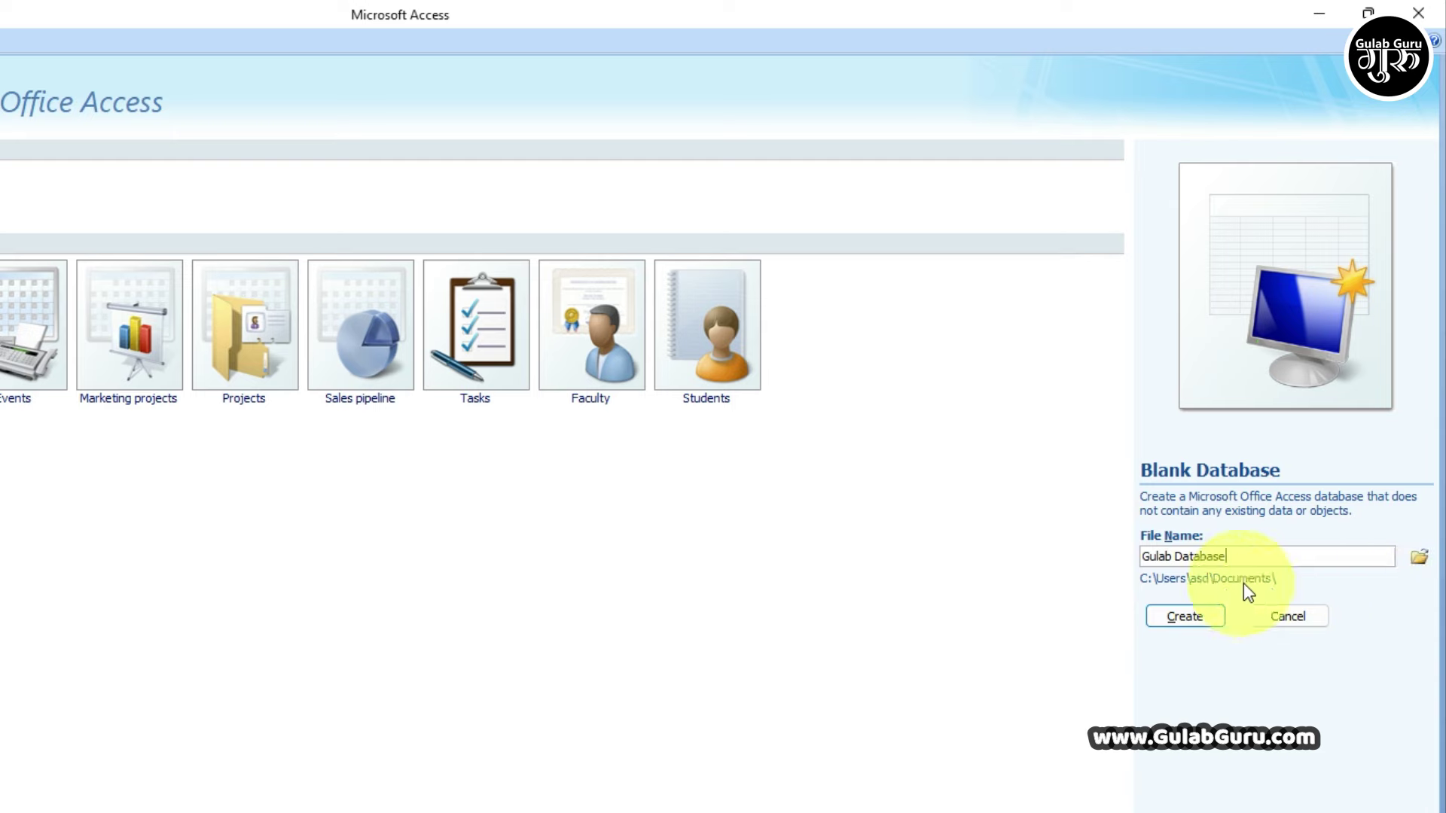
left_click(1185, 618)
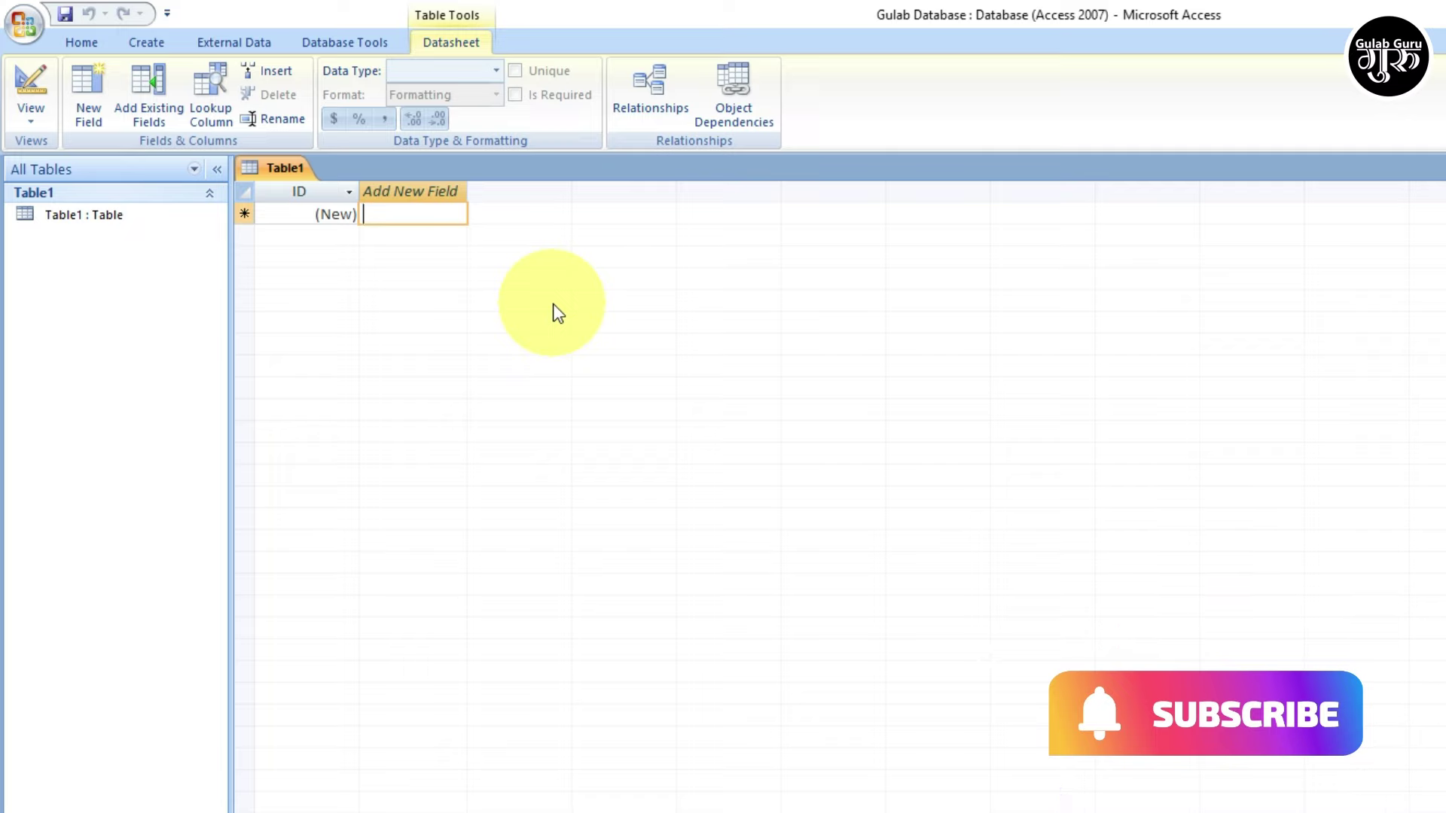
- Enter the headings Name and Salary in the first row of Table1
type("Nw")
key("BackSpace")
type("ew")
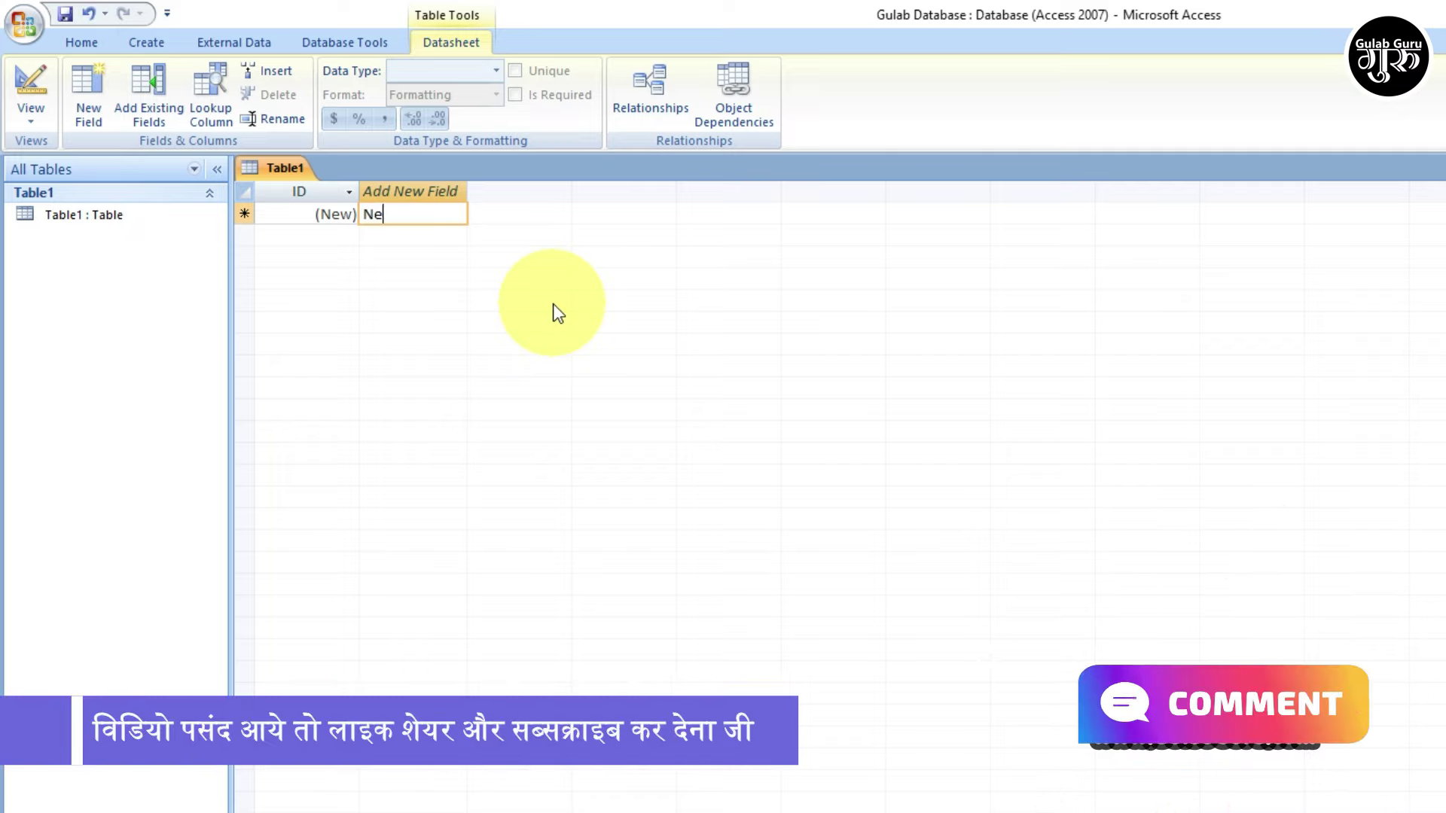
key("BackSpace")
key("BackSpace")
type("ame")
key("Tab")
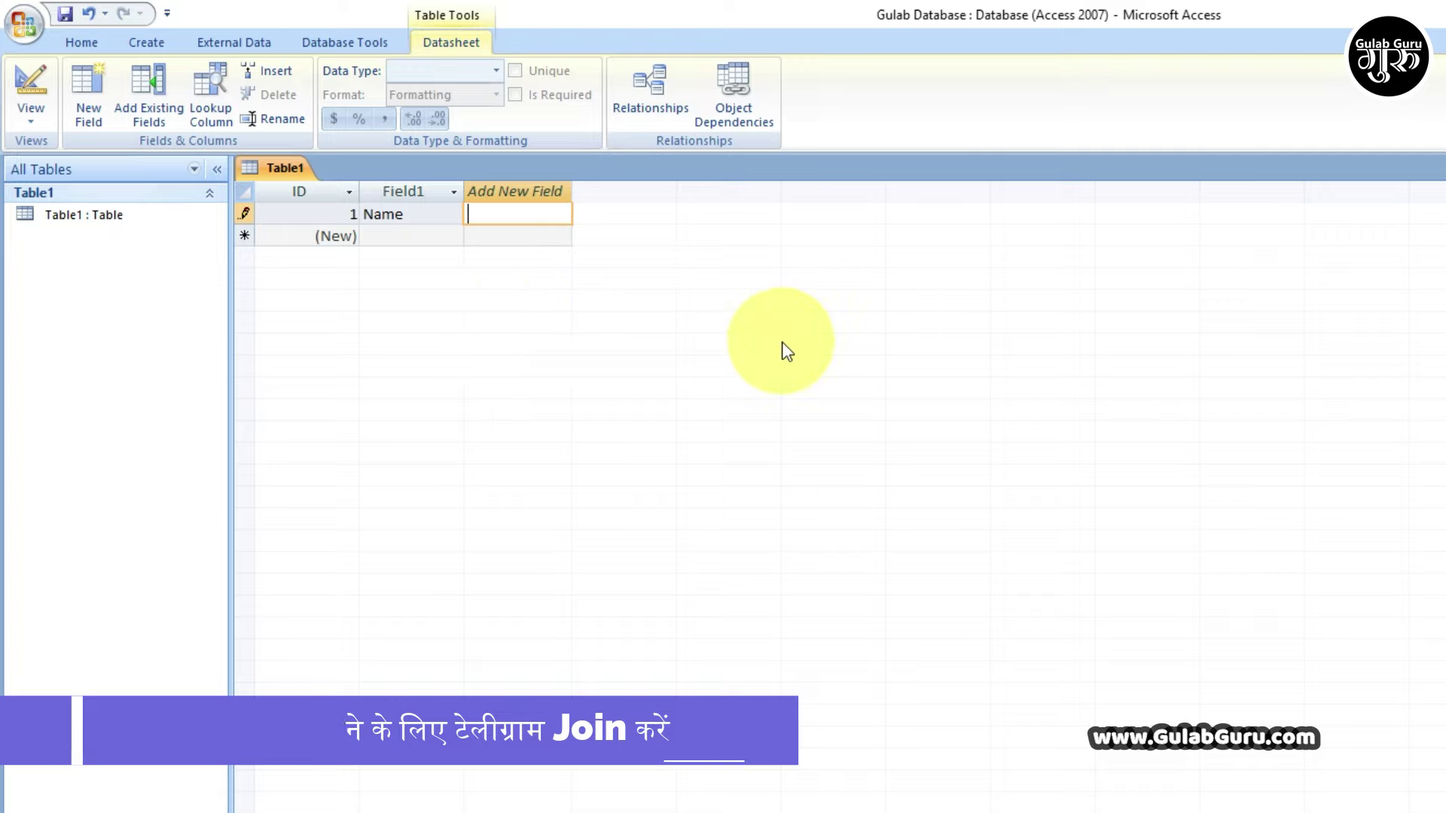
type("S")
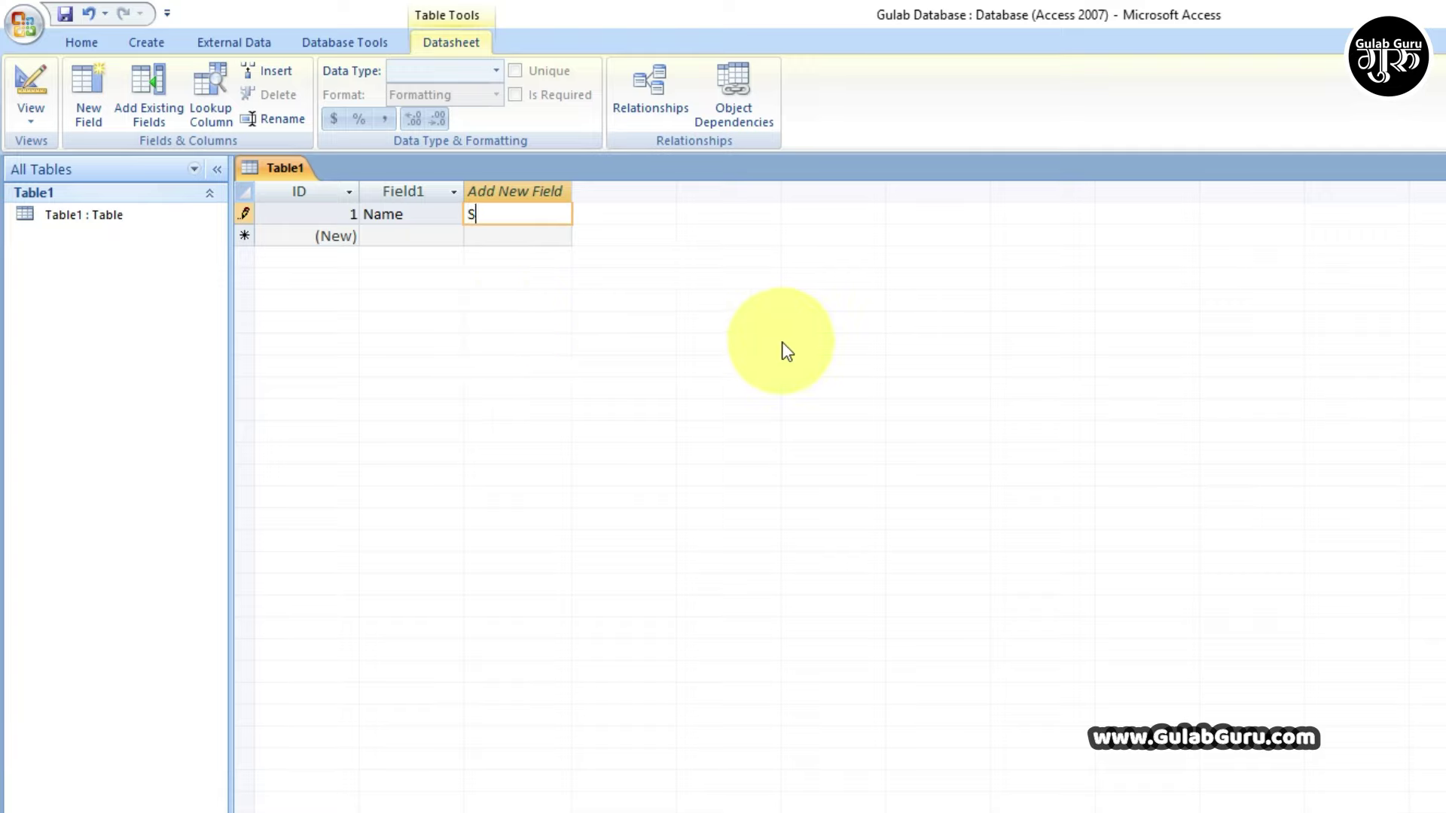
type("alary")
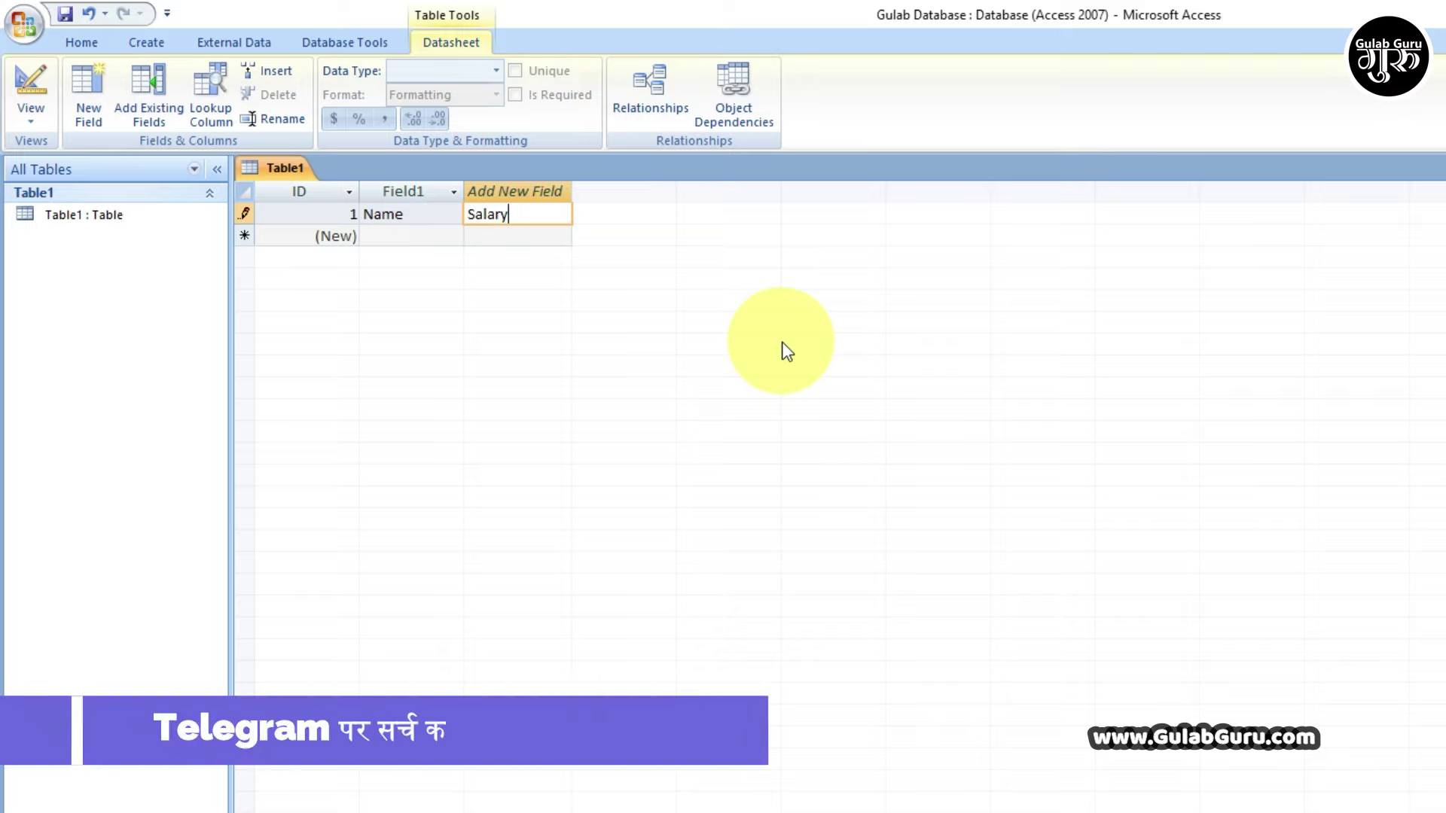
left_click(417, 234)
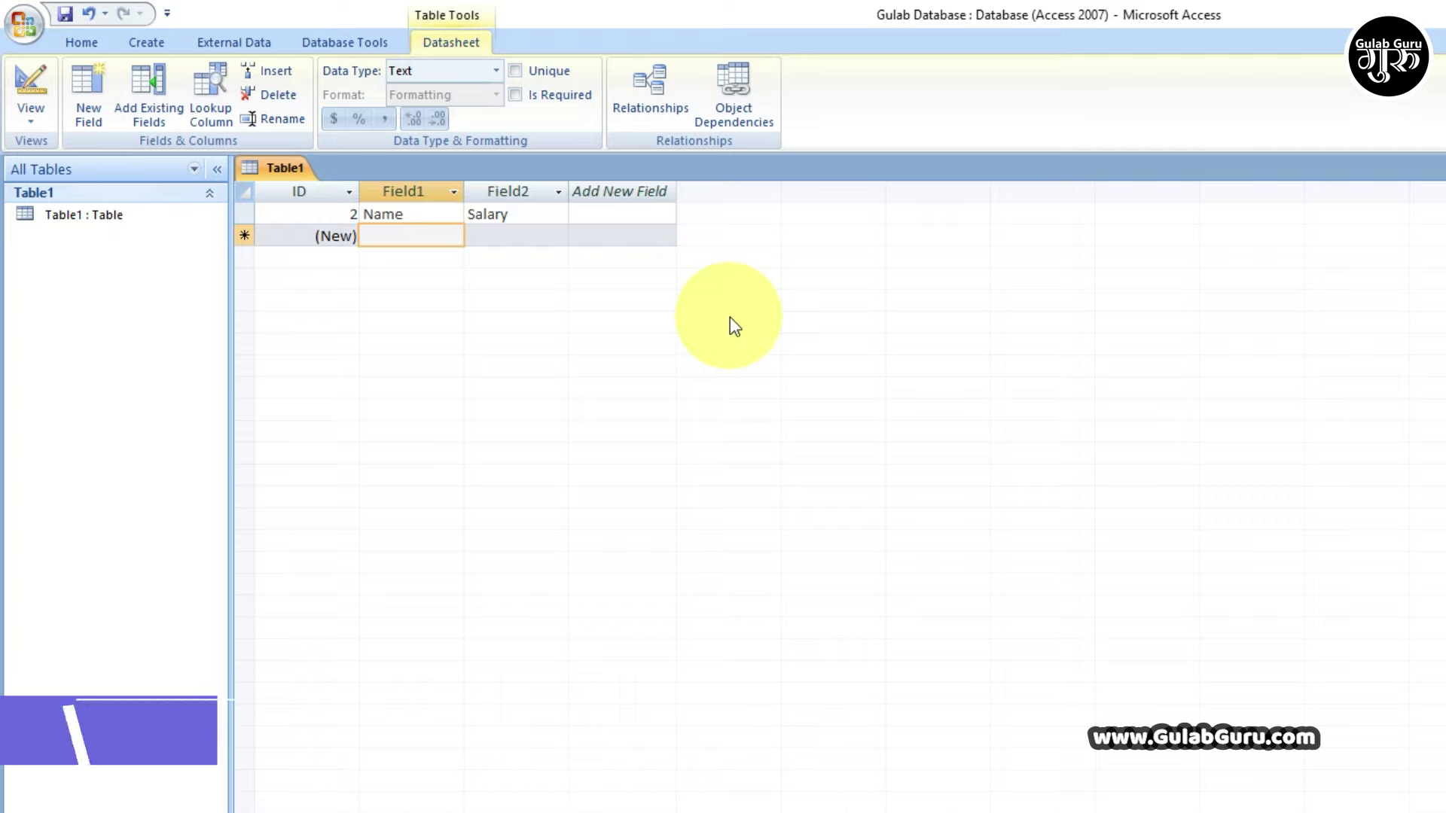
- Add a record with an employee's name and salary 2500
type("S")
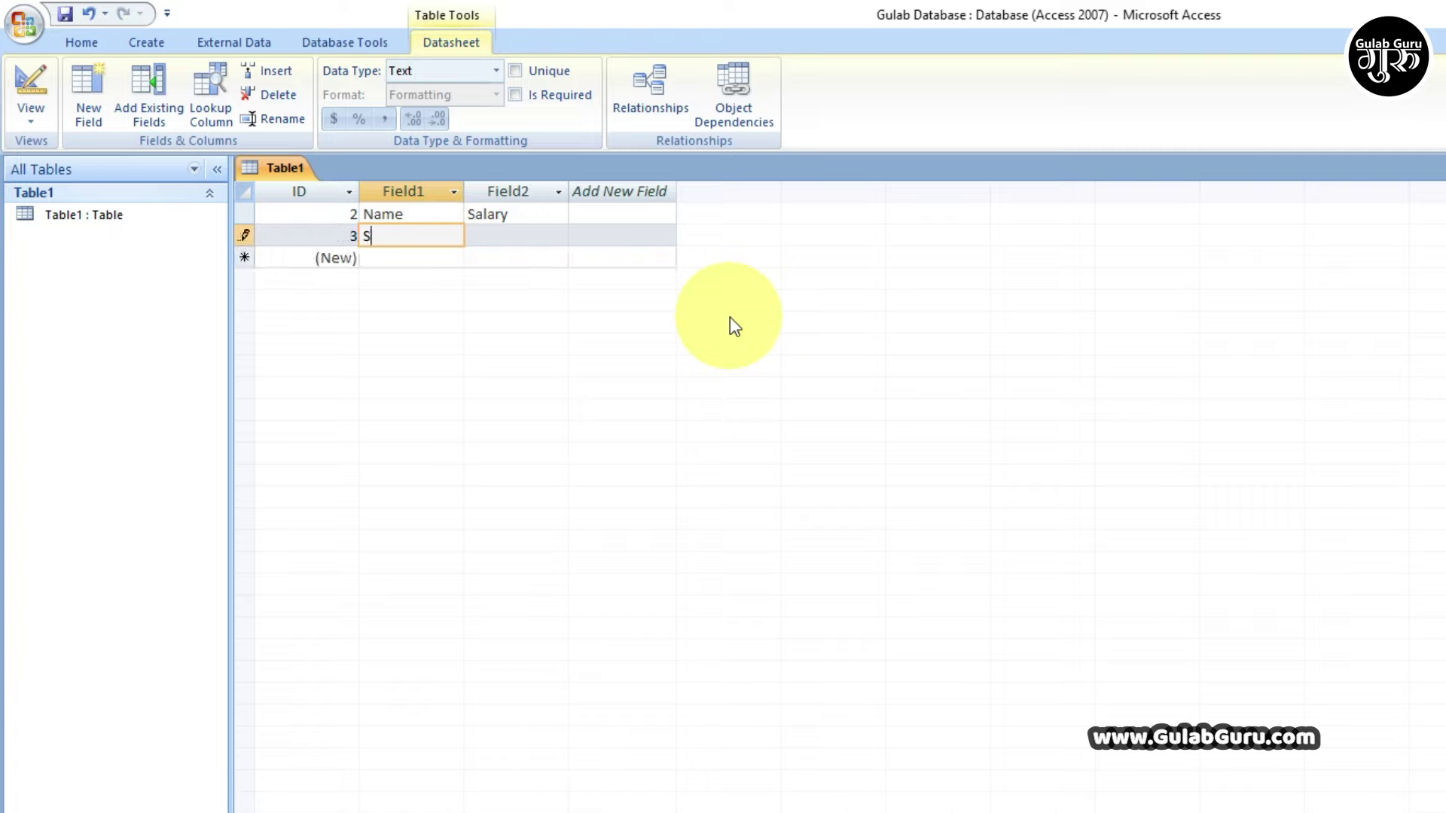
type("umit")
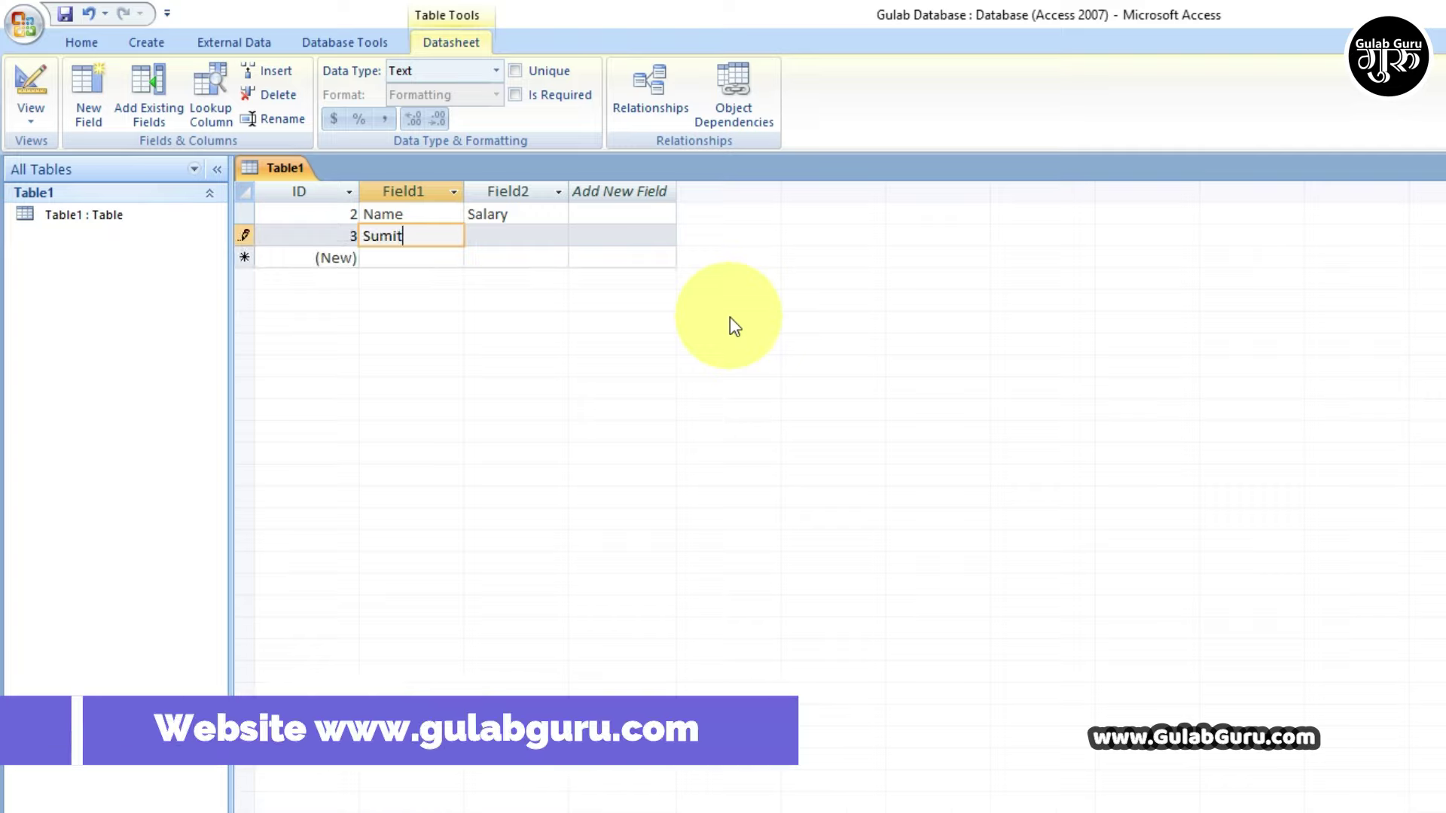
key("Tab")
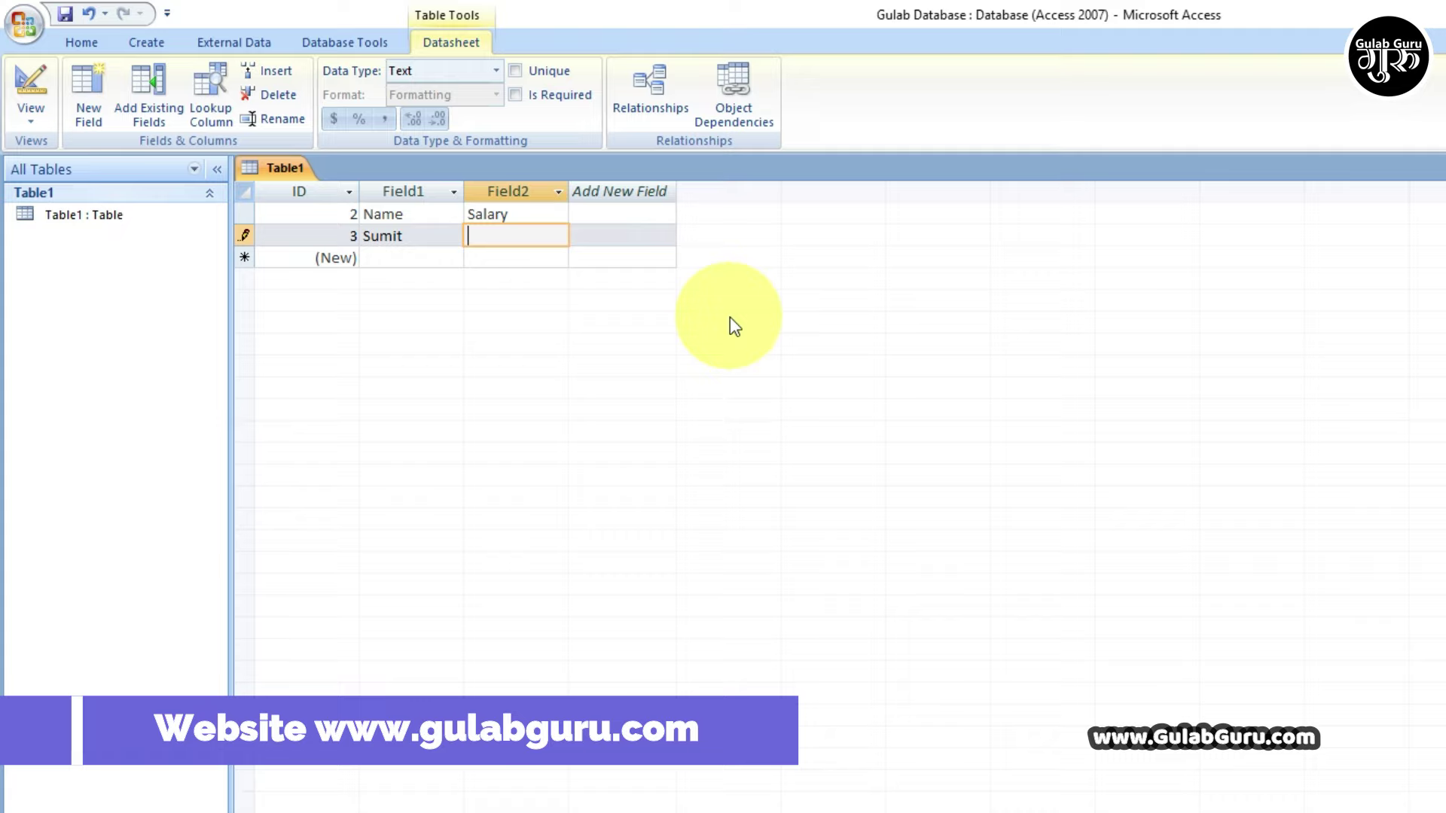
type("2500")
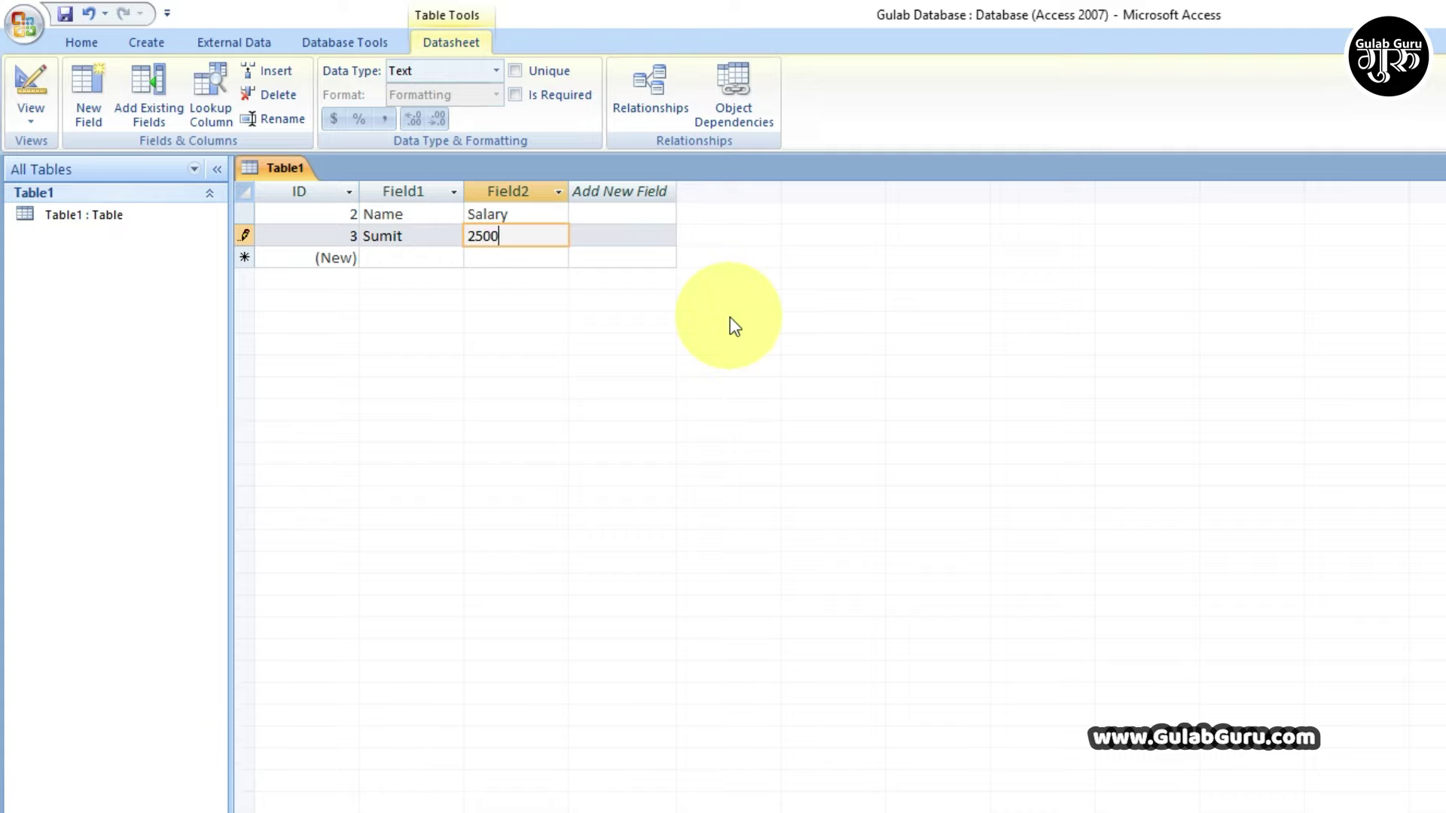
key("Tab")
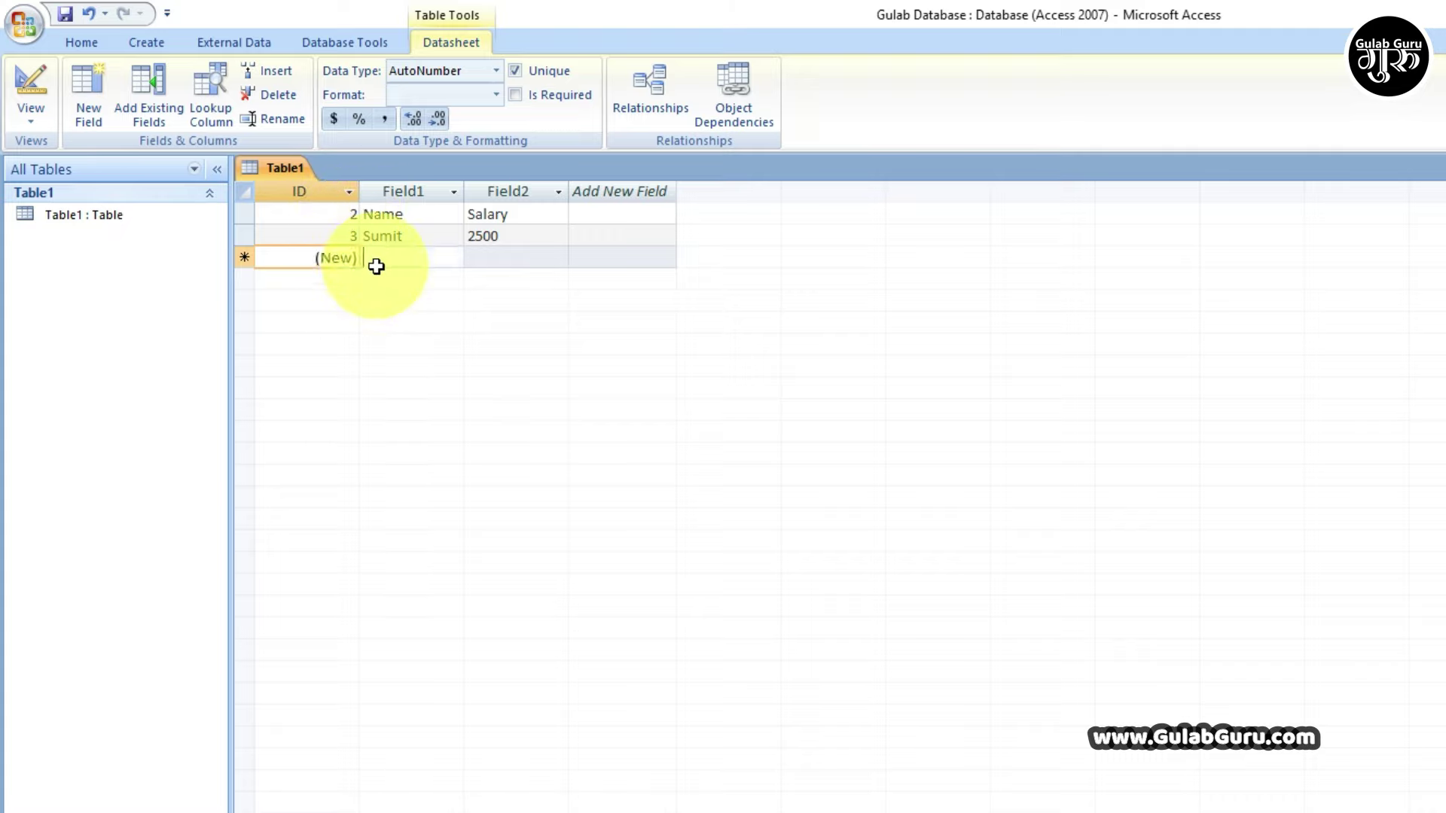
left_click(375, 265)
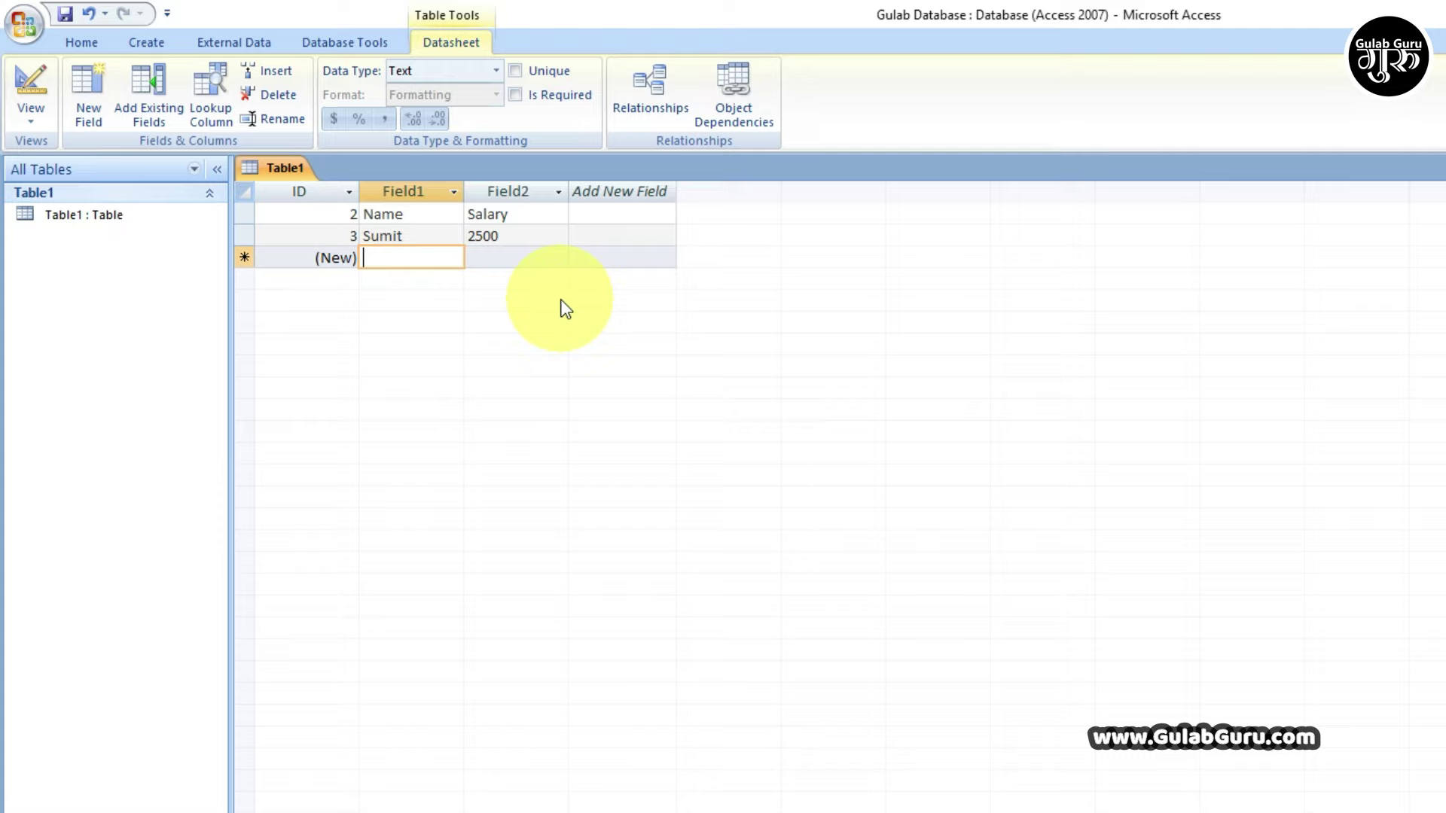
- Add four employee records with salaries 3000, 2500, 4000 and 2600
type("Gulab")
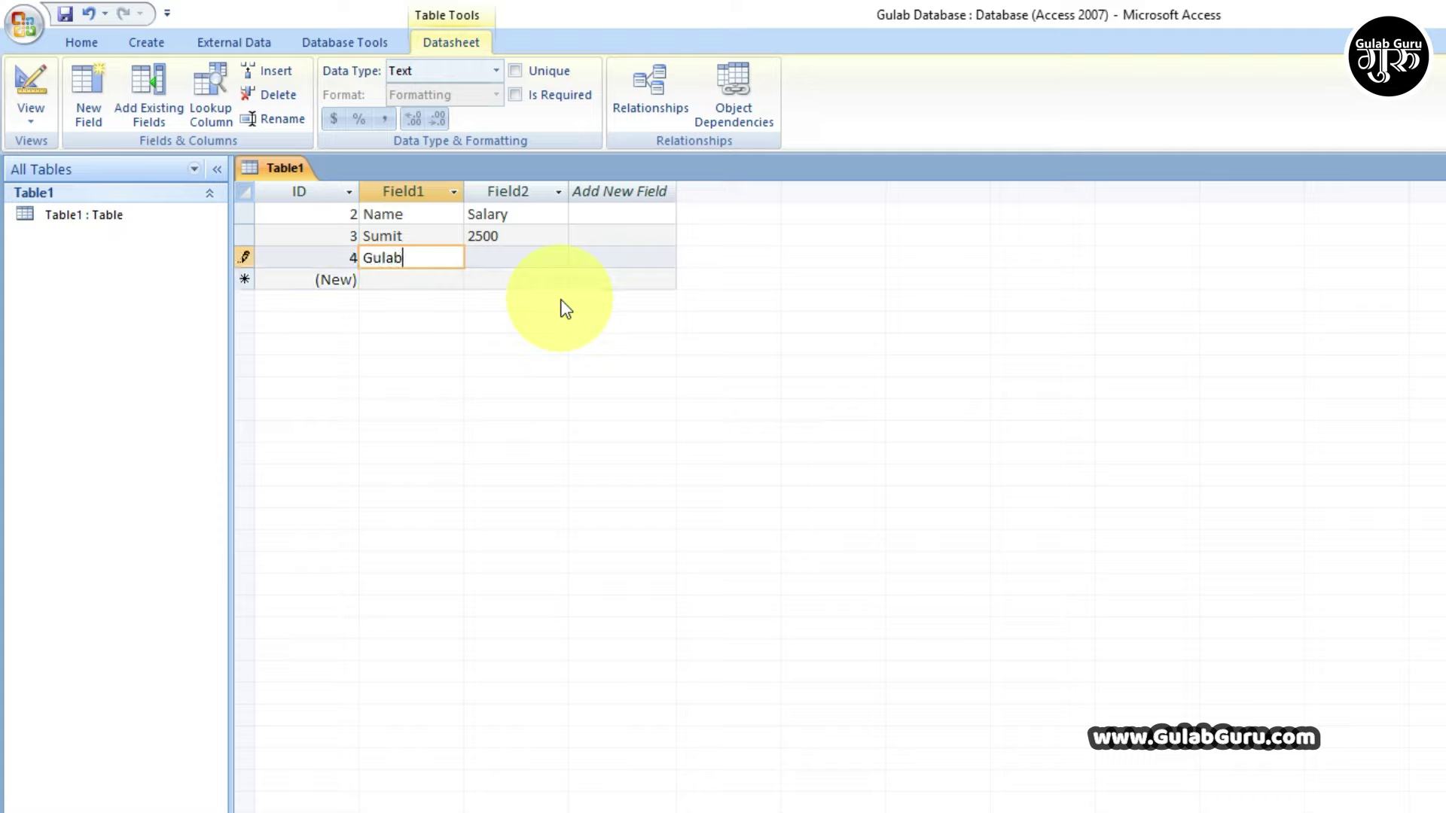
key("Tab")
type("3000")
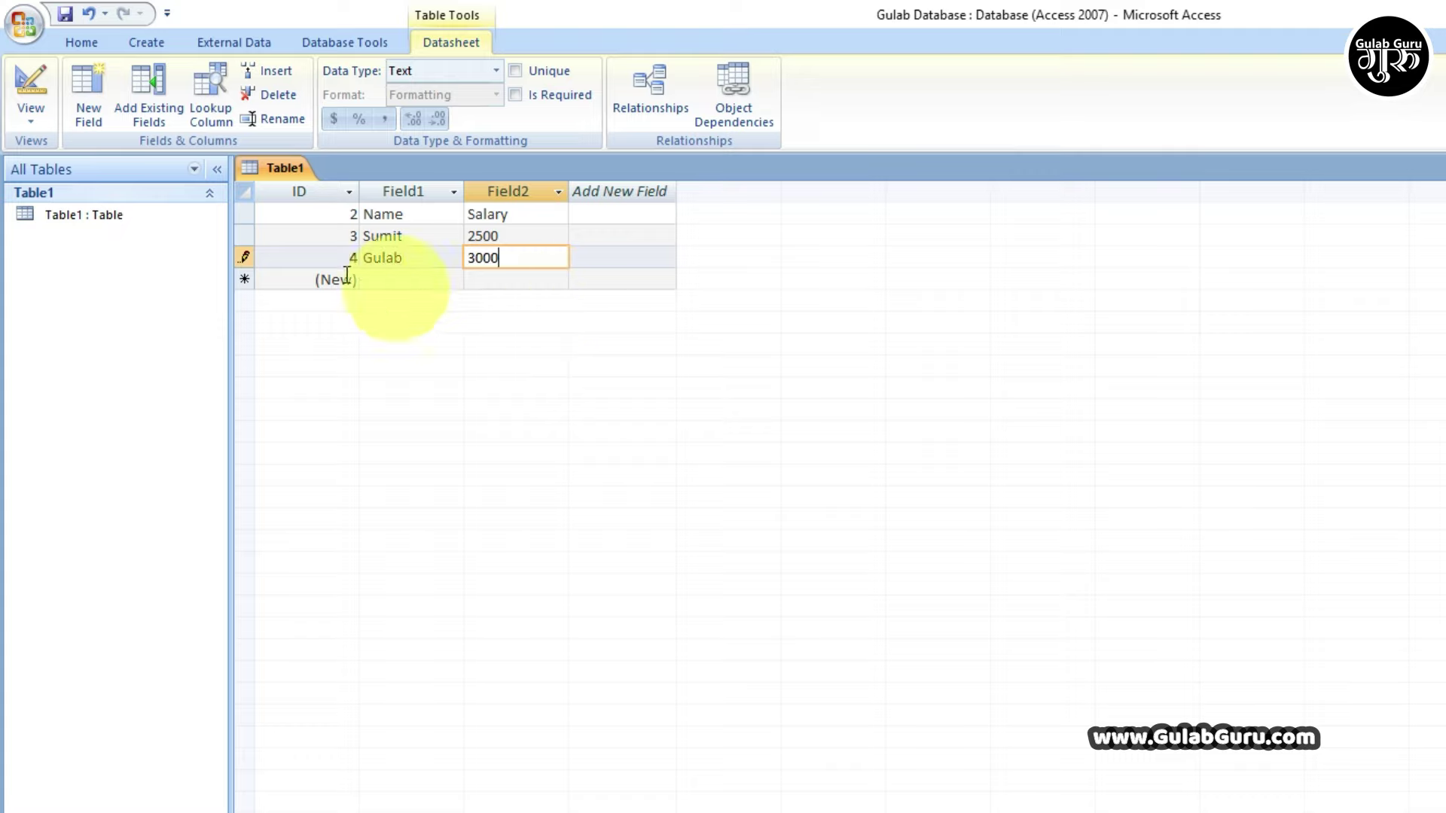
left_click(398, 279)
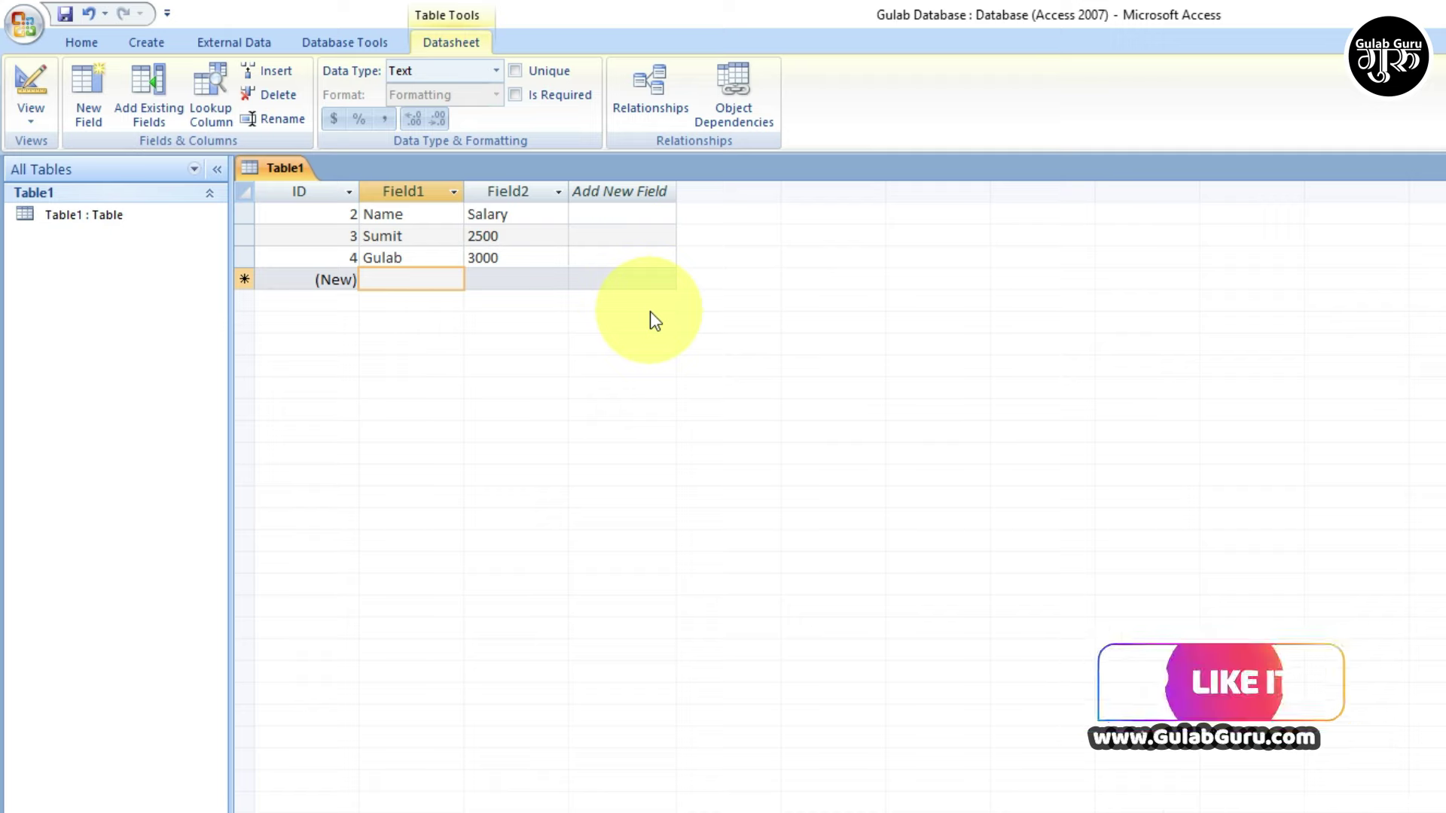
type("S")
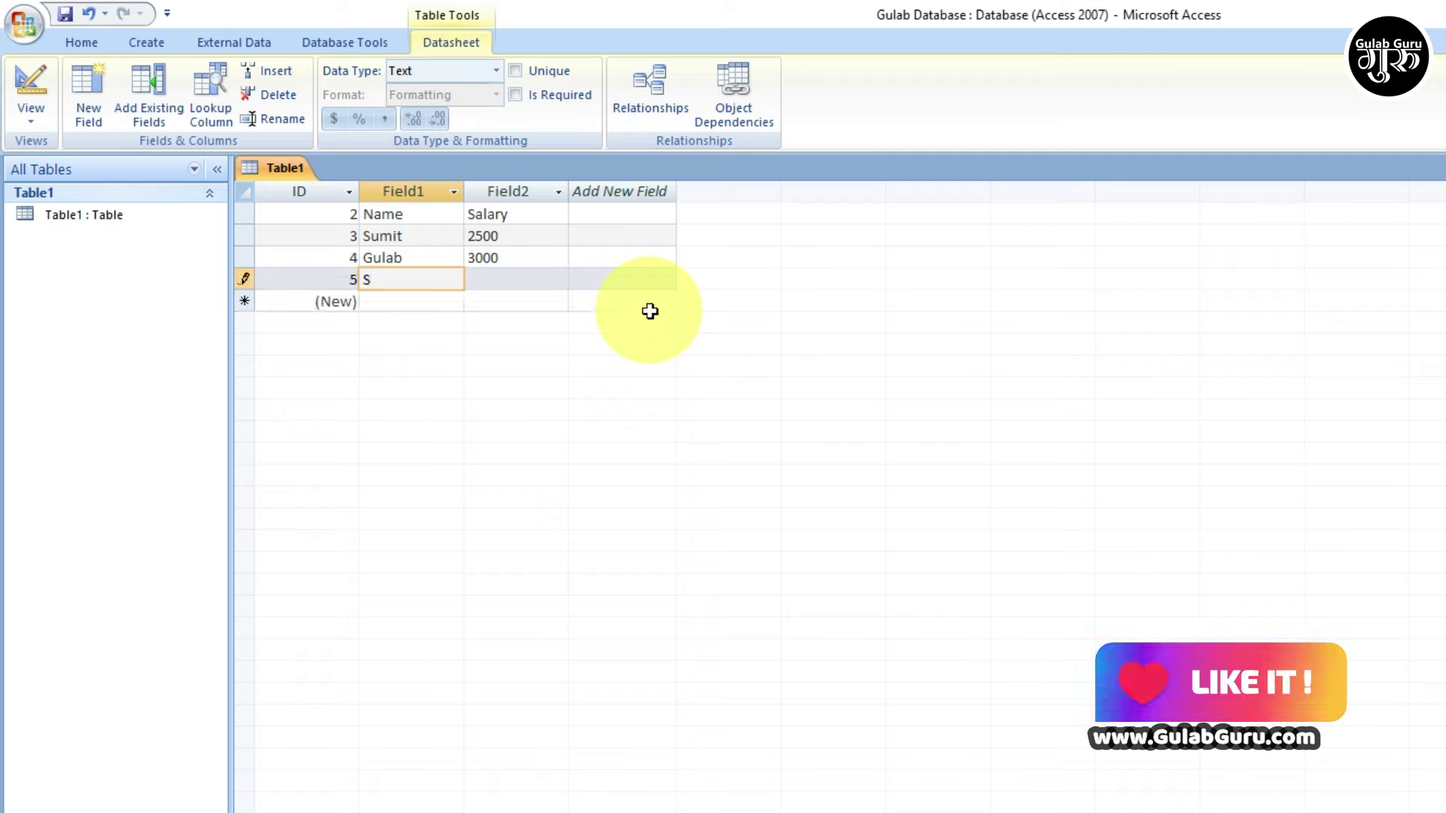
type("uman")
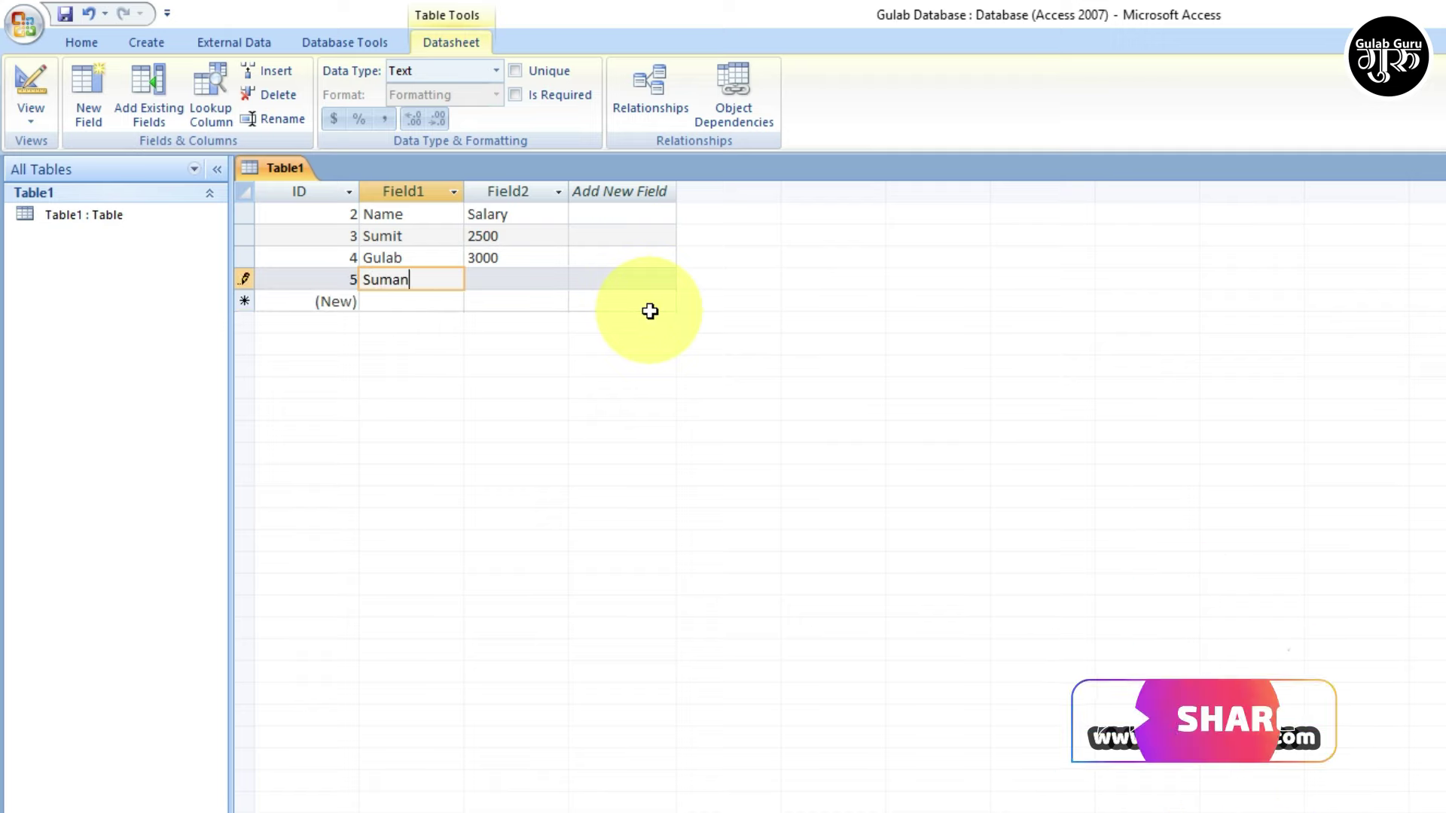
left_click(546, 279)
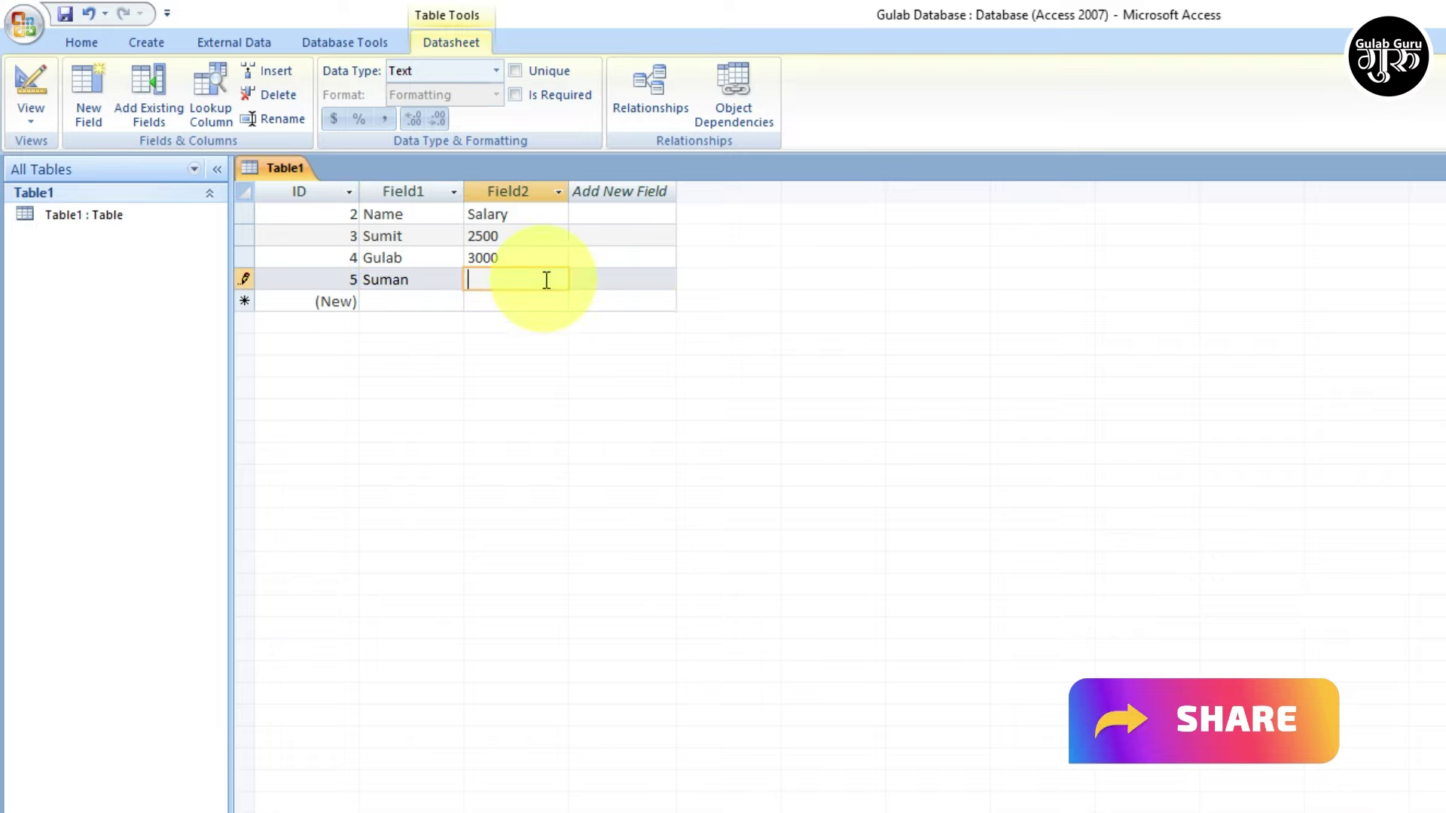
type("2500")
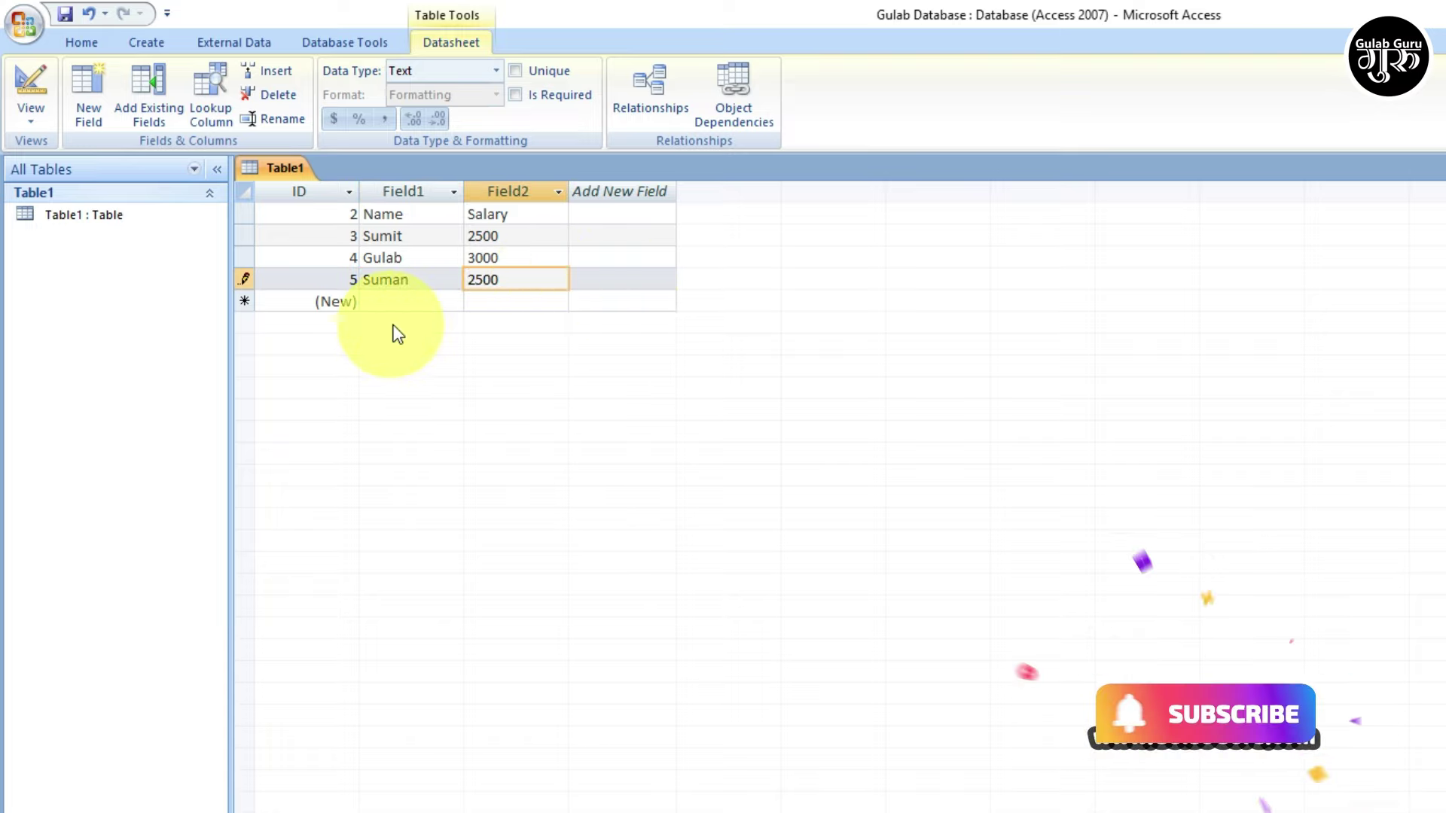
type("Raghav4000Punit2600")
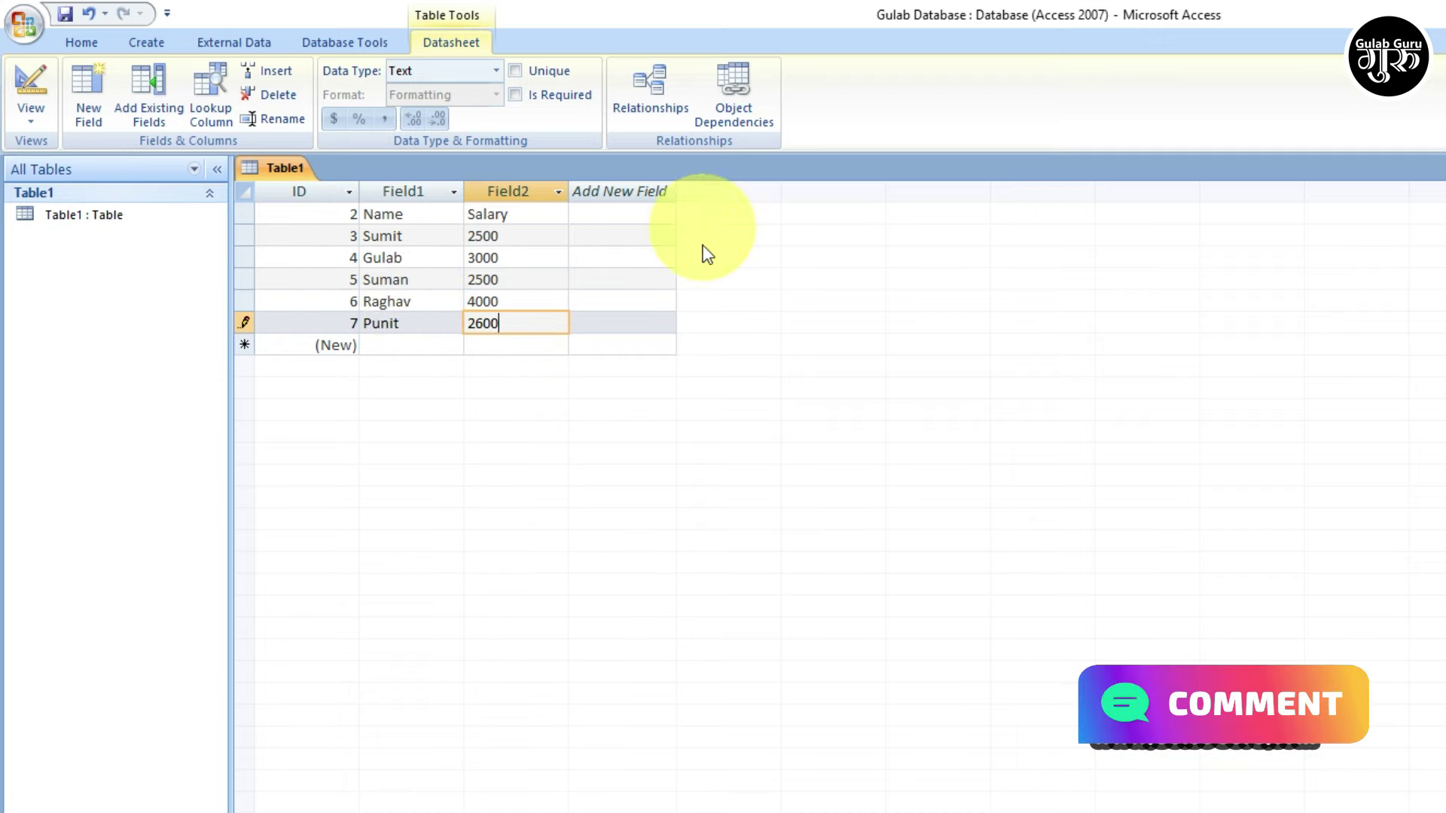
left_click(641, 324)
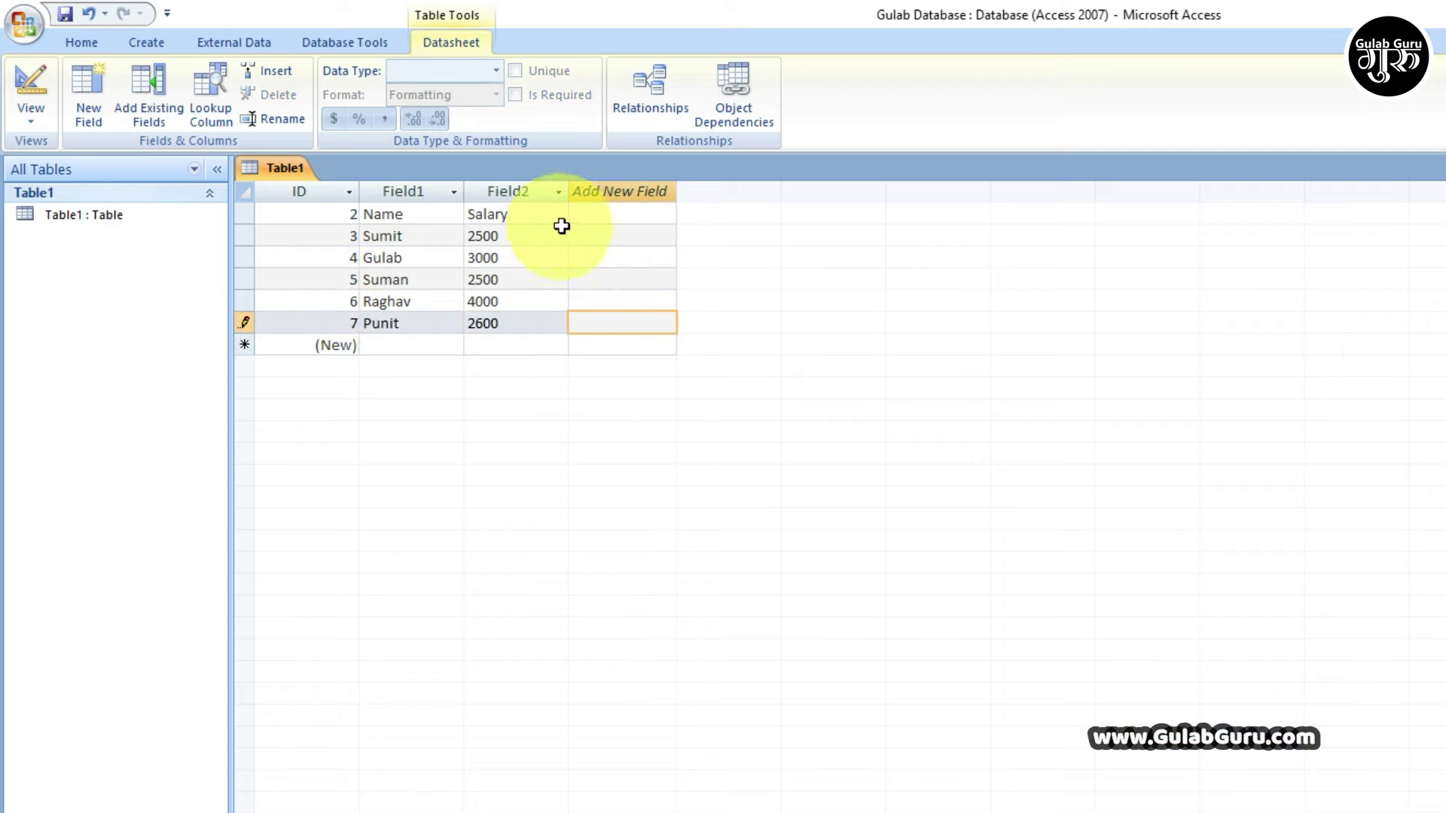
left_click(616, 192)
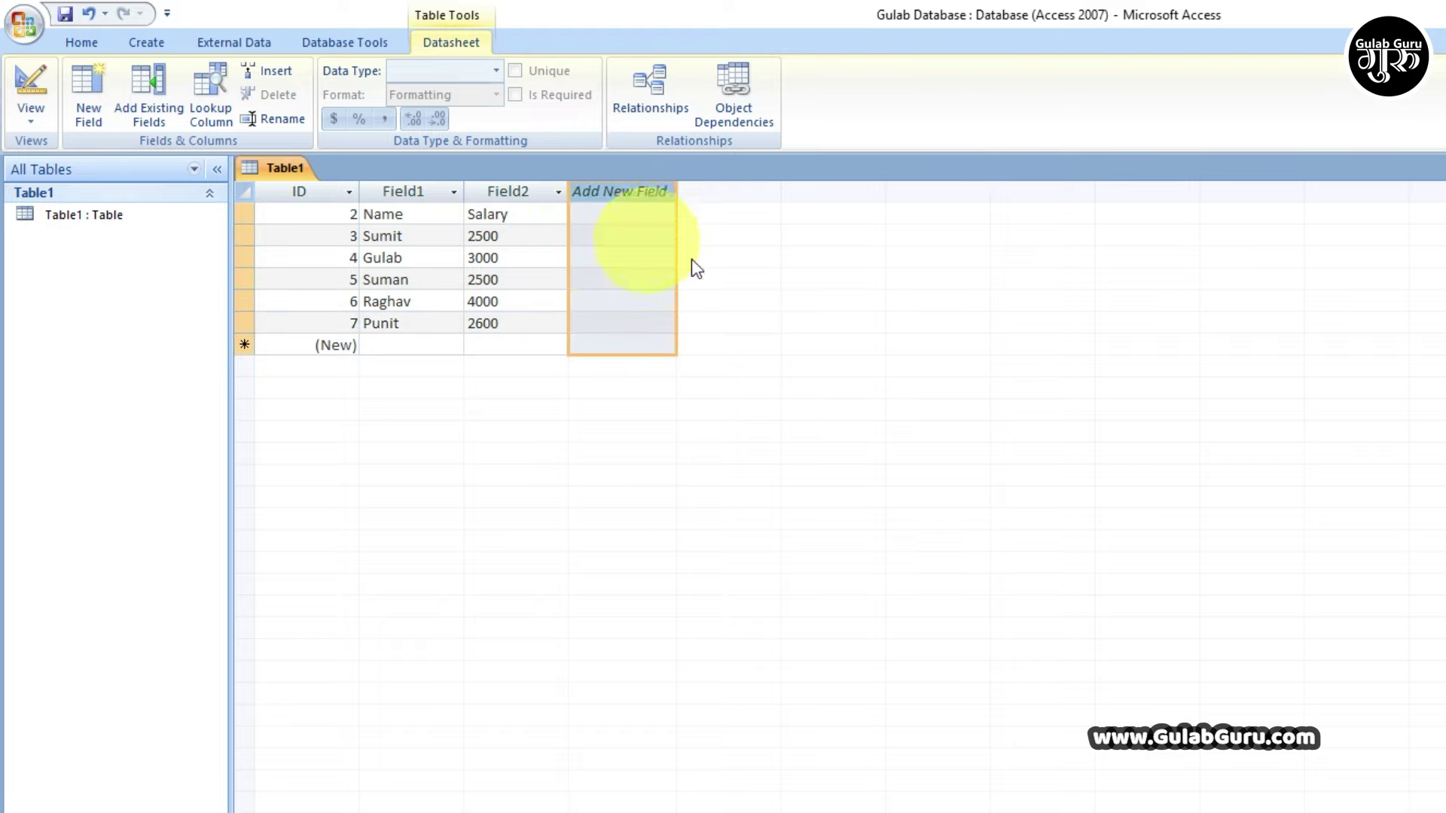
left_click(21, 27)
mouse_move(68, 265)
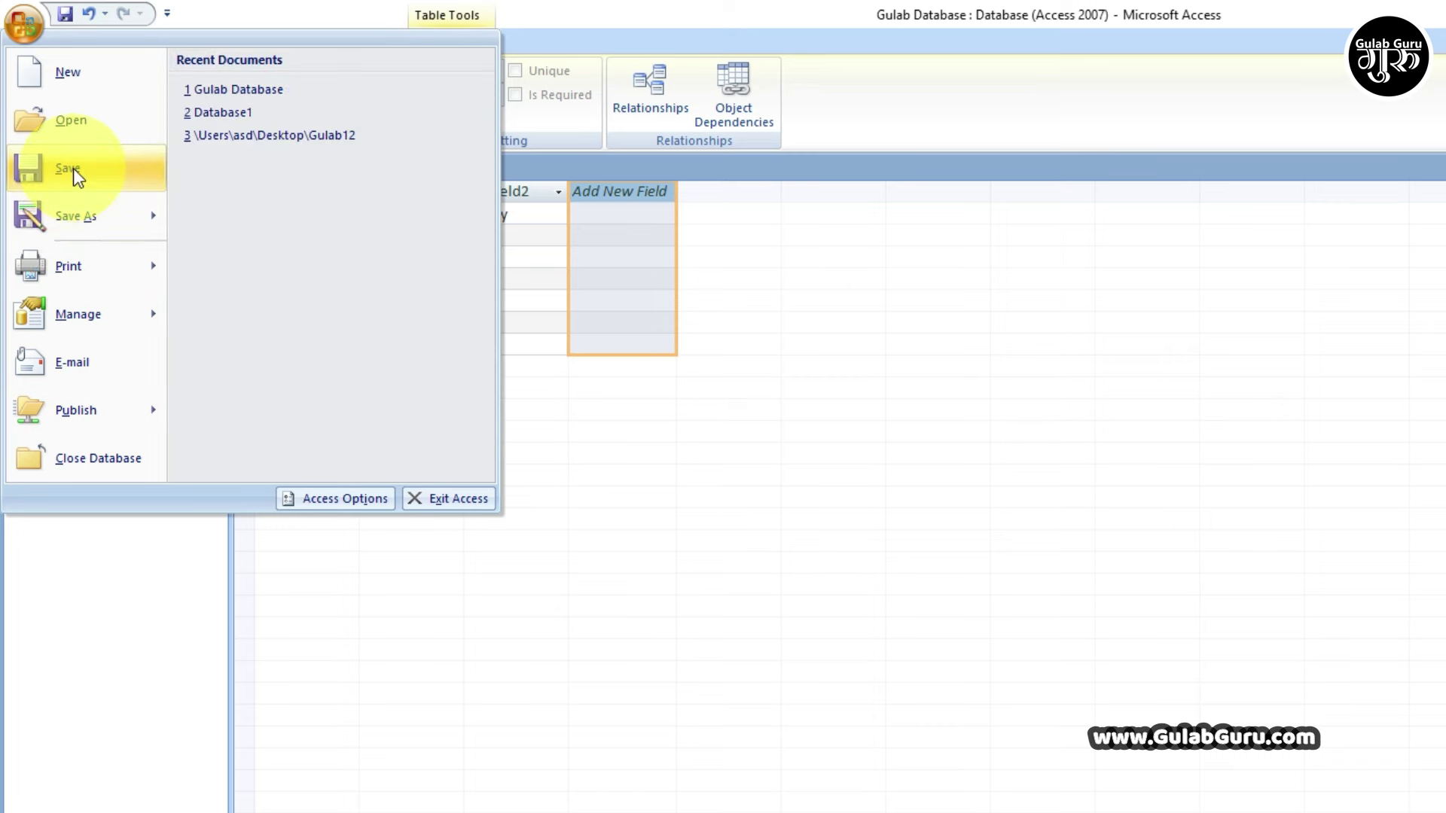
- Save the table, keeping the name Table1
left_click(74, 168)
left_click(941, 393)
double_click(964, 391)
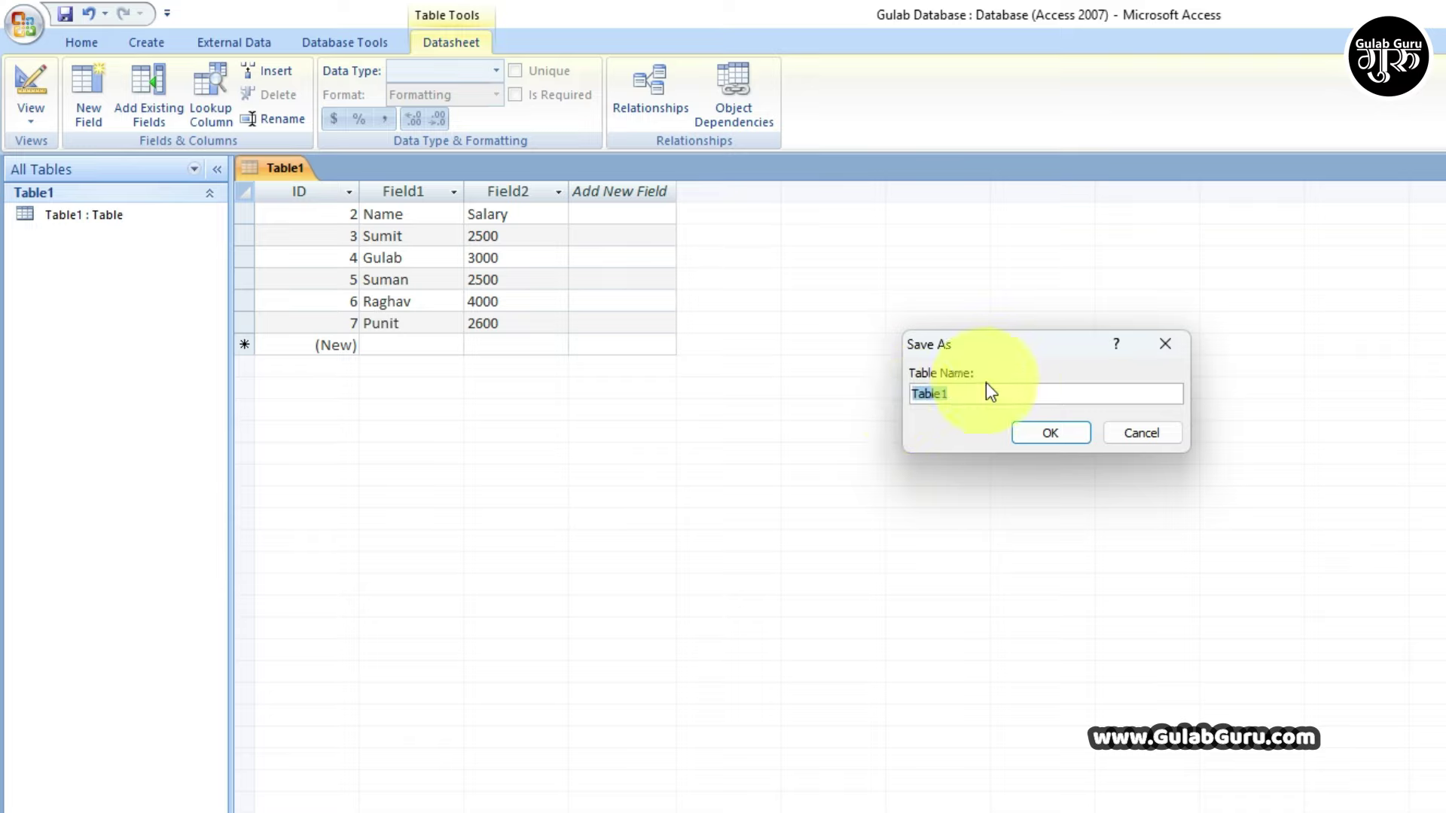
left_click(1050, 435)
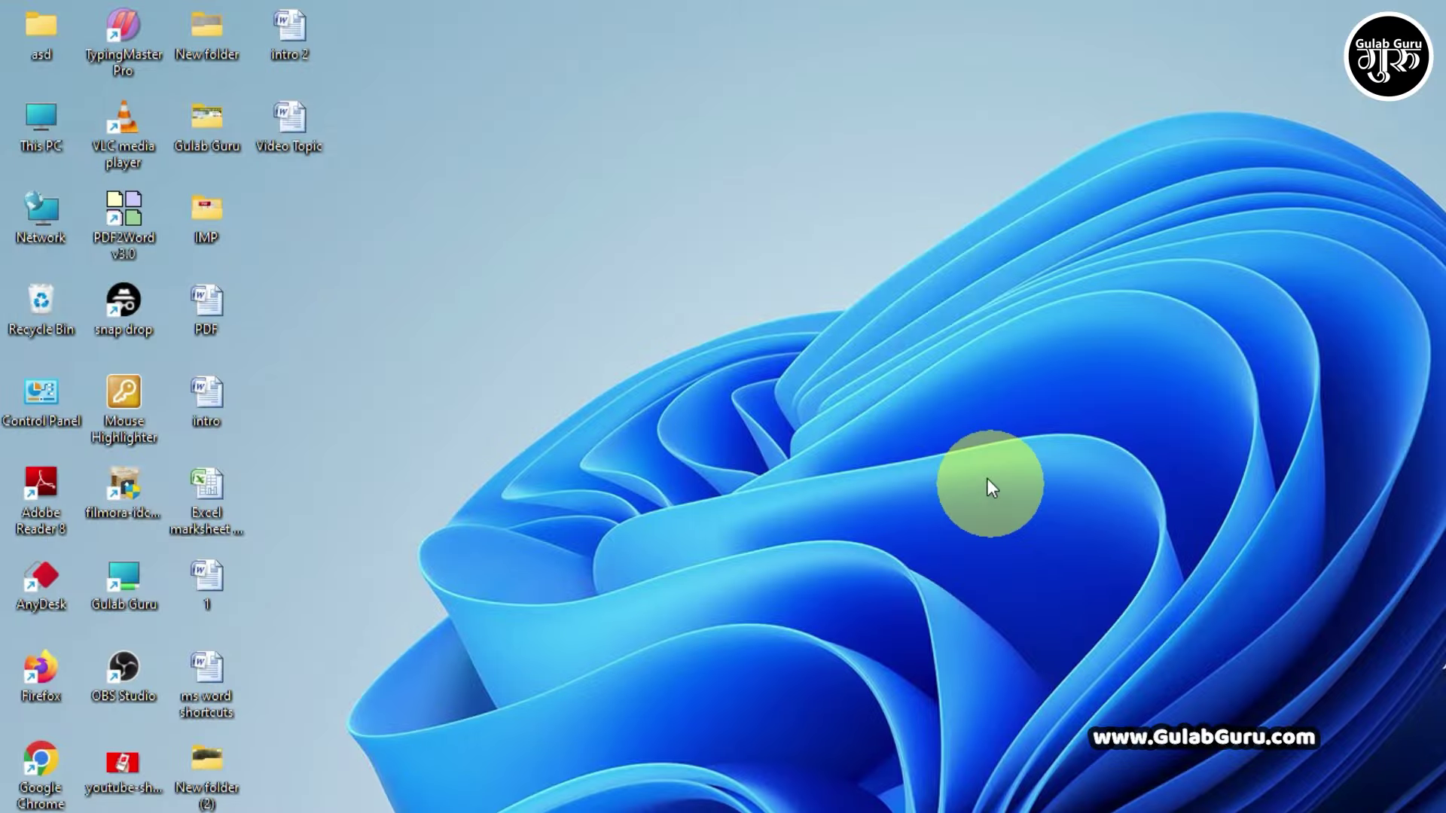
right_click(821, 280)
left_click(888, 369)
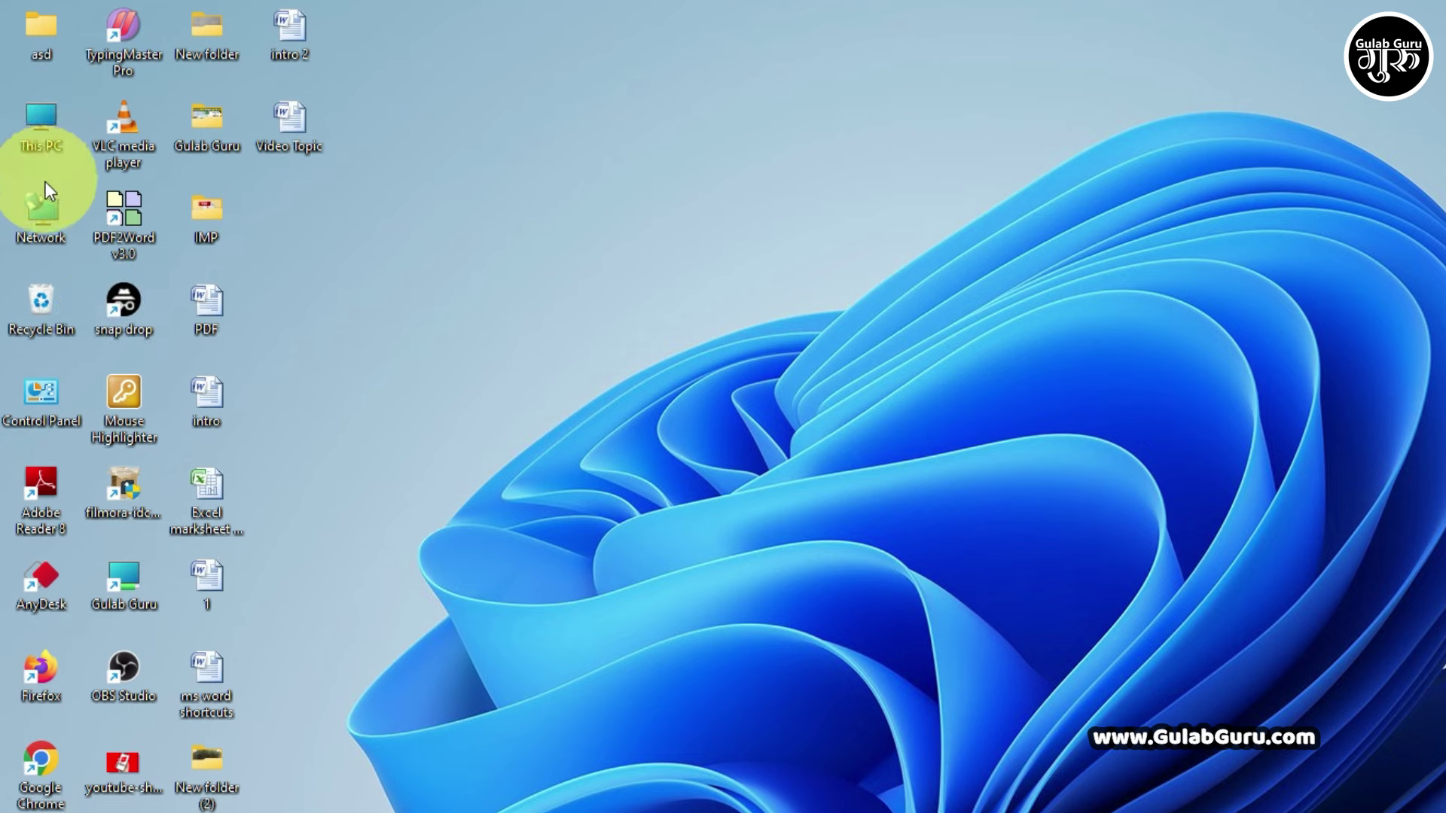
double_click(34, 122)
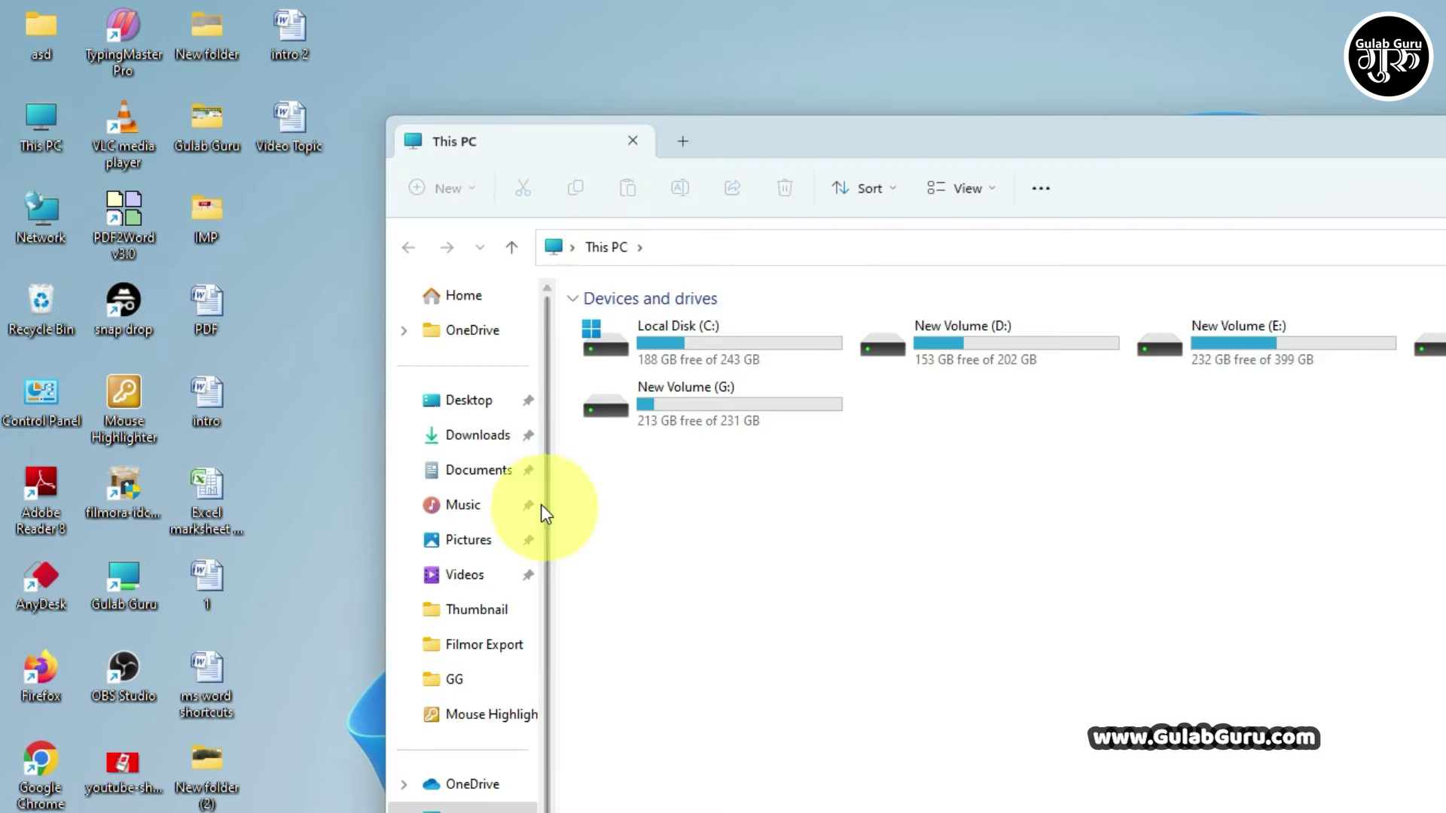
left_click(469, 474)
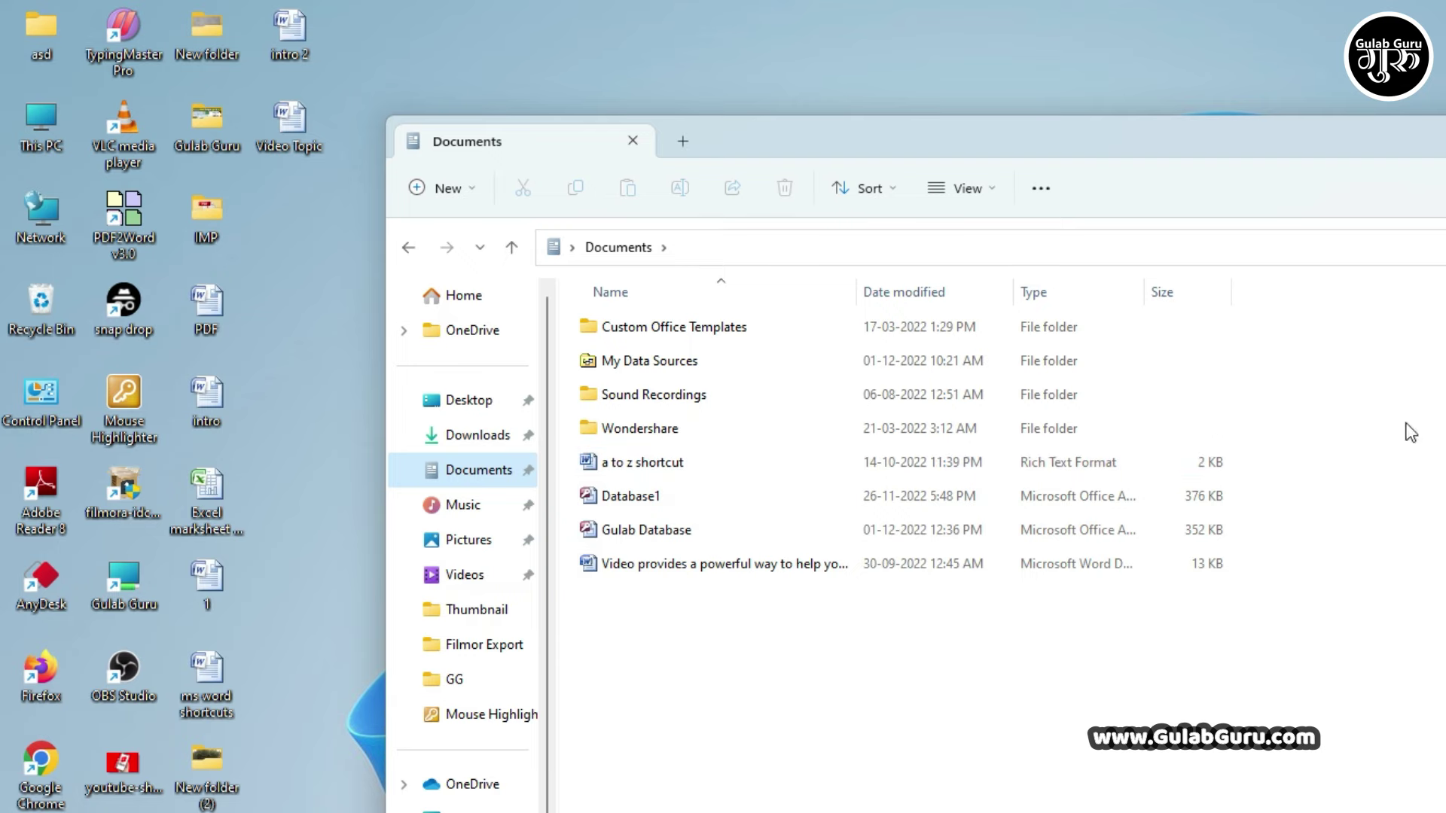
key("super+d")
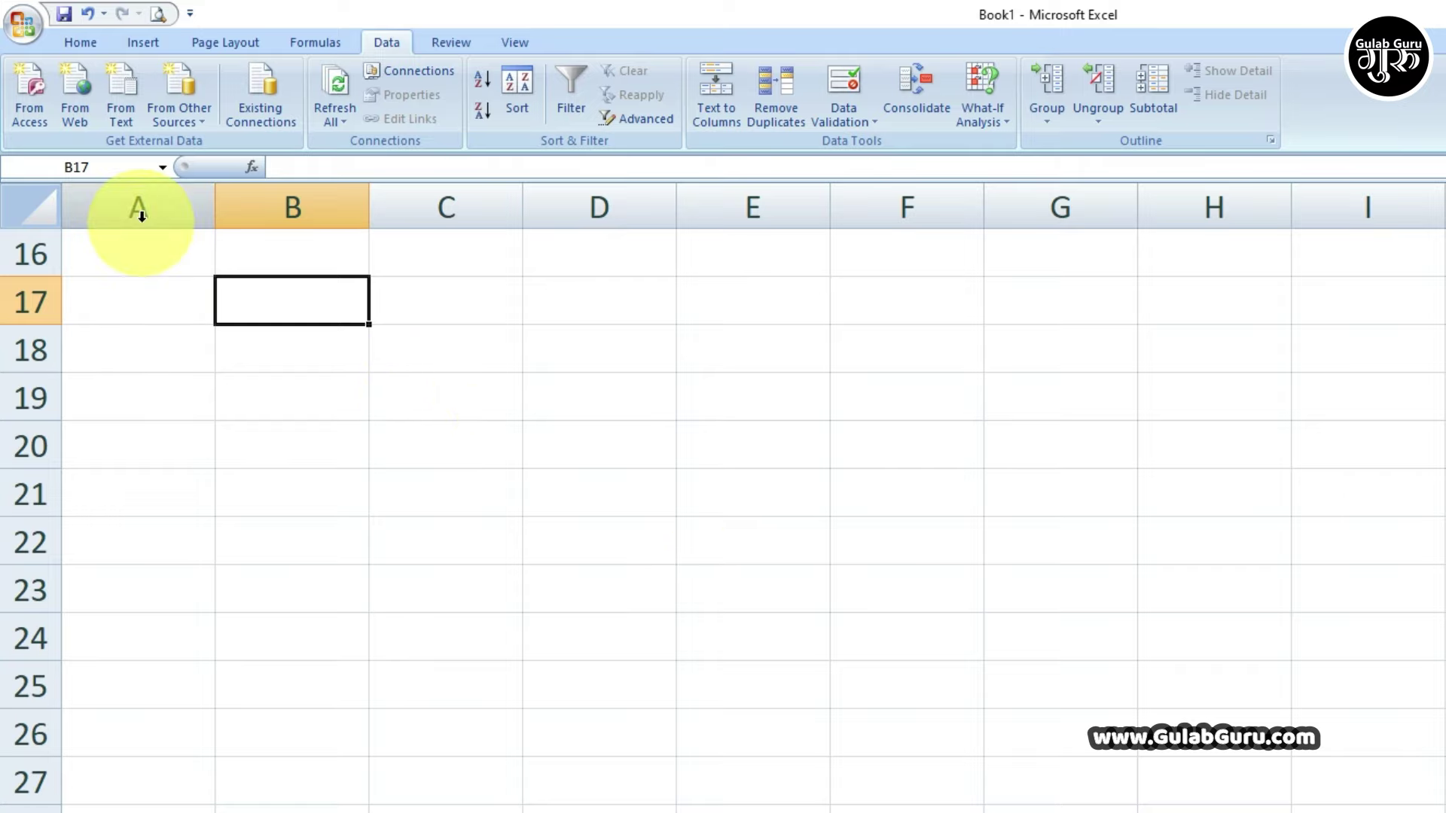
- Choose Gulab Database as the Access source and import it as a Table at cell C20
left_click(28, 92)
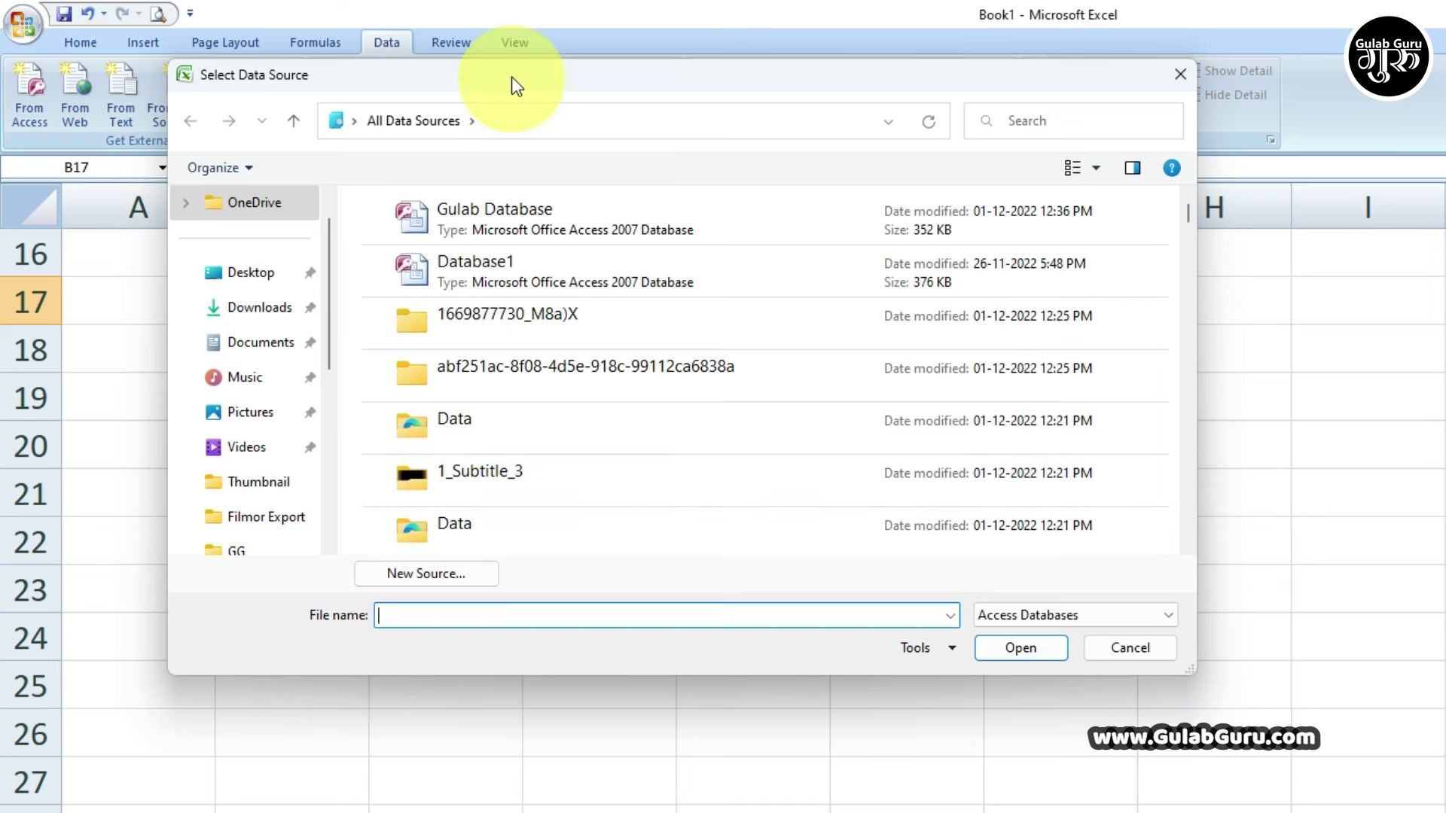
left_click_drag(513, 85, 594, 136)
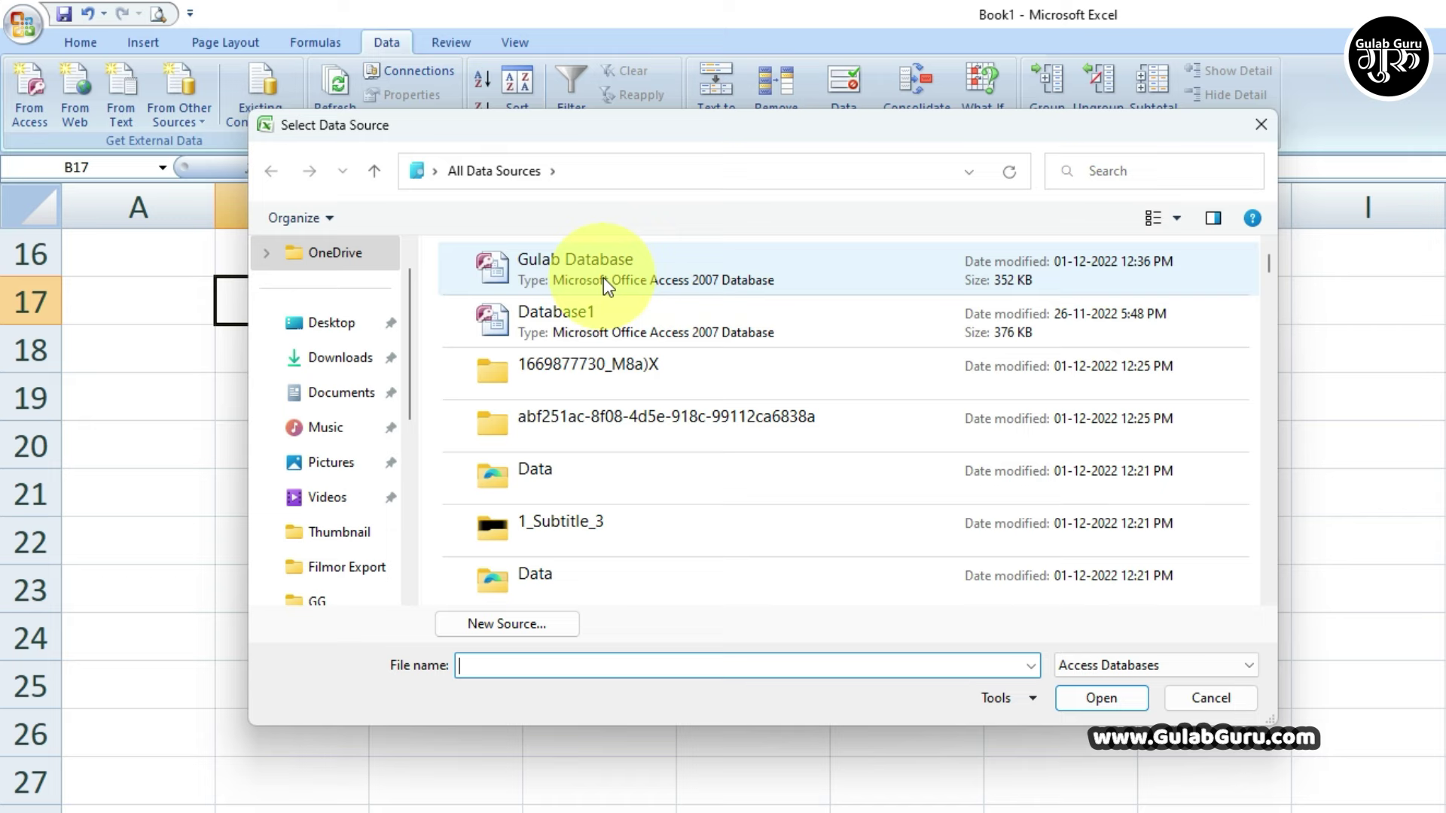
left_click(617, 280)
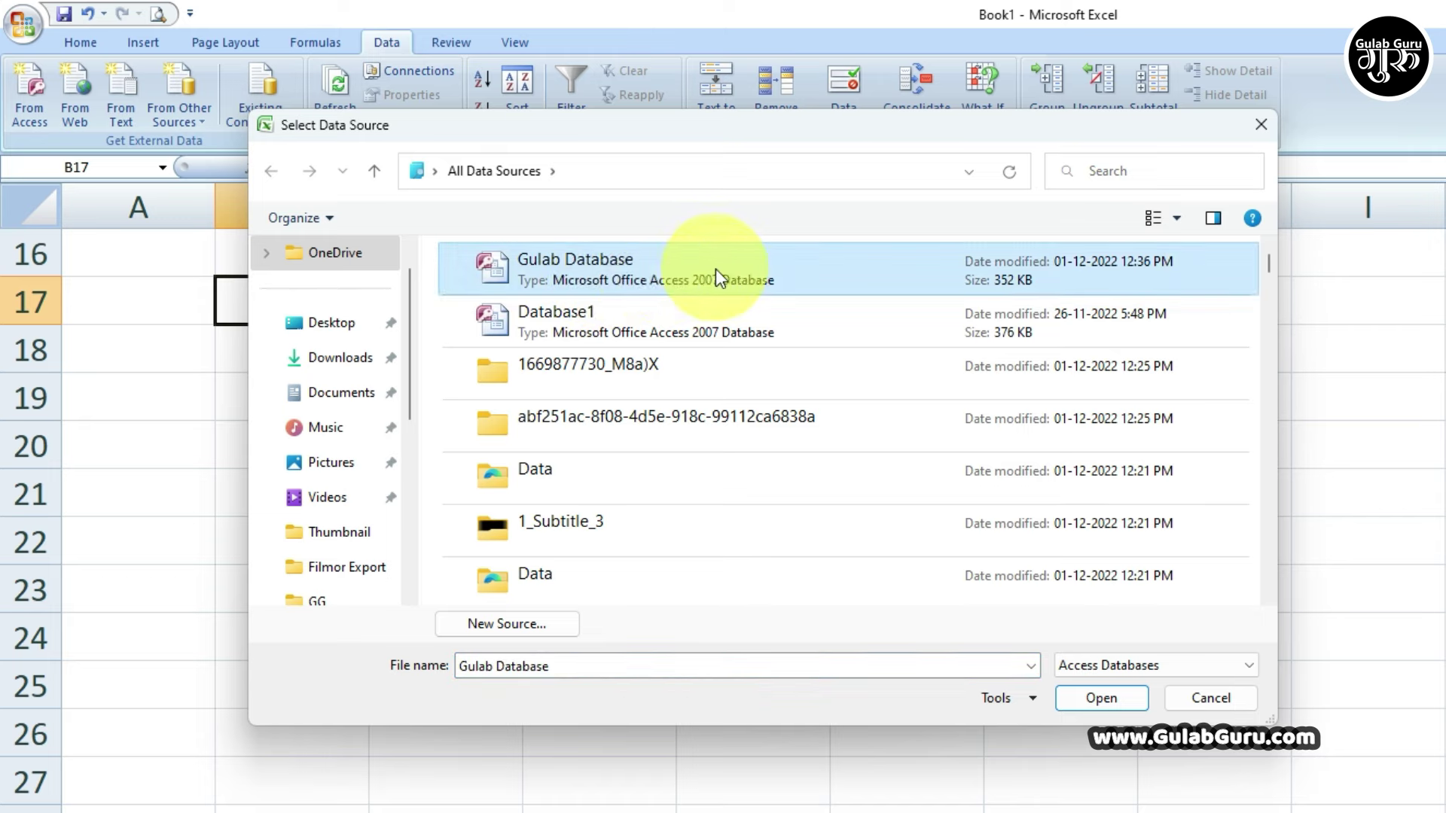
left_click(1100, 698)
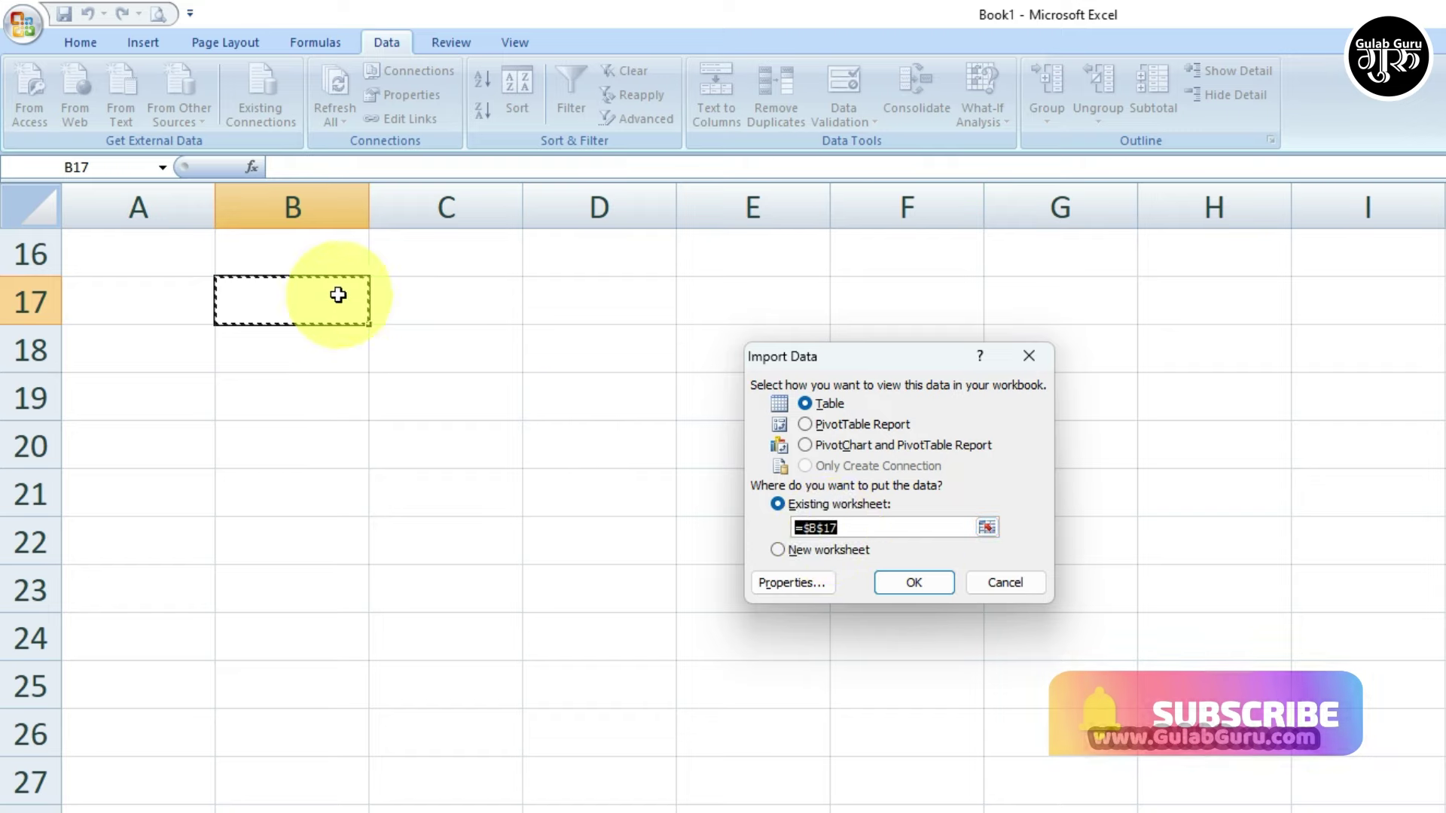
left_click(305, 356)
left_click(442, 437)
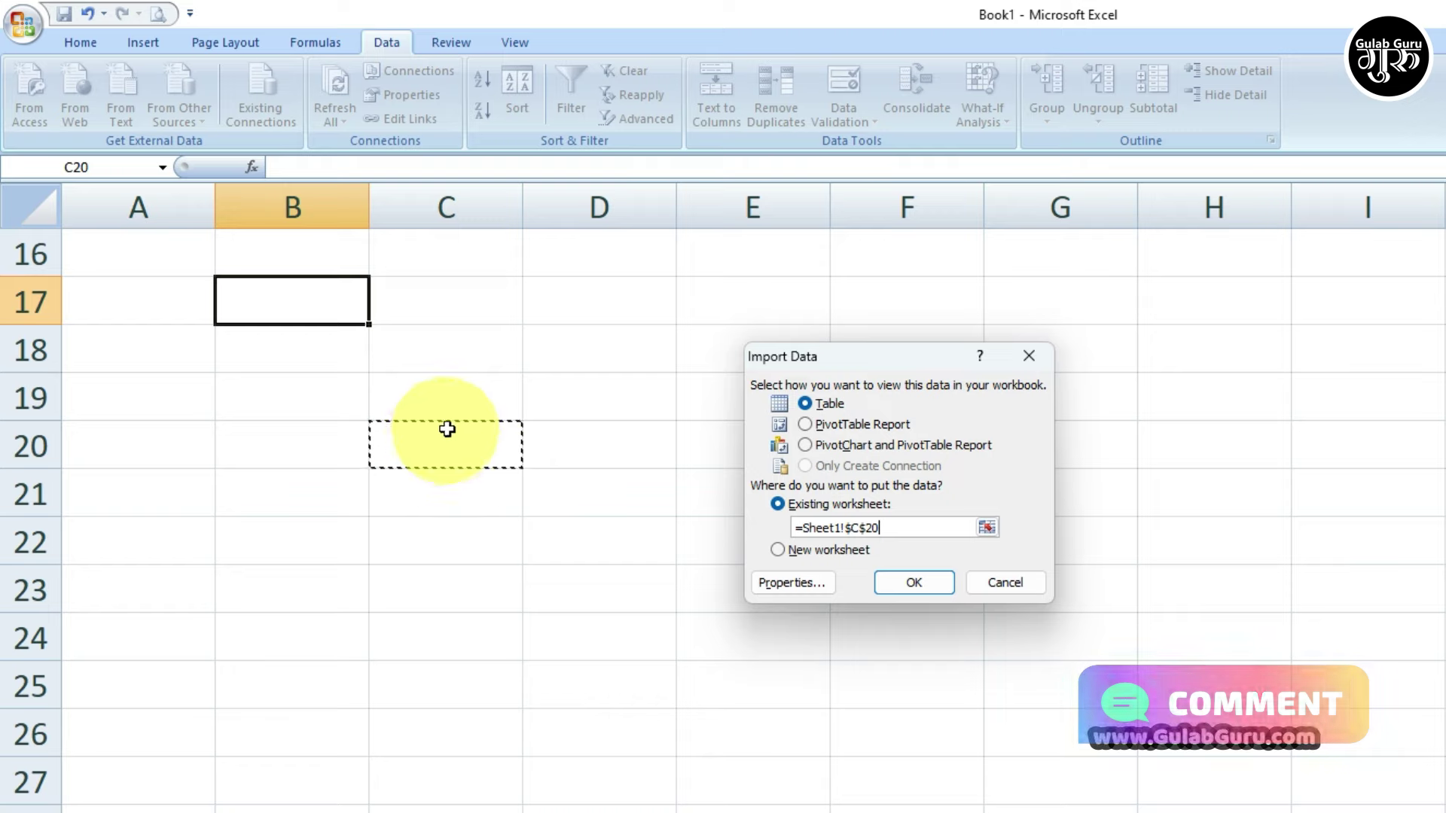
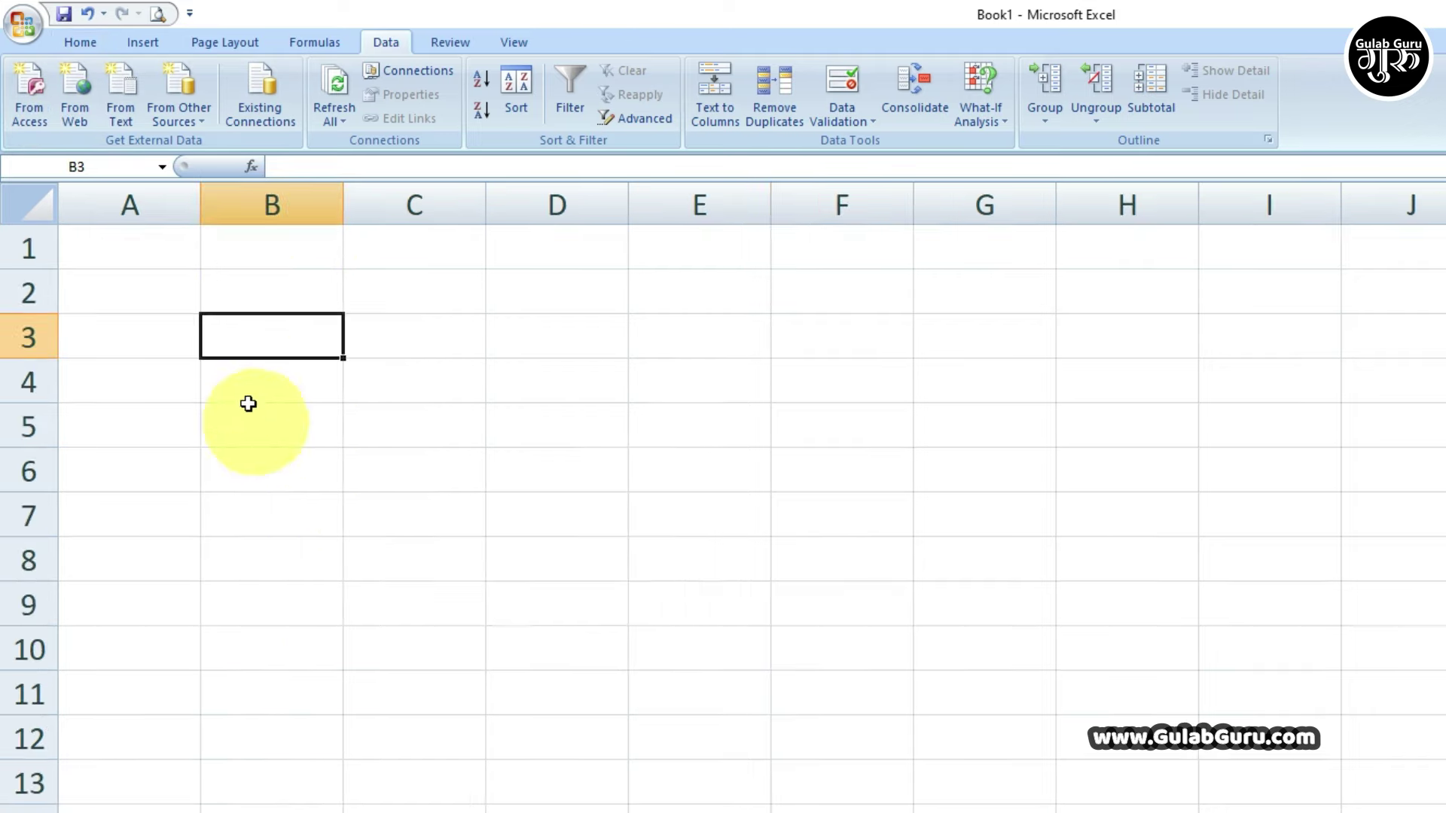
- Select cell B4 and start a new From Web query to enter a website address
left_click(244, 381)
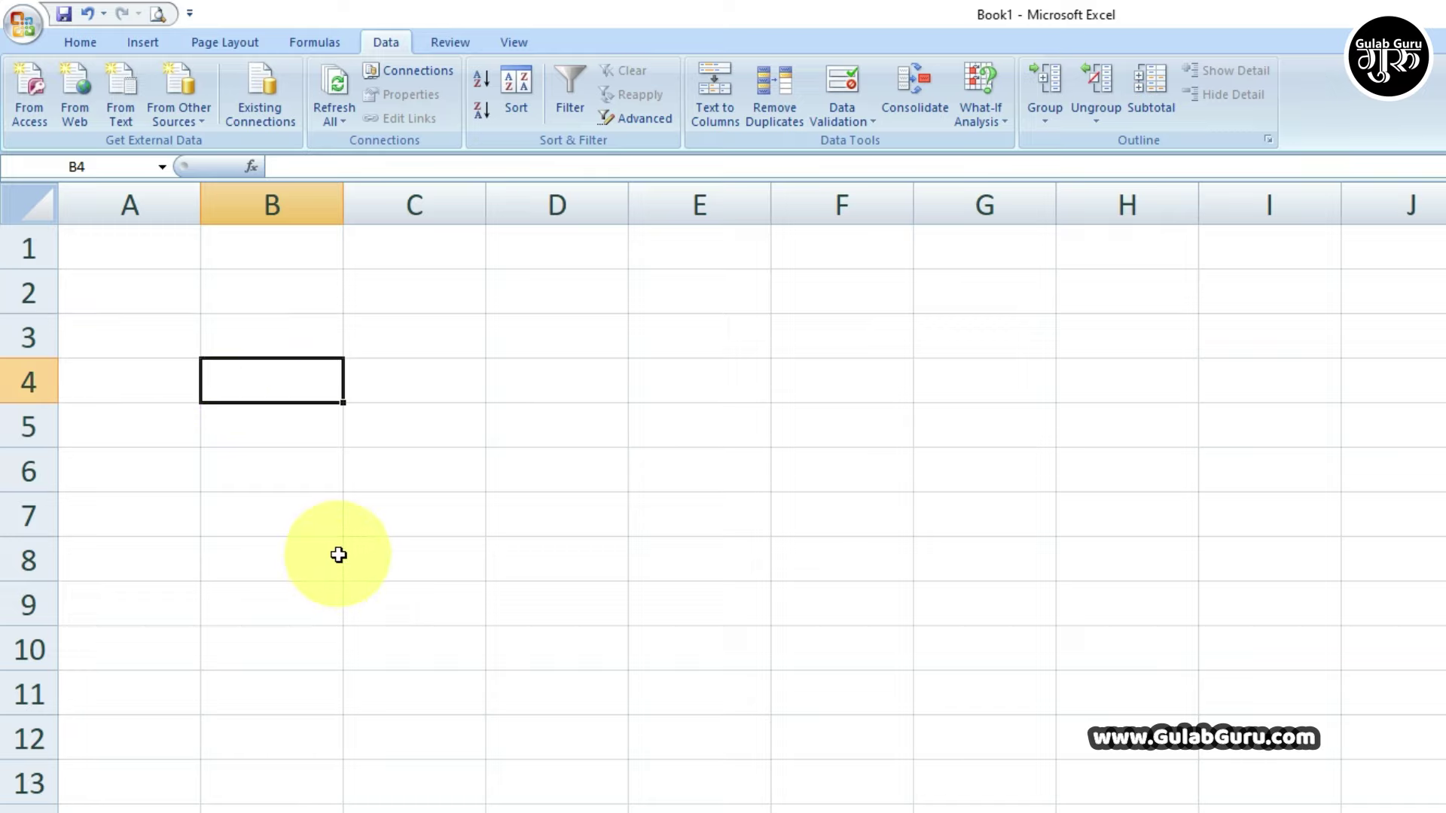
left_click(78, 87)
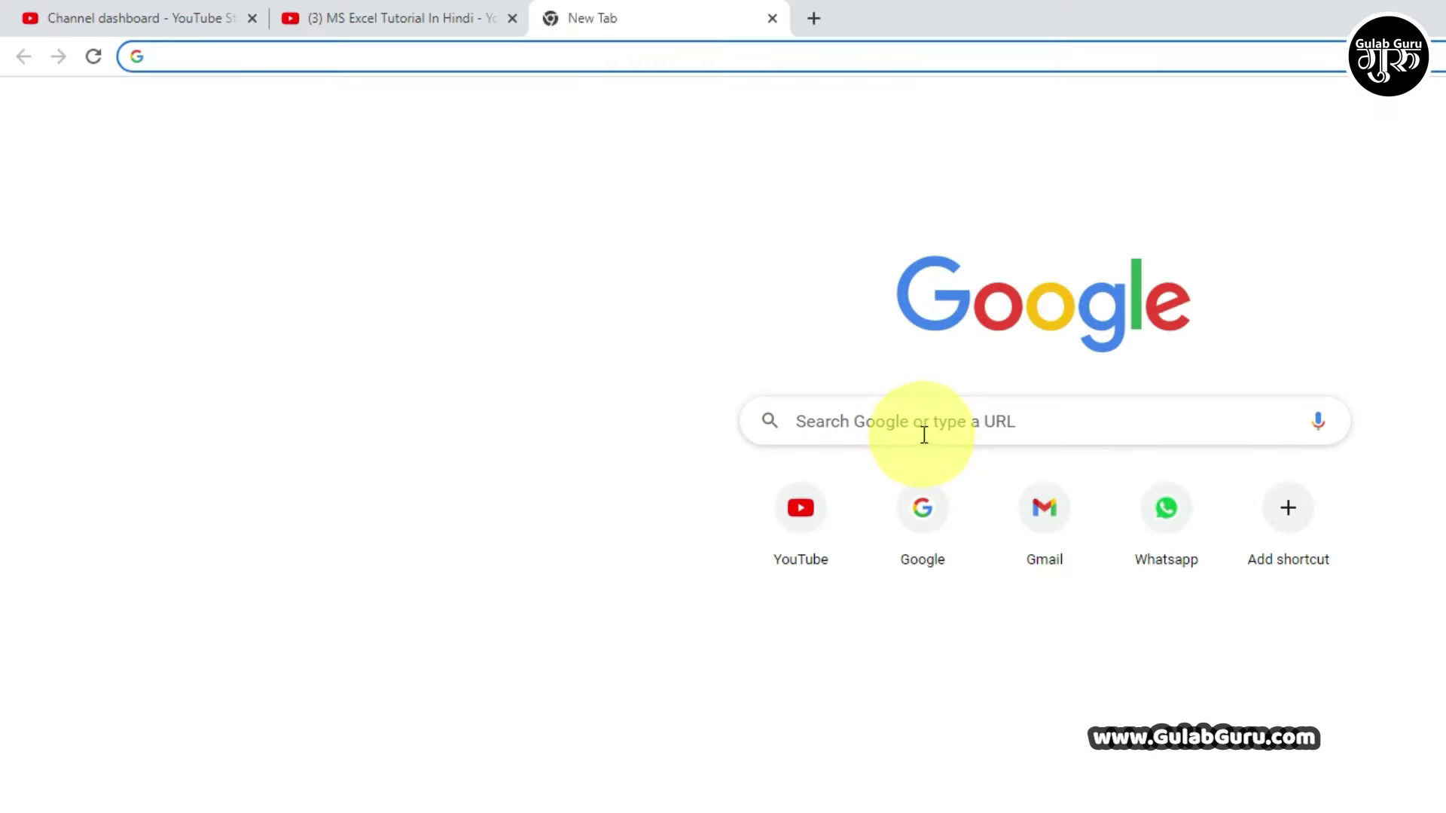
left_click(921, 431)
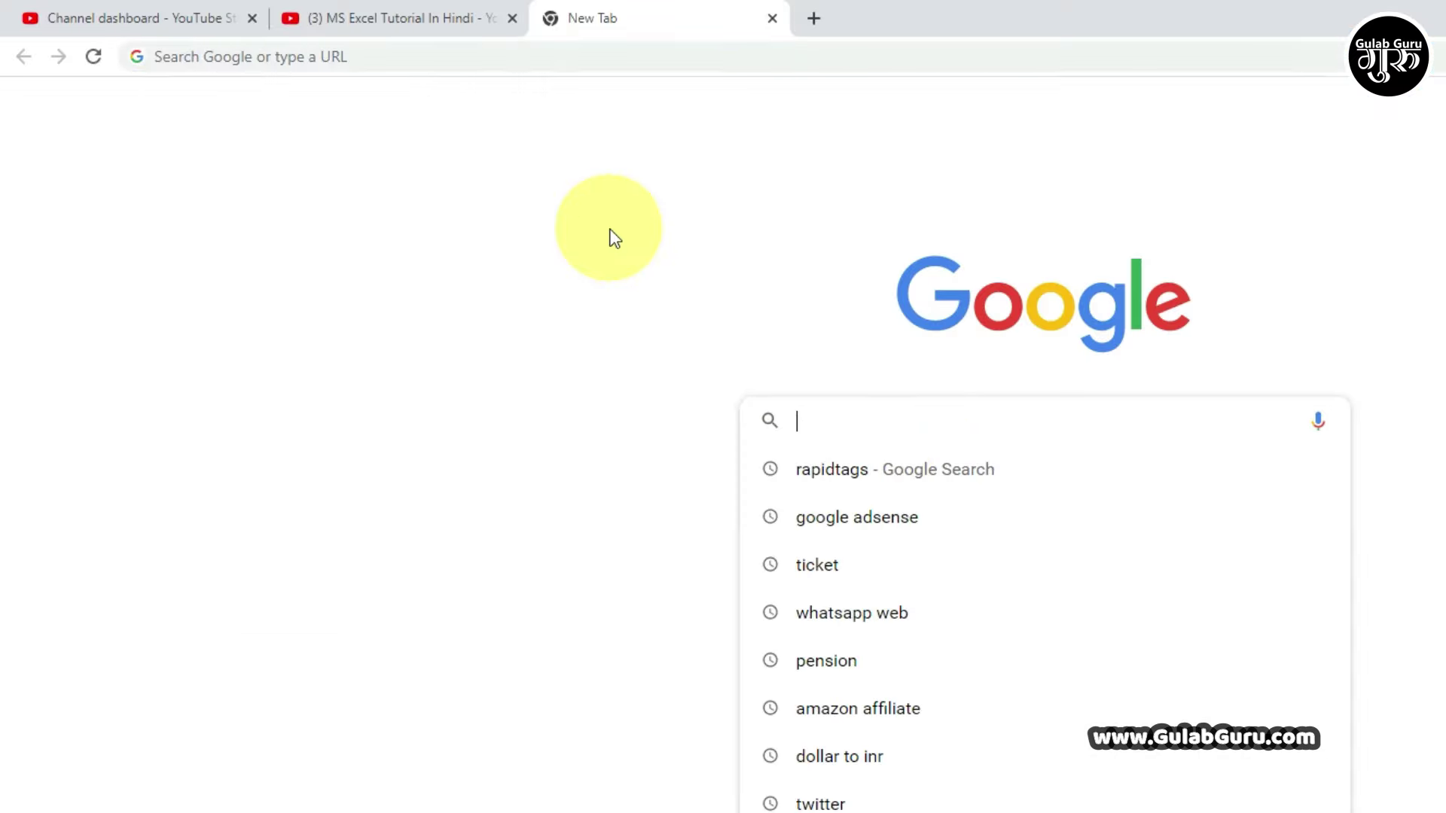
type("www")
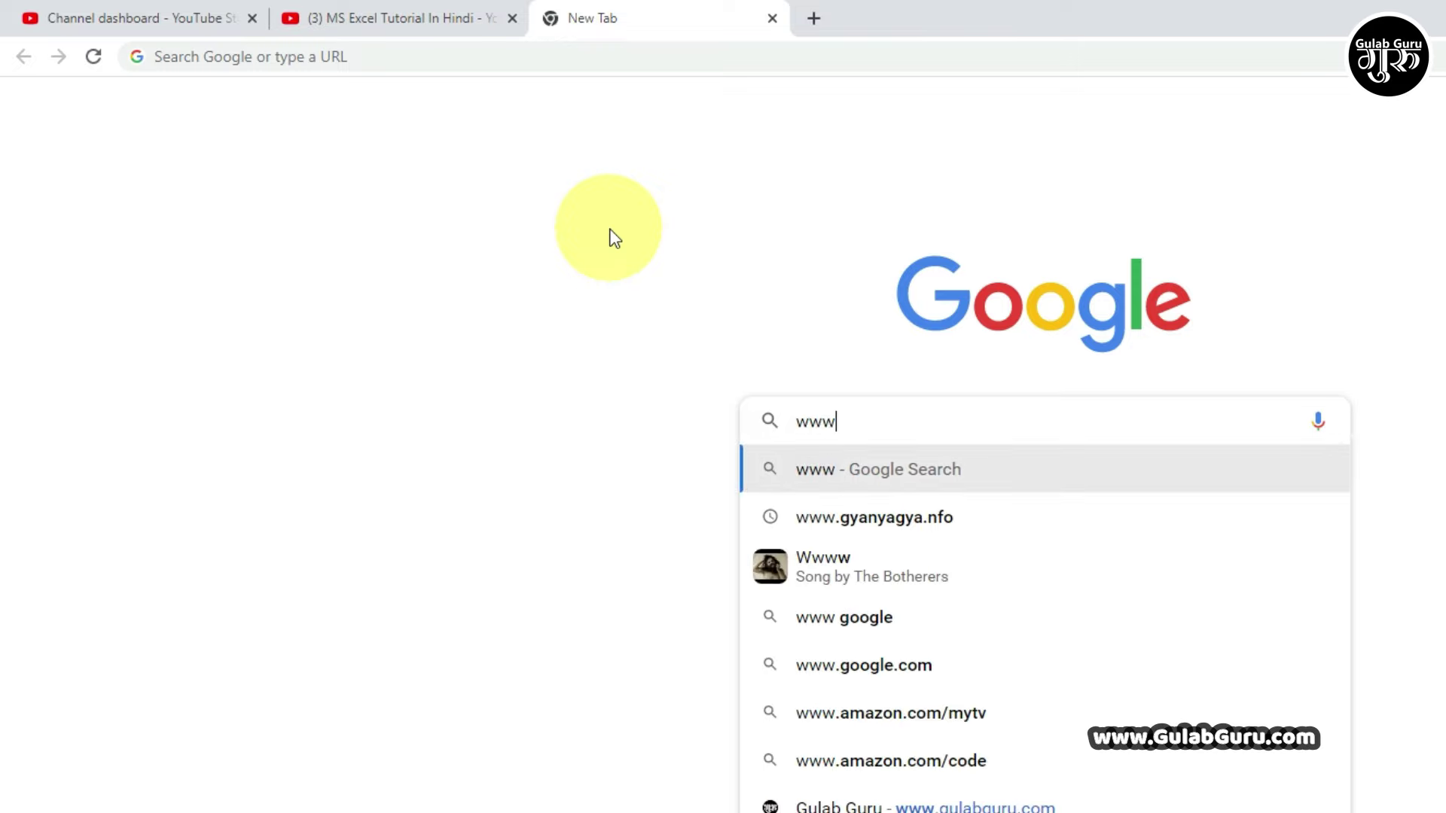
type(".gulabgur")
key("BackSpace")
type("labguru.co")
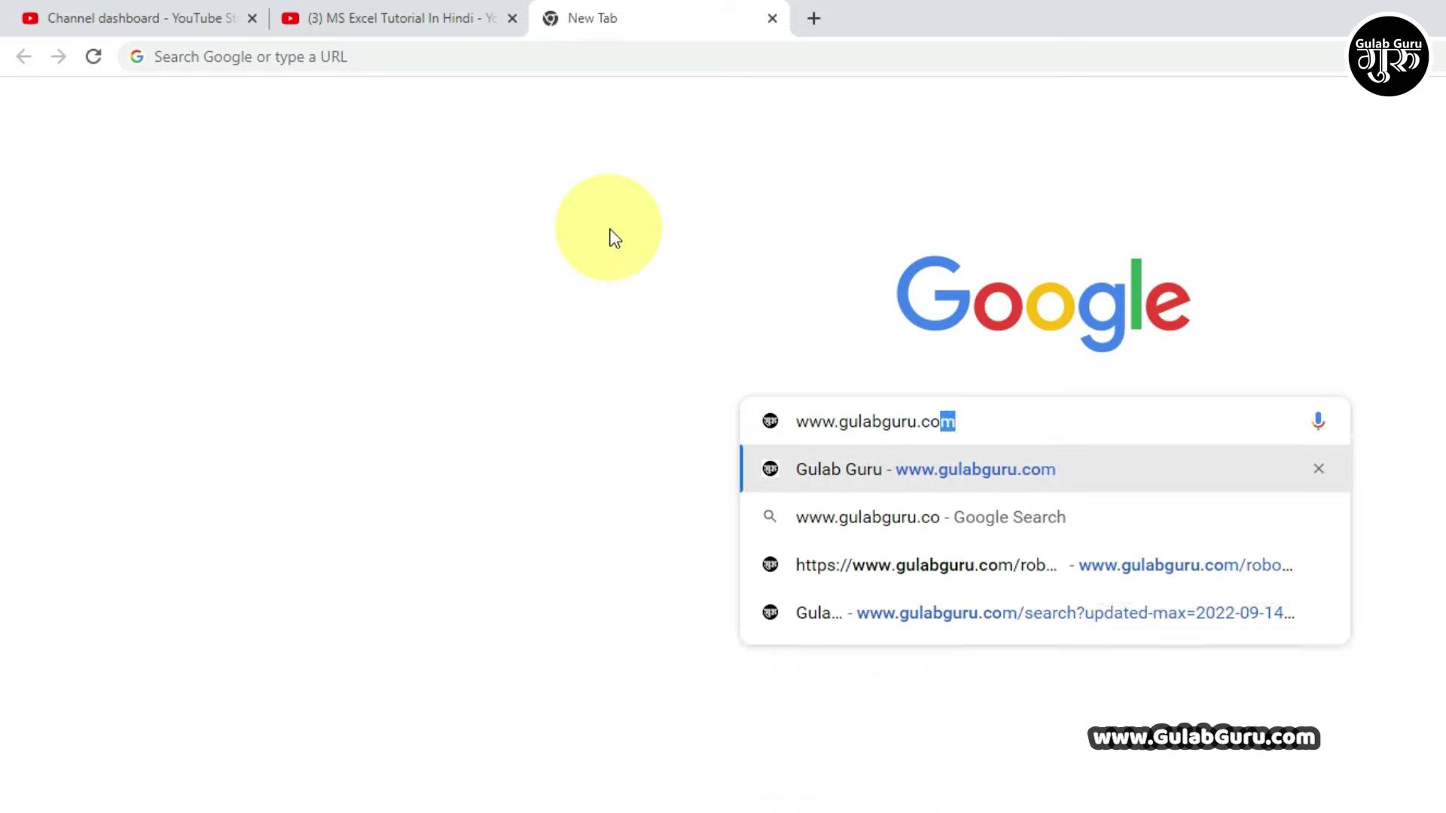
type("m")
key("Return")
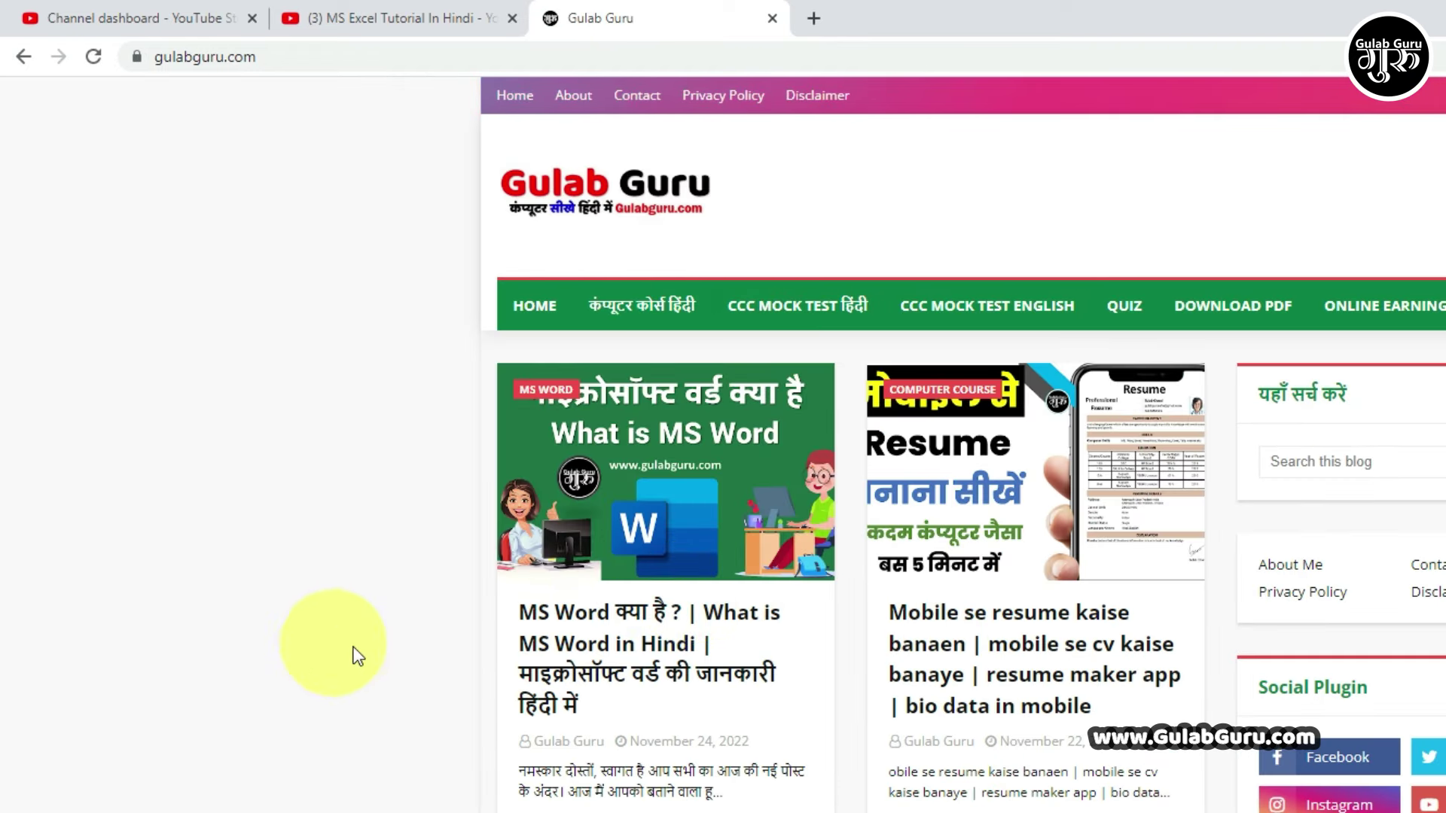
left_click(658, 648)
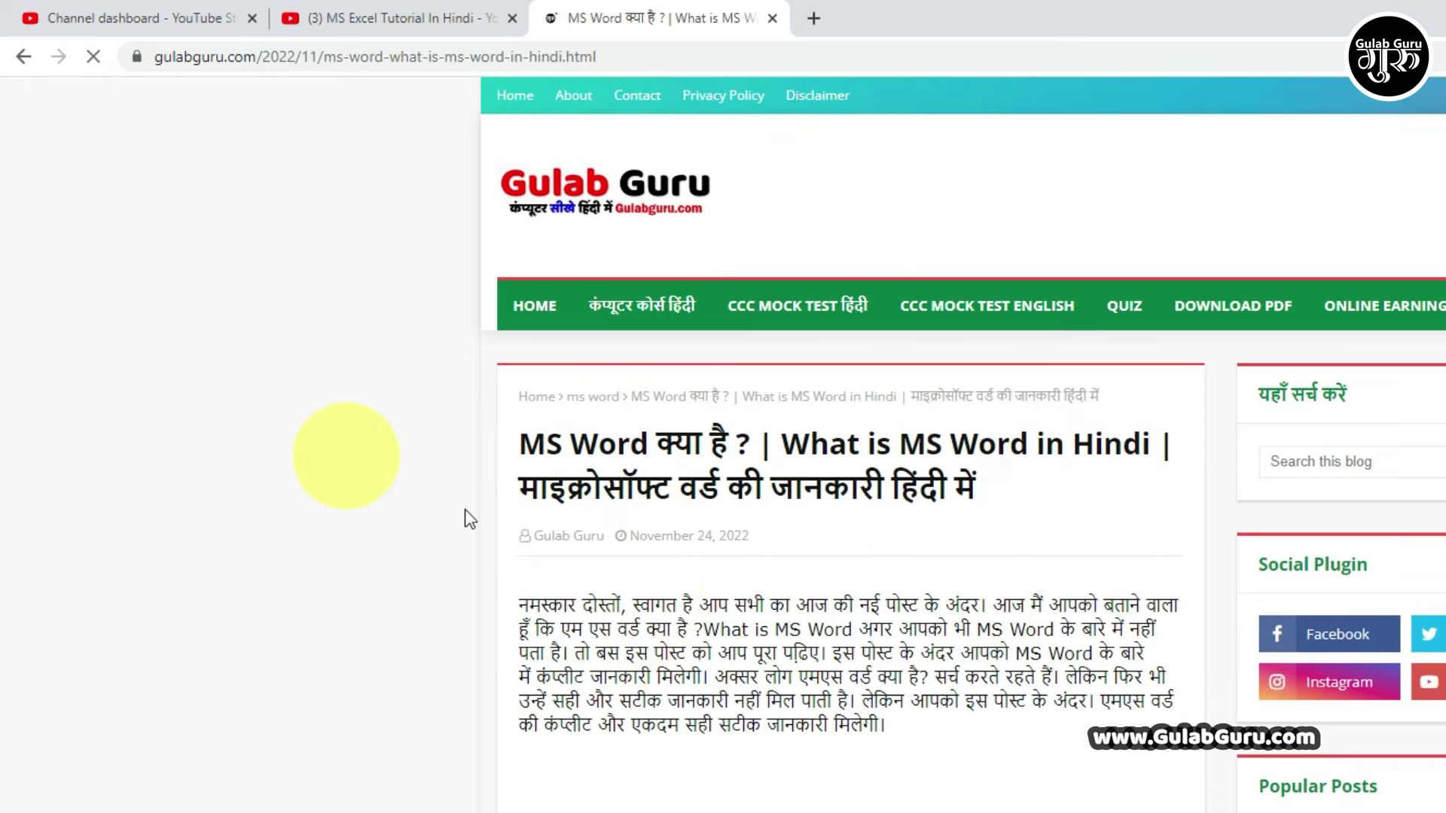
scroll(753, 647, "down", 9)
scroll(753, 662, "up", 4)
scroll(753, 670, "up", 5)
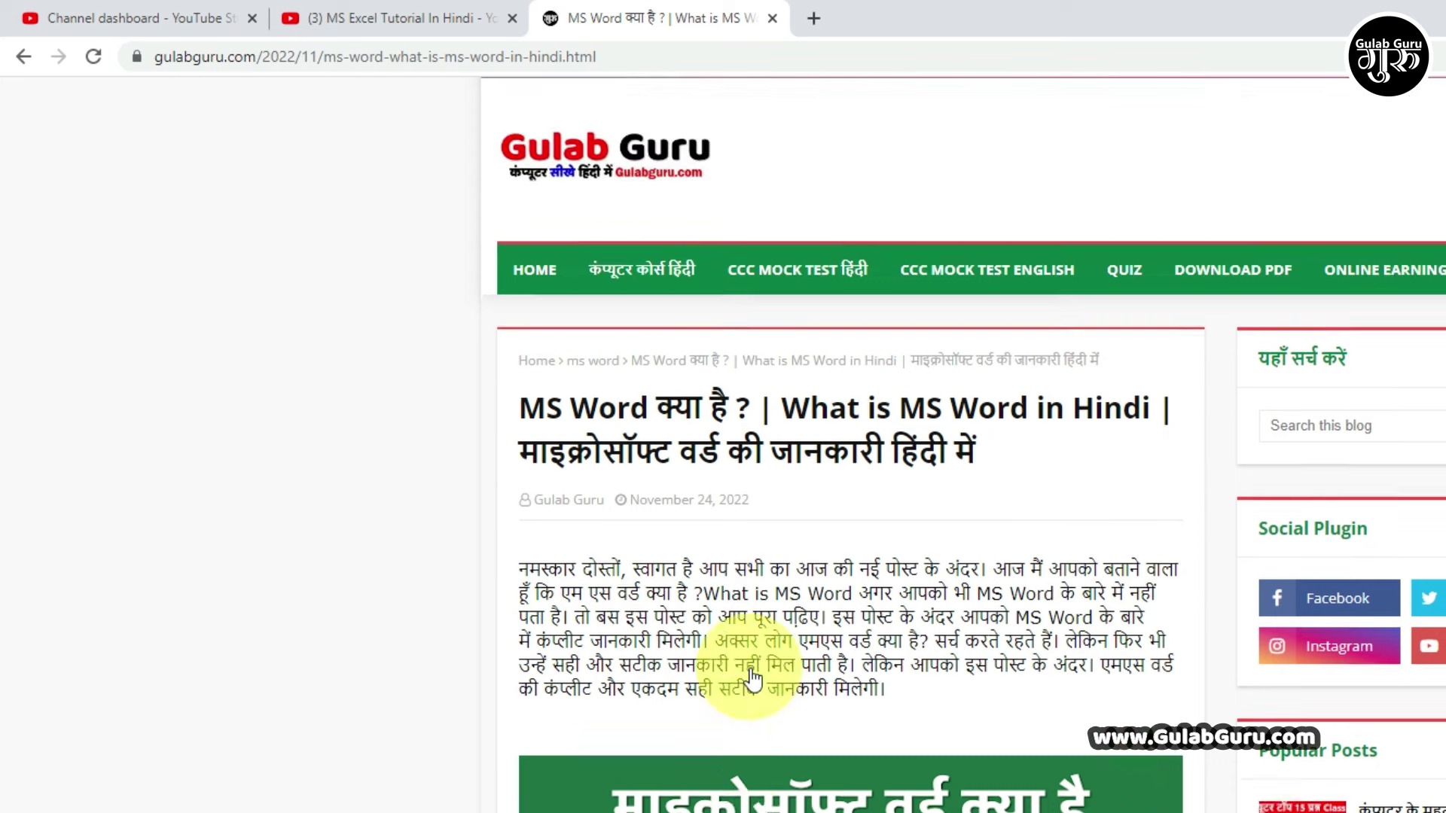
scroll(750, 678, "up", 1)
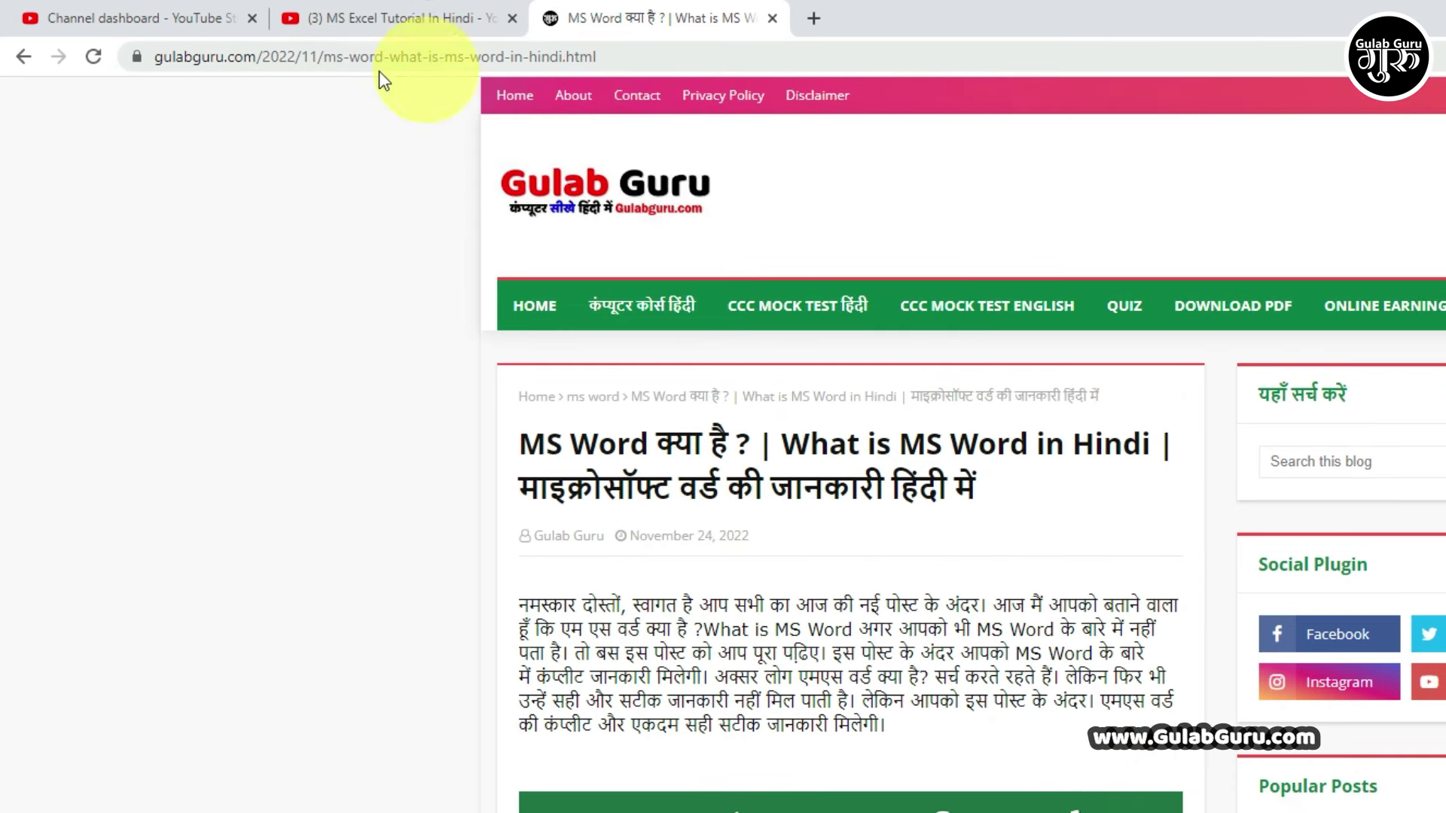
- Select the post's entire https web address in the address bar
left_click(296, 56)
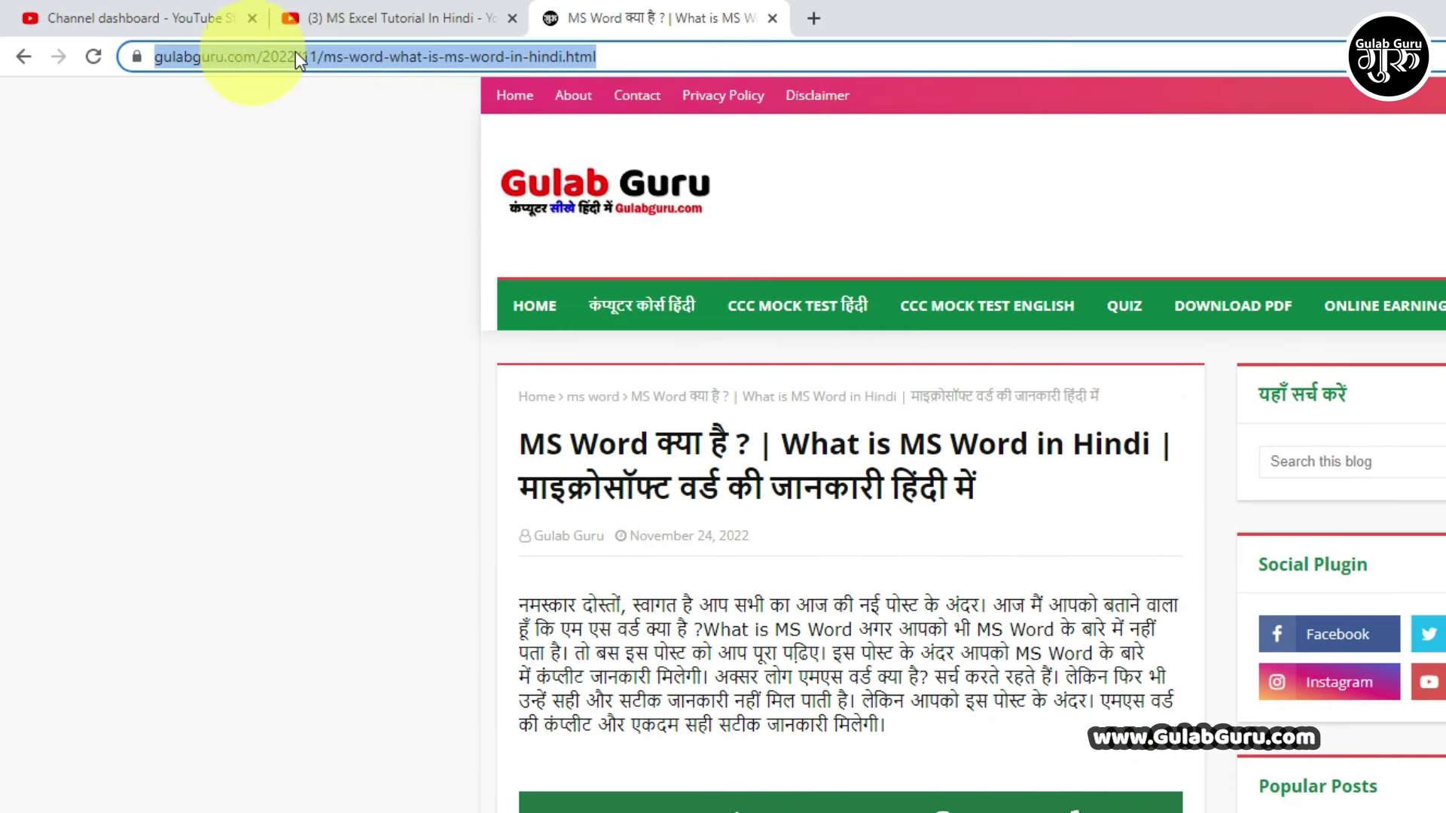
left_click(338, 57)
double_click(387, 59)
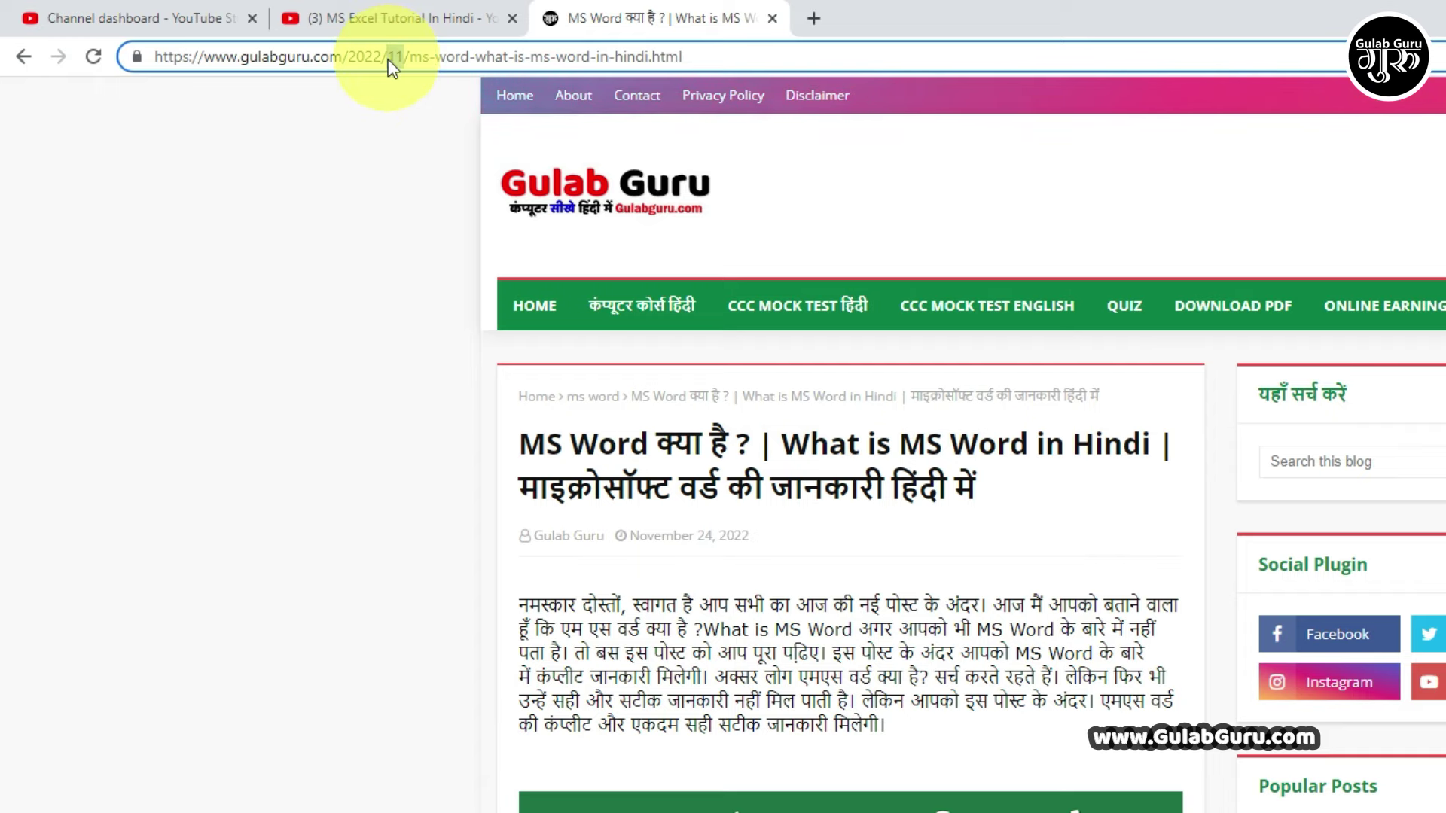
triple_click(387, 59)
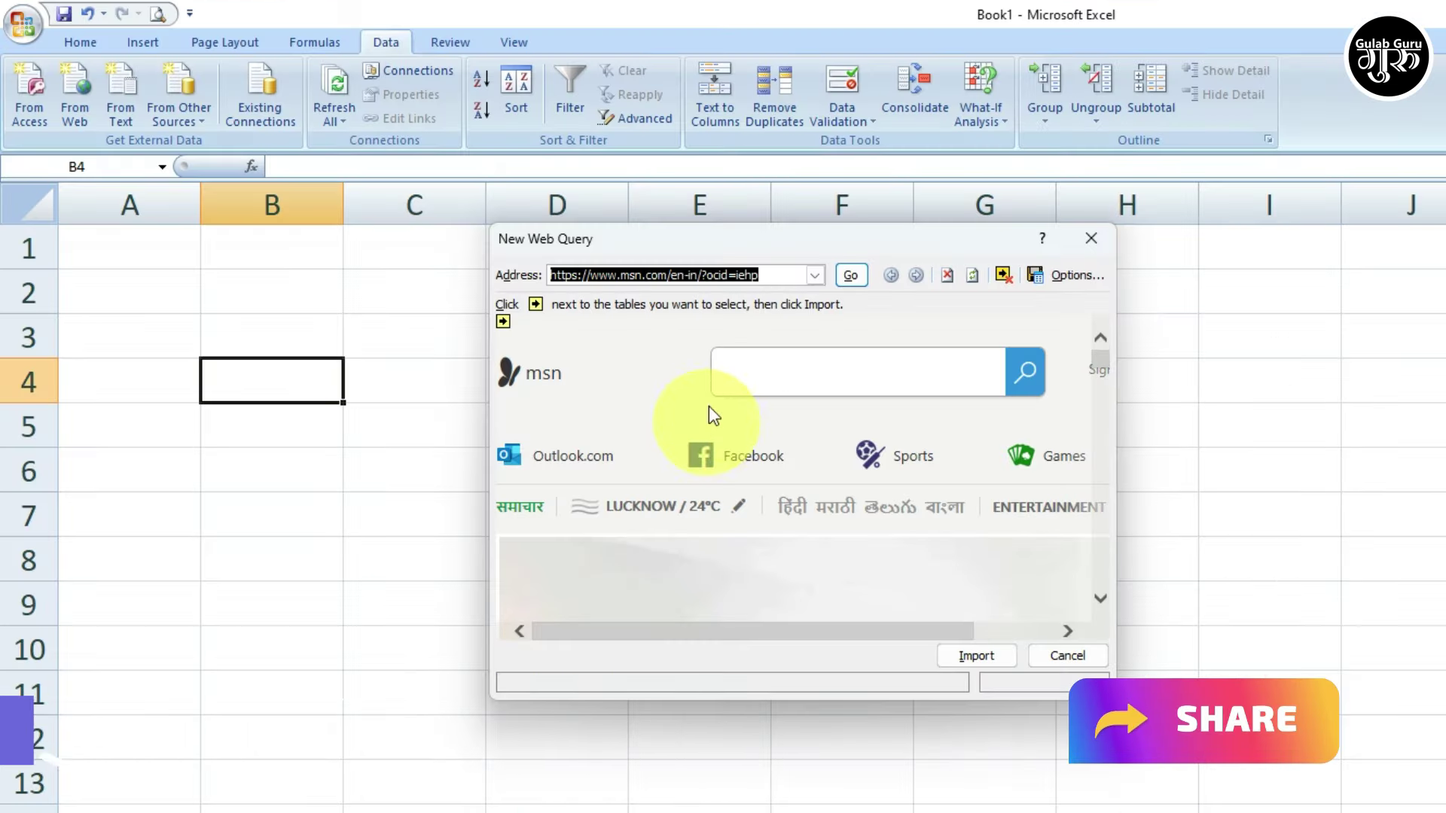
- Paste the MS Word post's URL into the web query Address box and load it
right_click(753, 277)
left_click(800, 336)
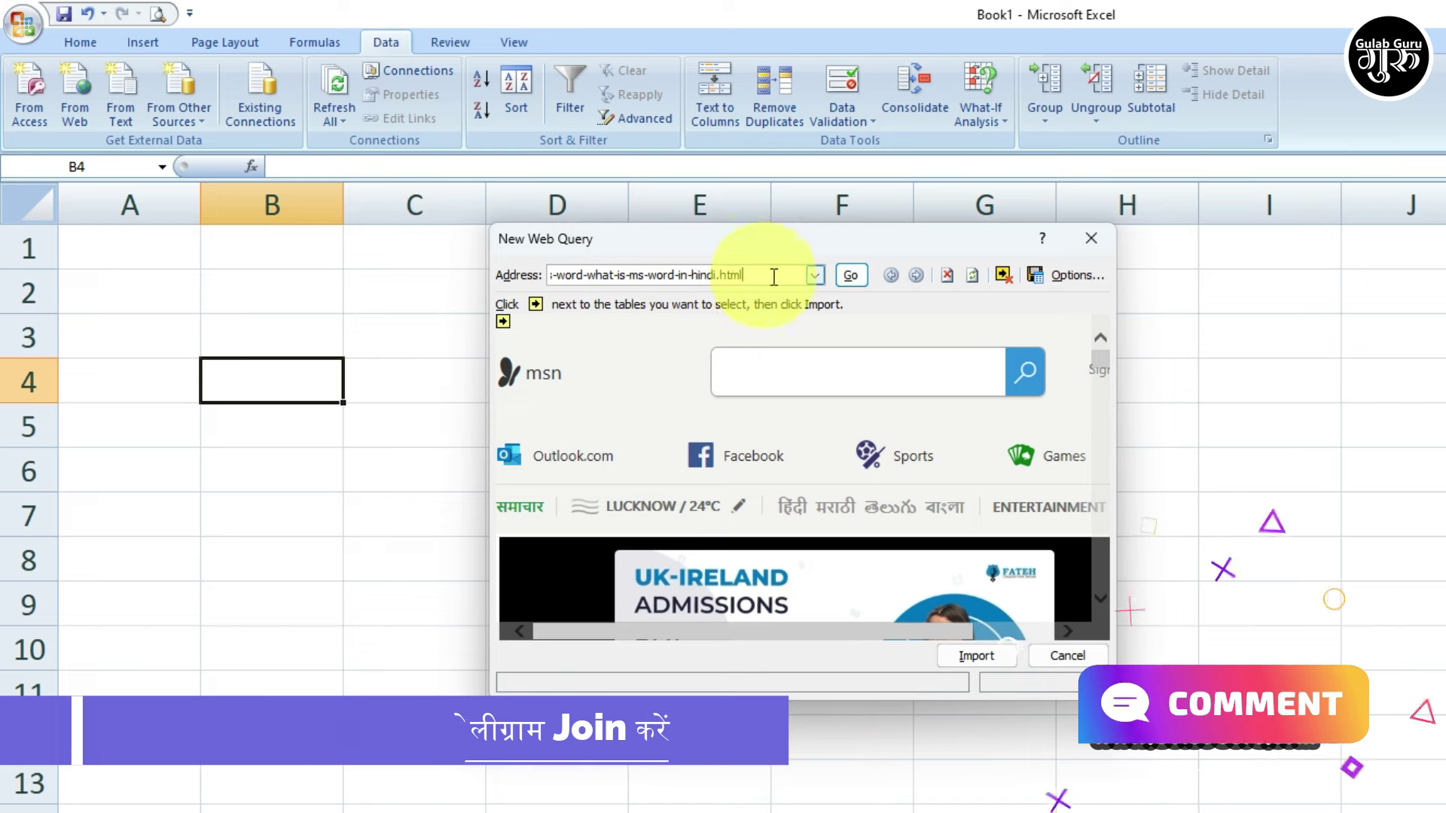
left_click(851, 276)
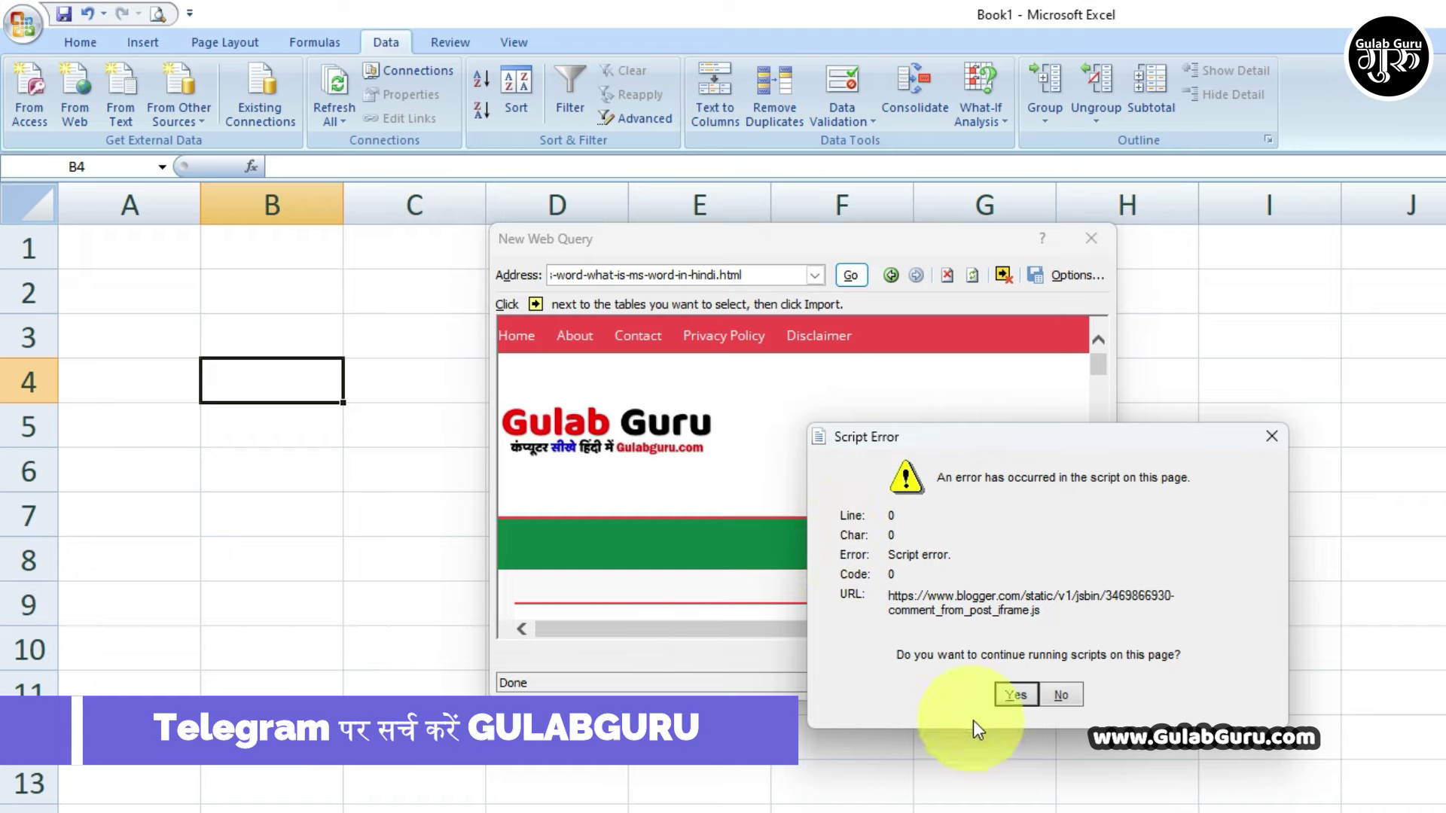
- Let the page scripts keep running until the article loads, then import it
left_click(1024, 694)
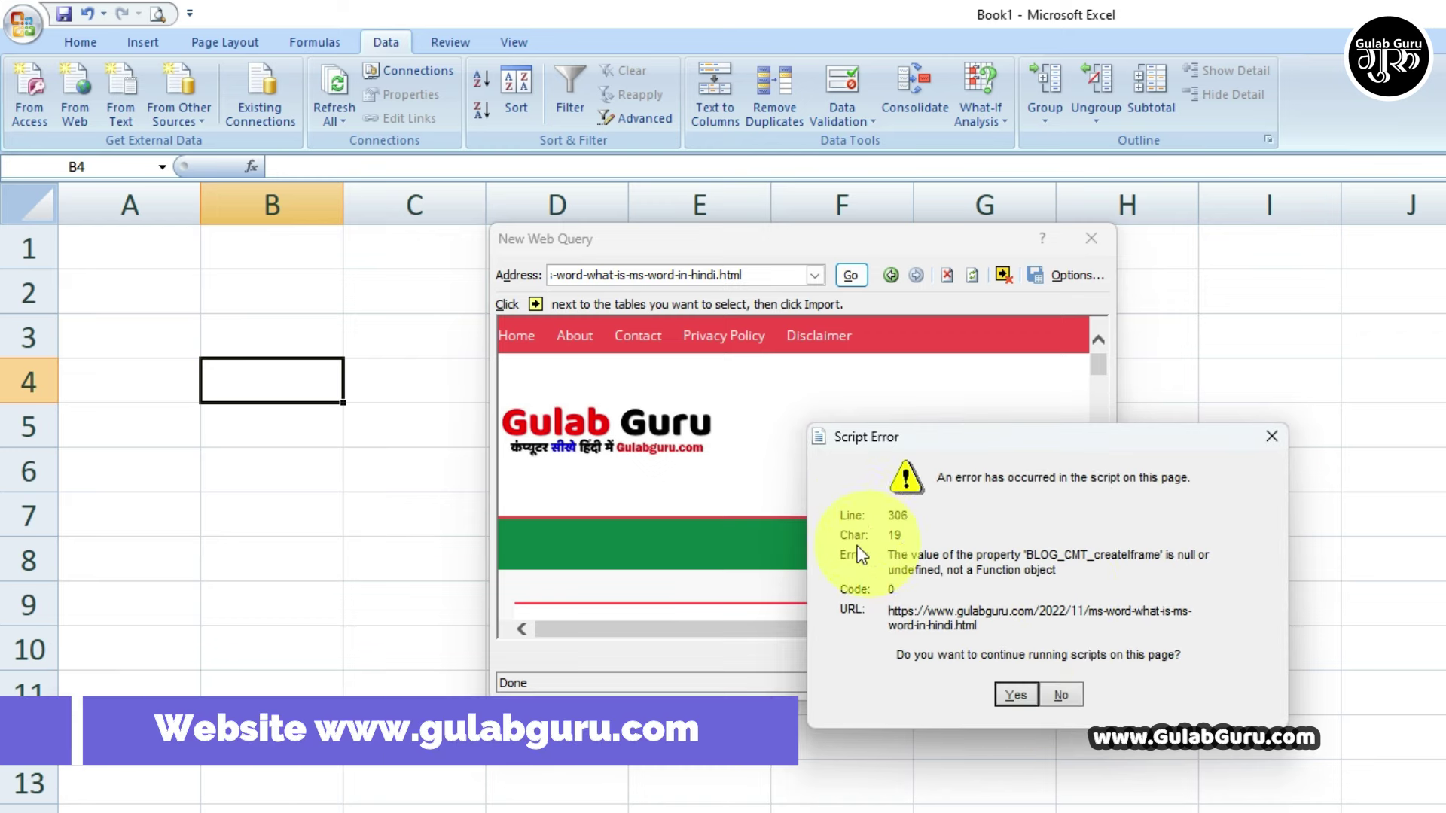
left_click(1016, 694)
left_click(1017, 693)
left_click(1016, 692)
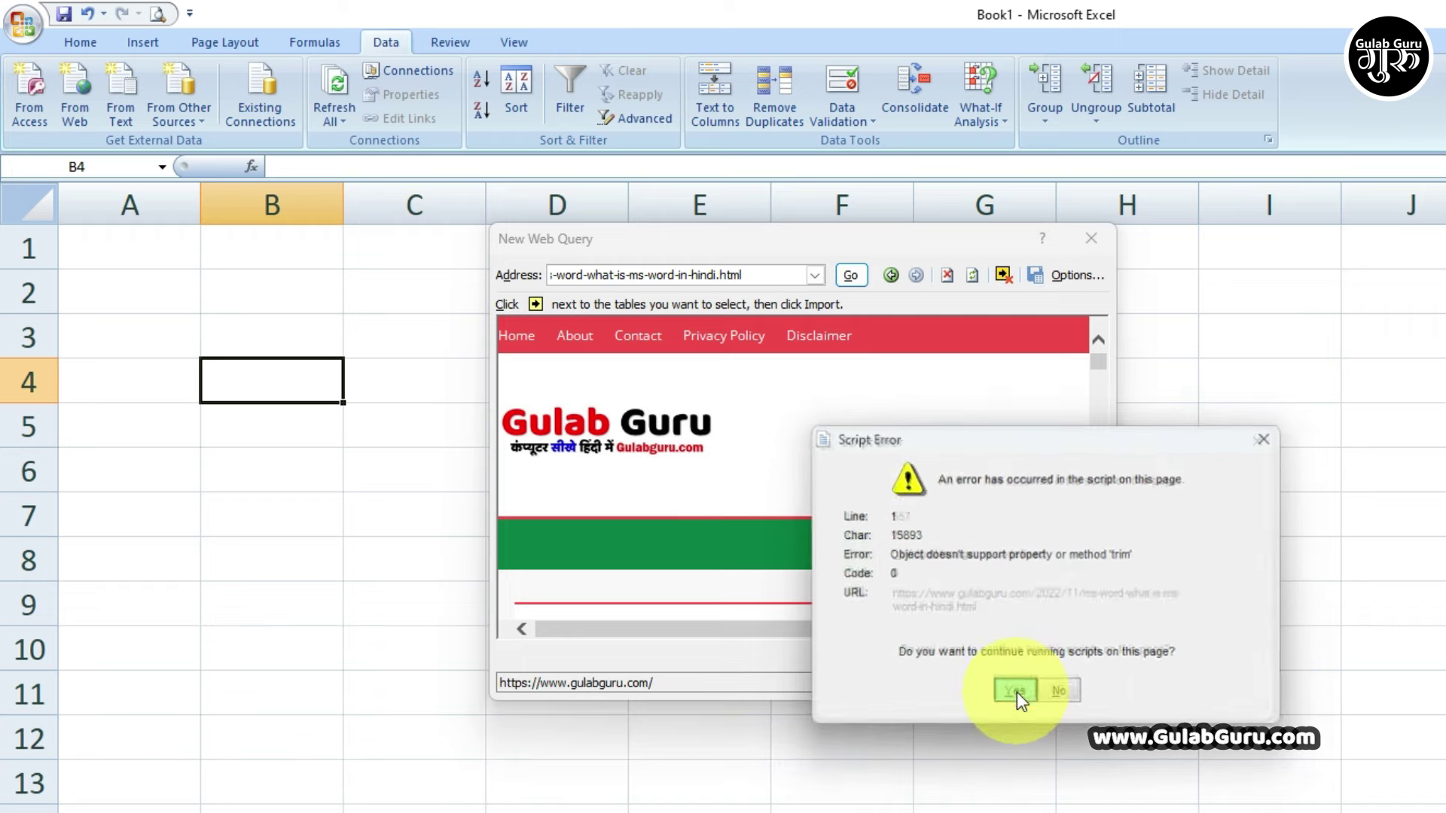
left_click(1016, 693)
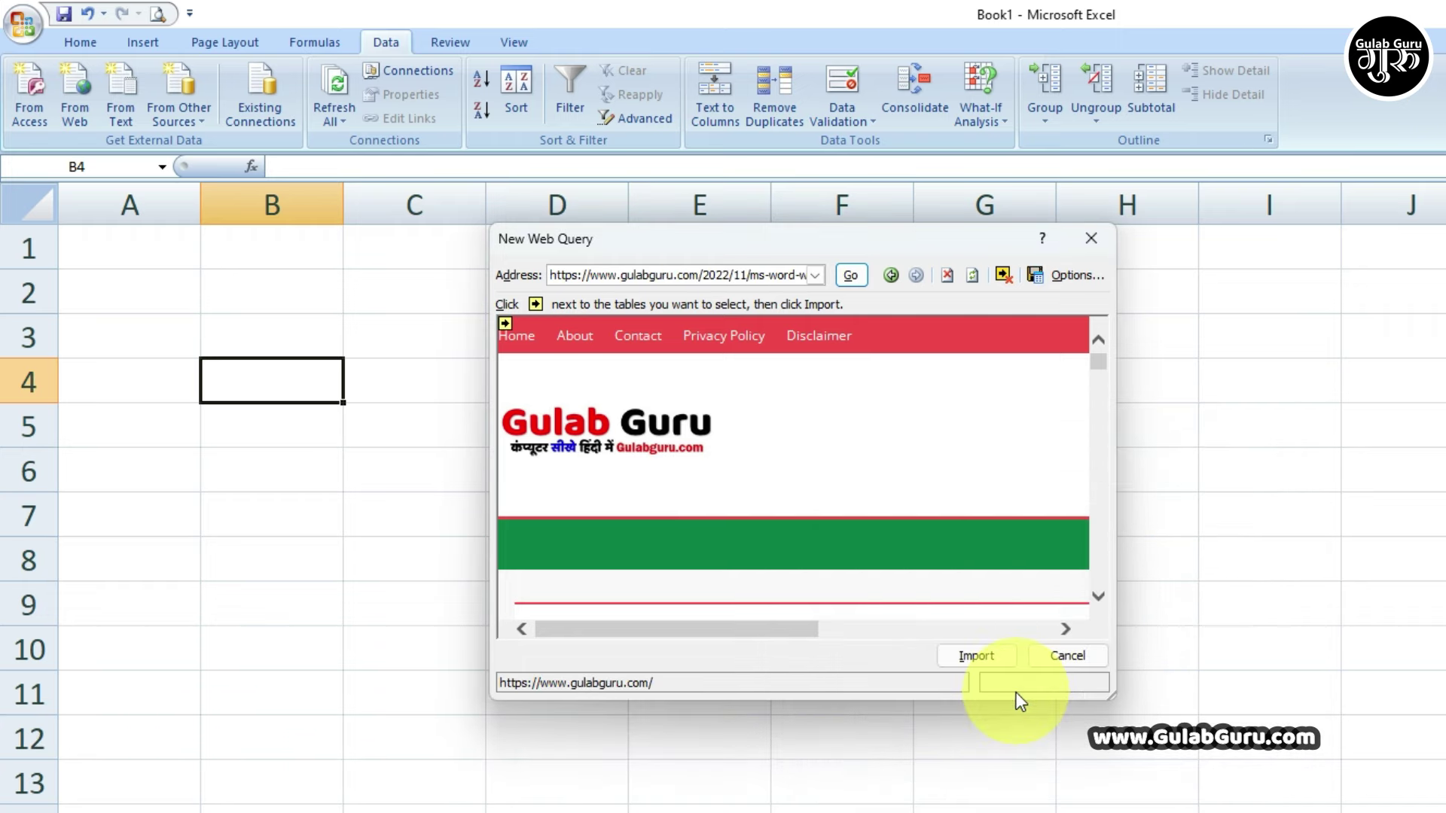
scroll(920, 483, "down", 3)
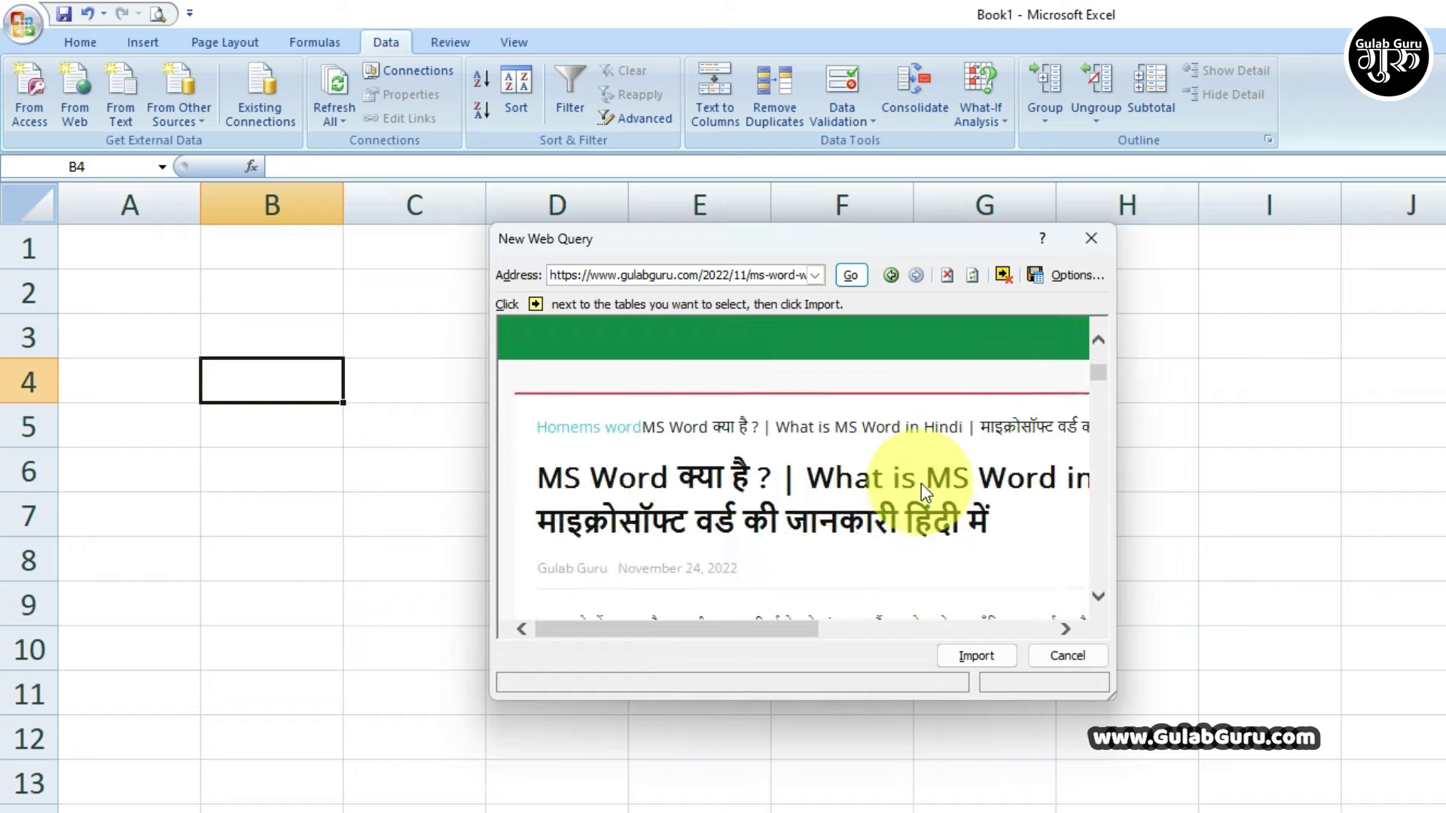
scroll(920, 483, "up", 5)
left_click(971, 656)
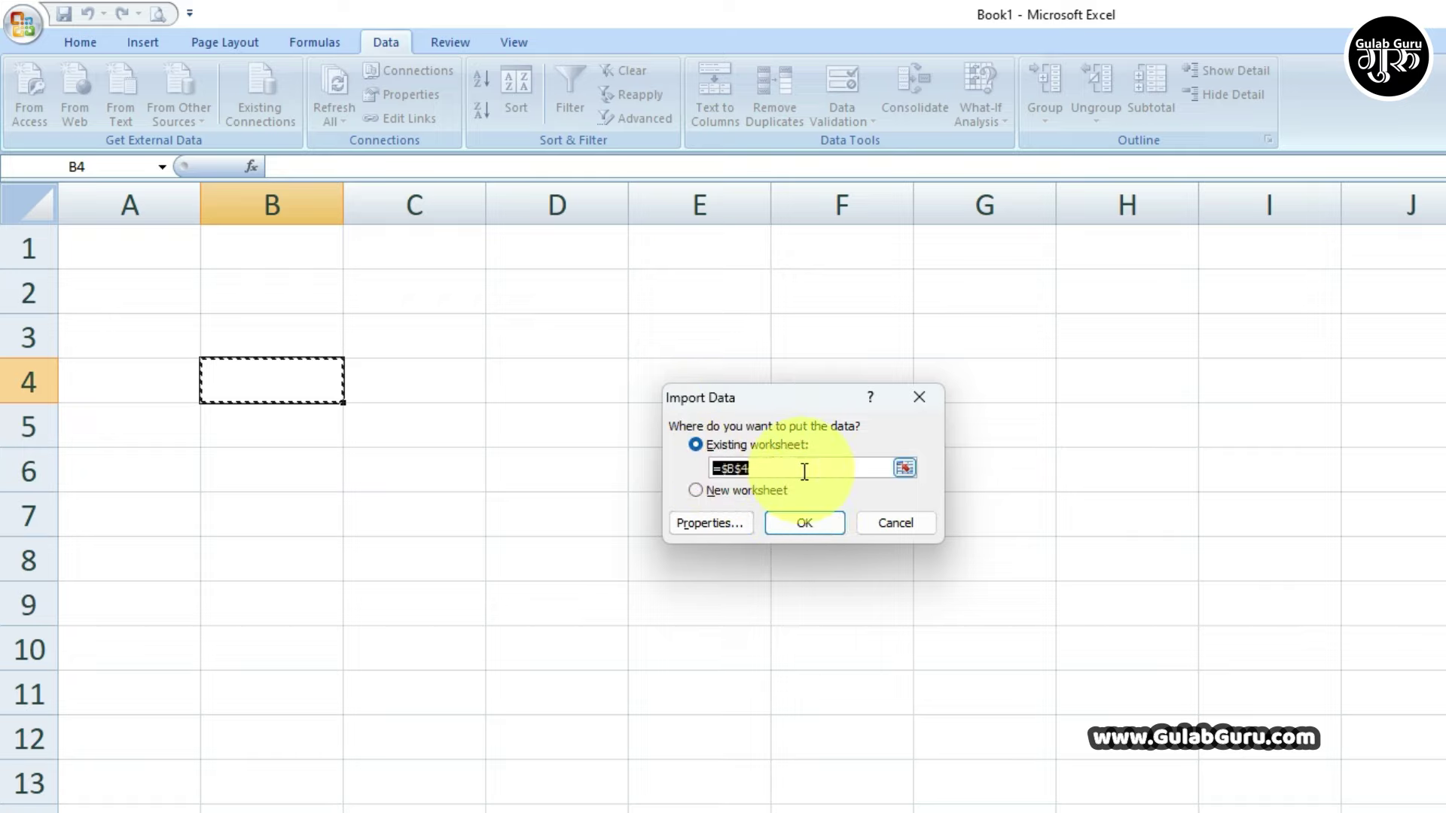
- Confirm the web data import at existing-worksheet cell Sheet2!A3
left_click(402, 381)
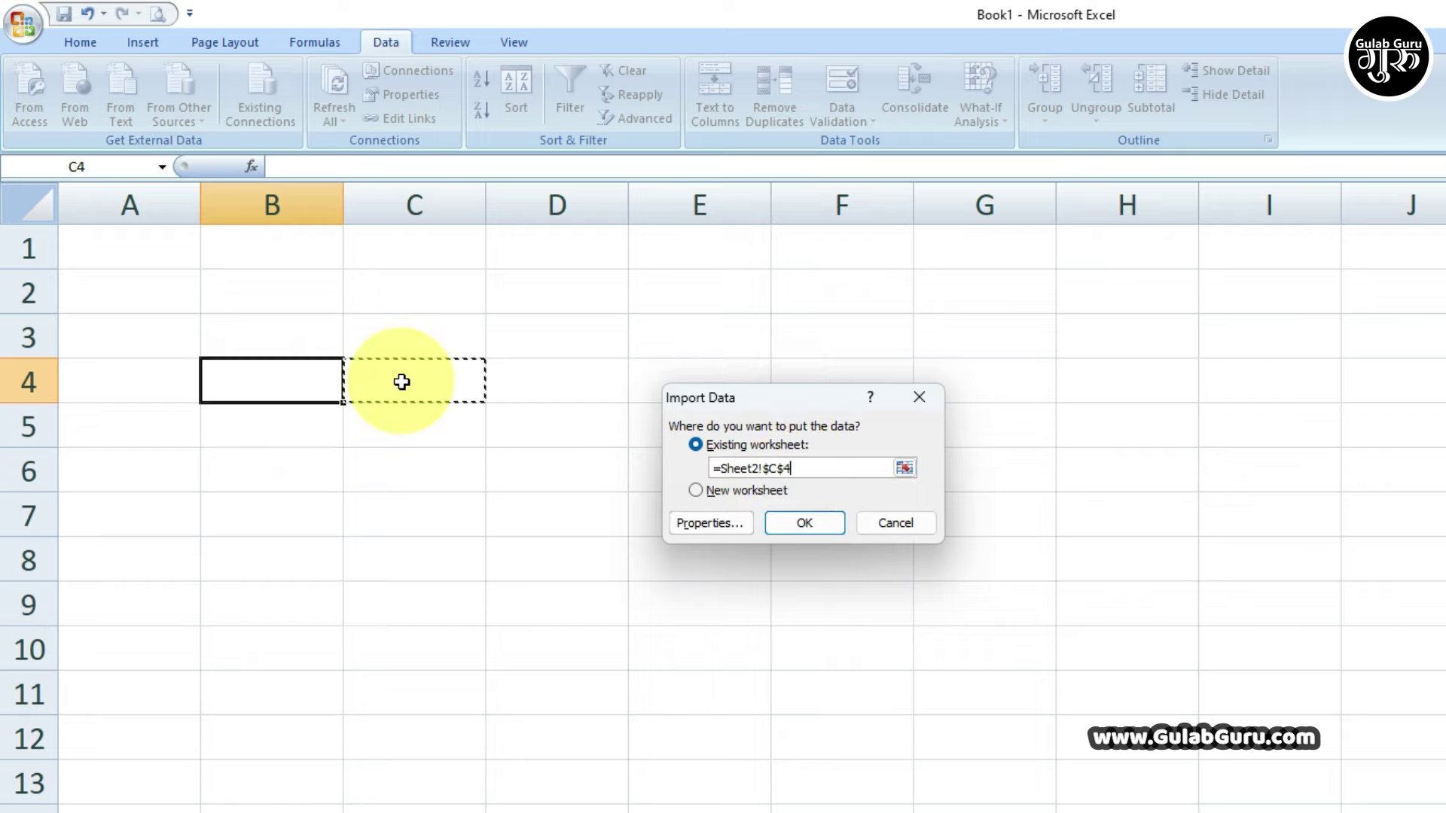
left_click(232, 387)
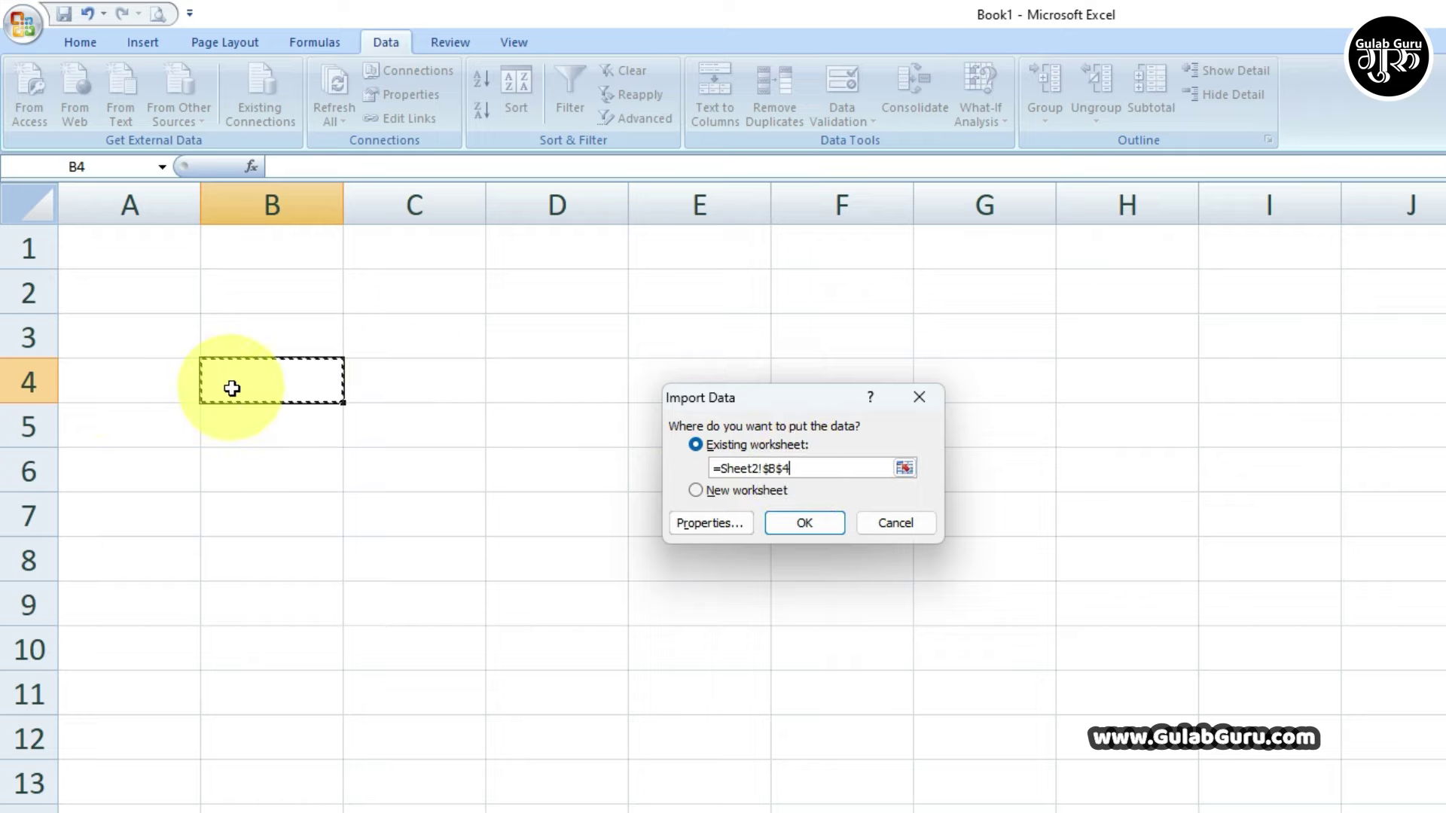
left_click(156, 419)
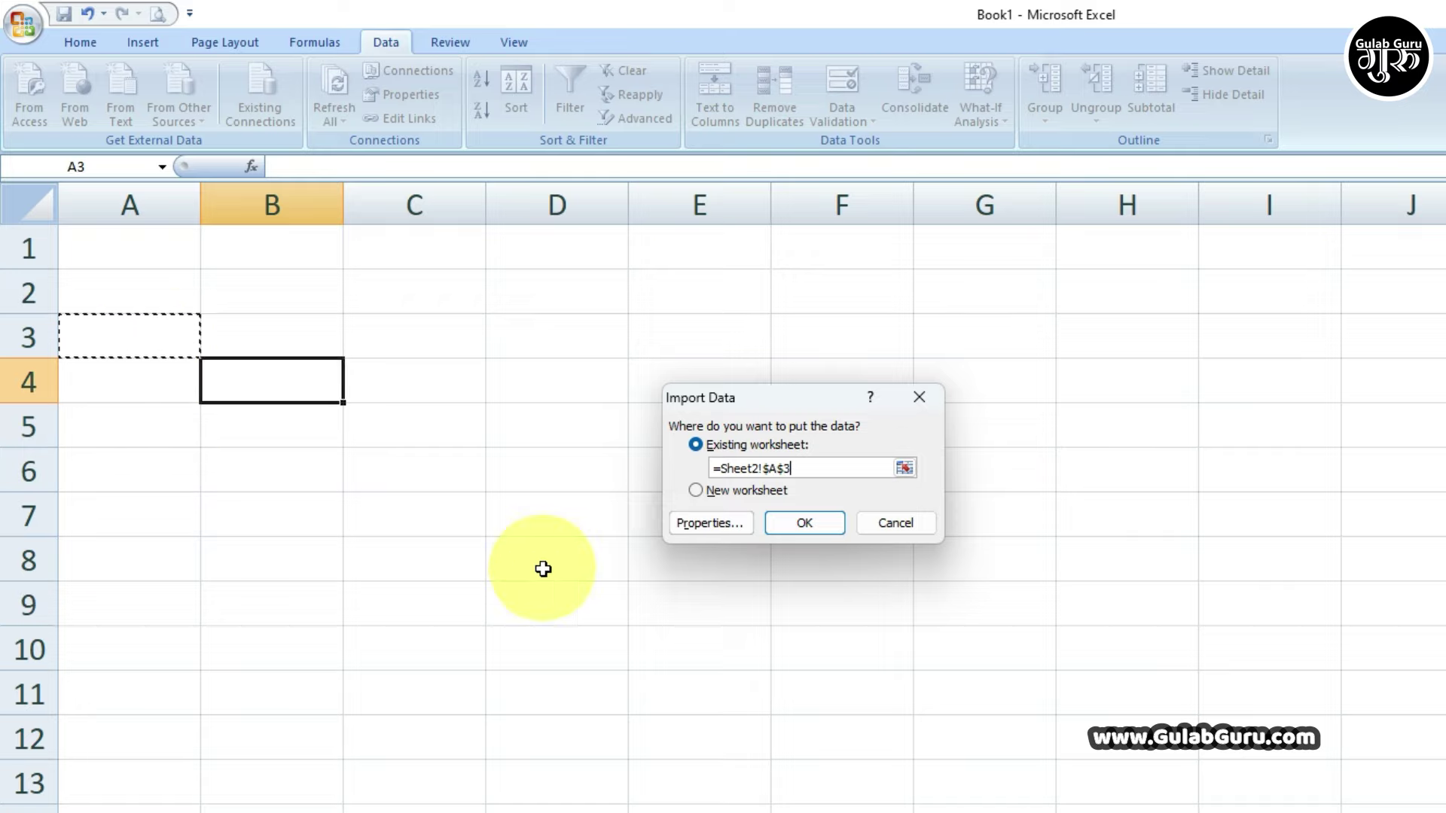
left_click(801, 521)
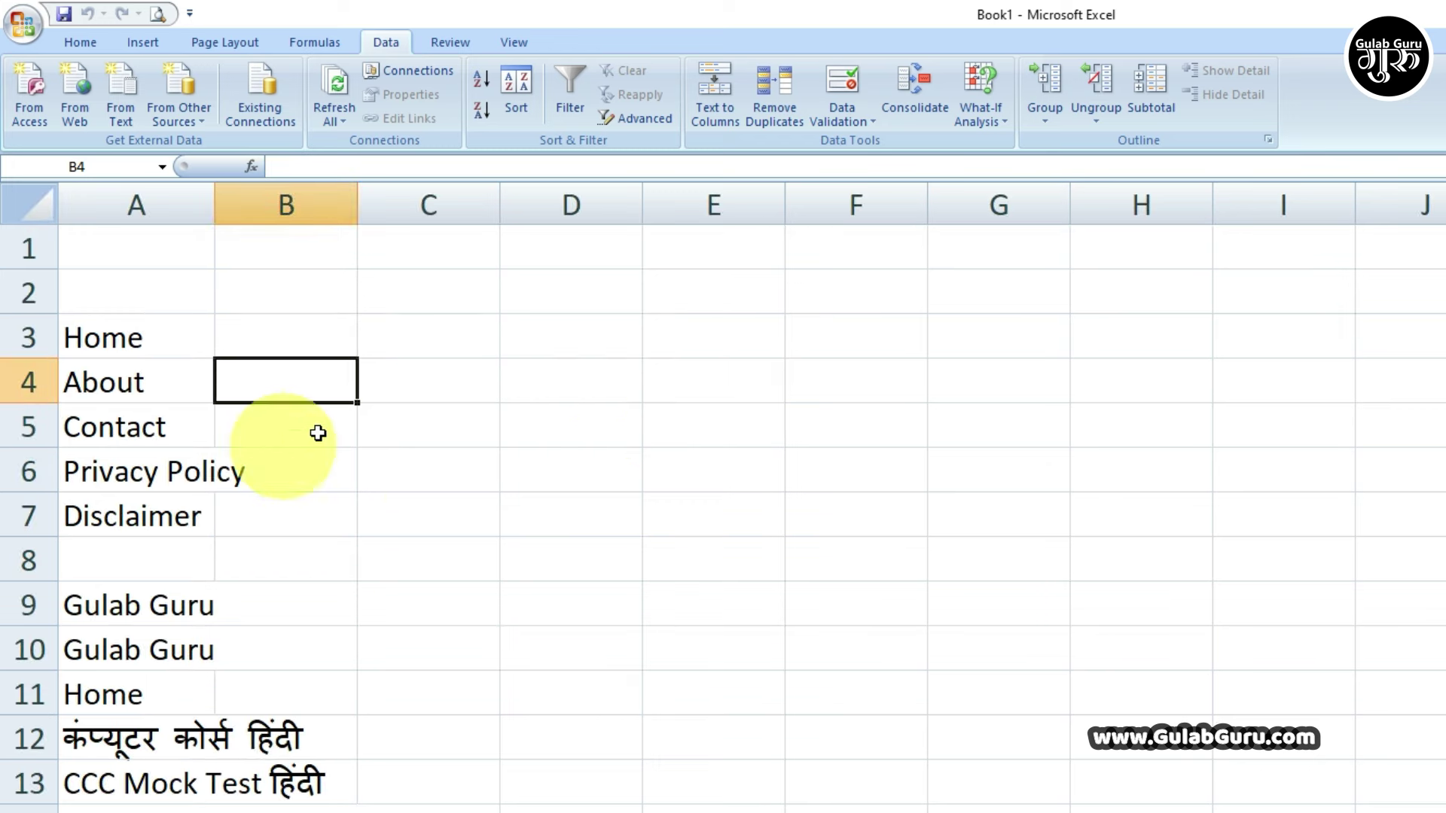
- Scroll down through the imported MS Word article in column A and back up
scroll(418, 519, "down", 4)
scroll(418, 519, "down", 2)
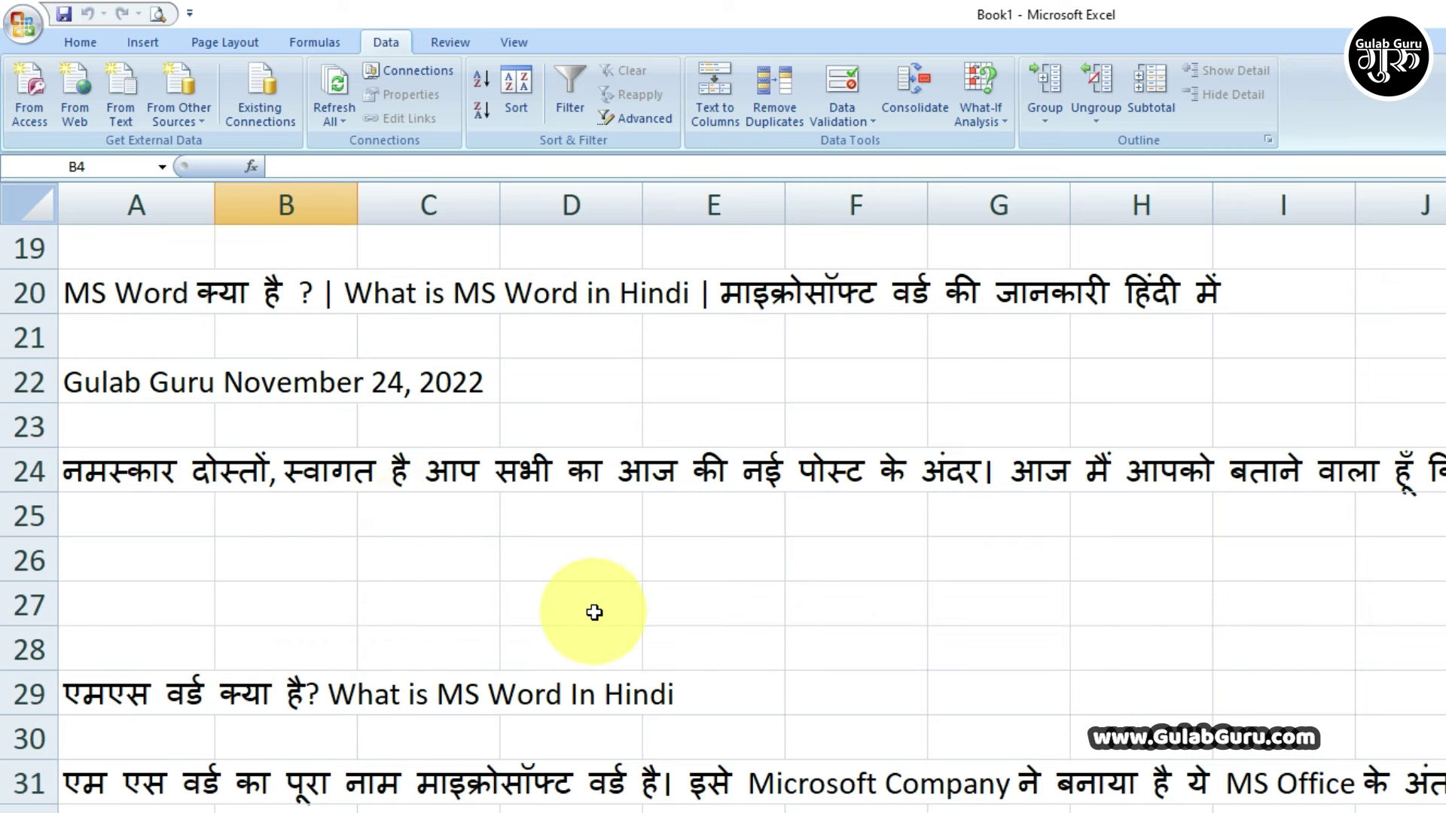
scroll(594, 612, "down", 3)
scroll(572, 613, "down", 2)
scroll(560, 663, "down", 2)
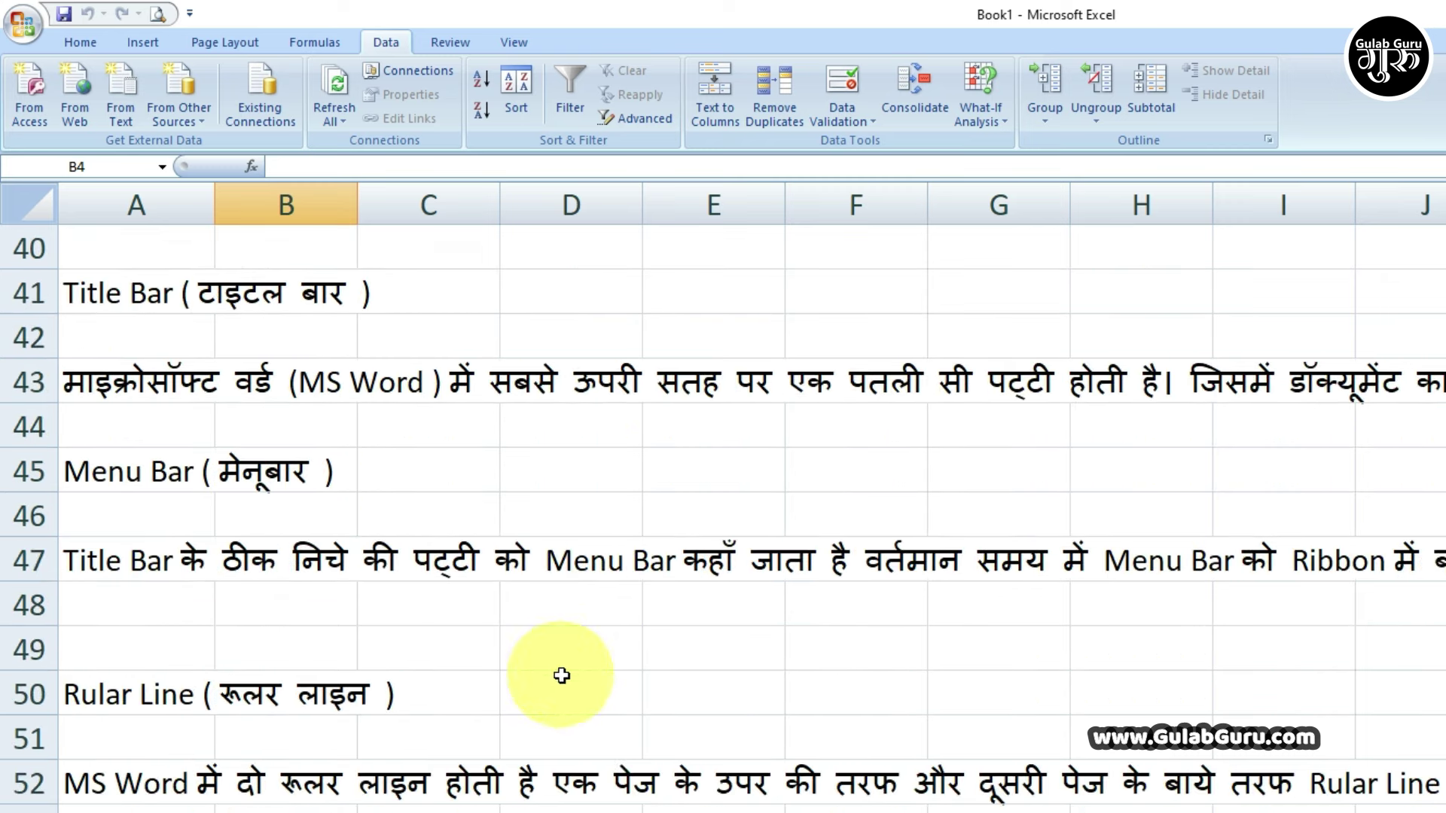
scroll(660, 759, "down", 4)
scroll(660, 758, "down", 2)
scroll(660, 759, "down", 4)
scroll(659, 759, "up", 6)
scroll(660, 758, "up", 7)
scroll(660, 759, "up", 5)
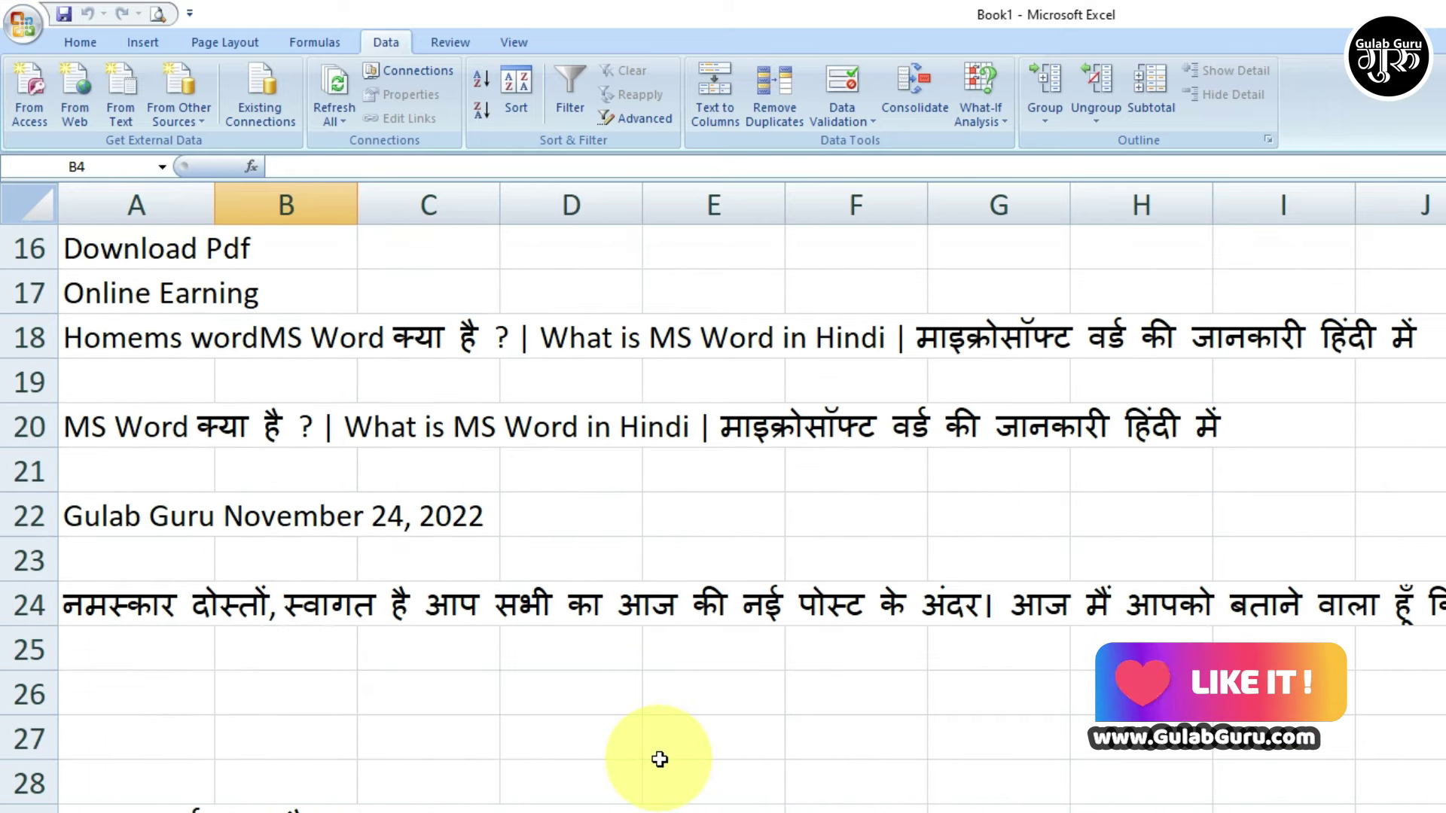
scroll(660, 759, "up", 5)
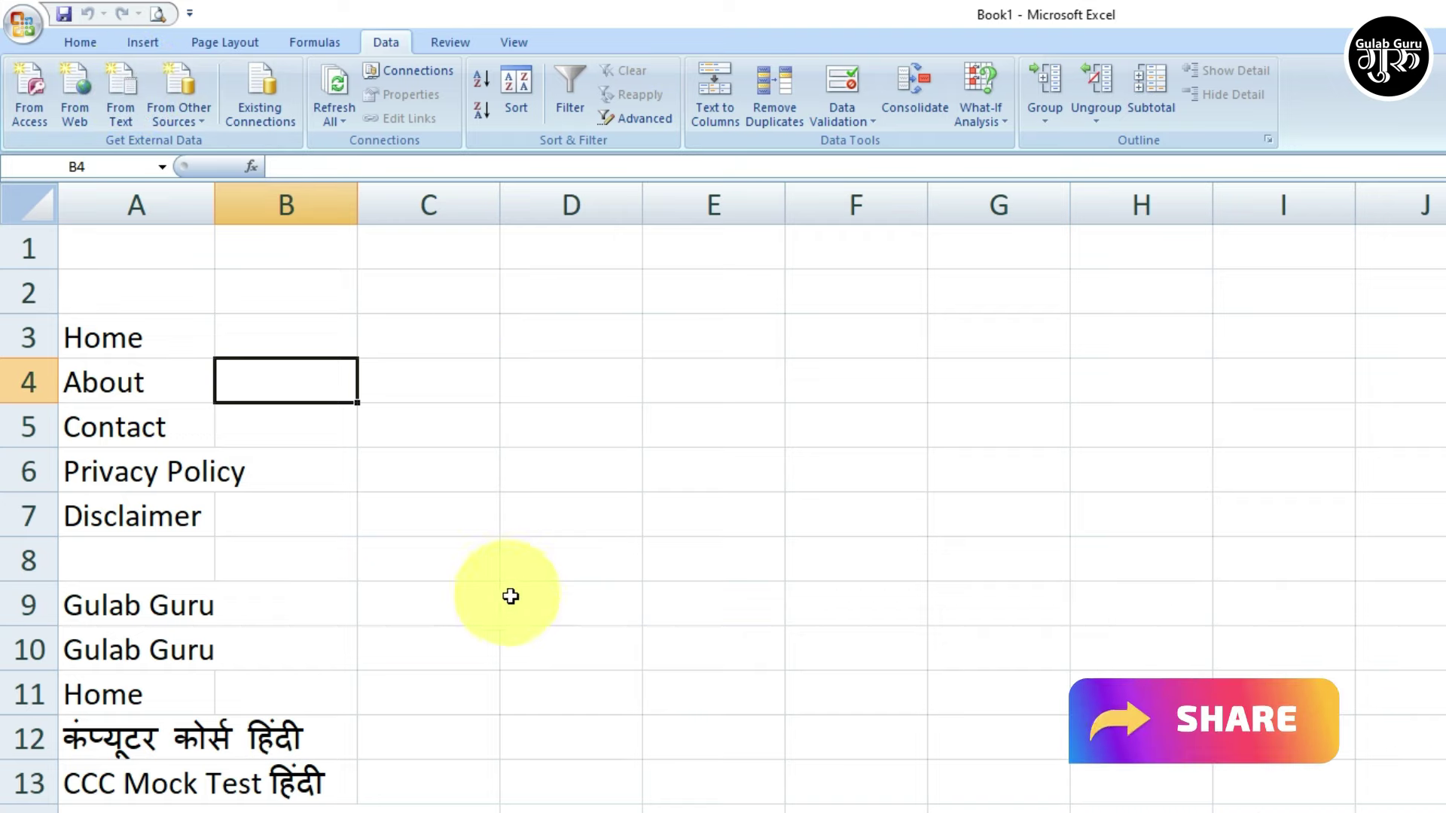
left_click(75, 98)
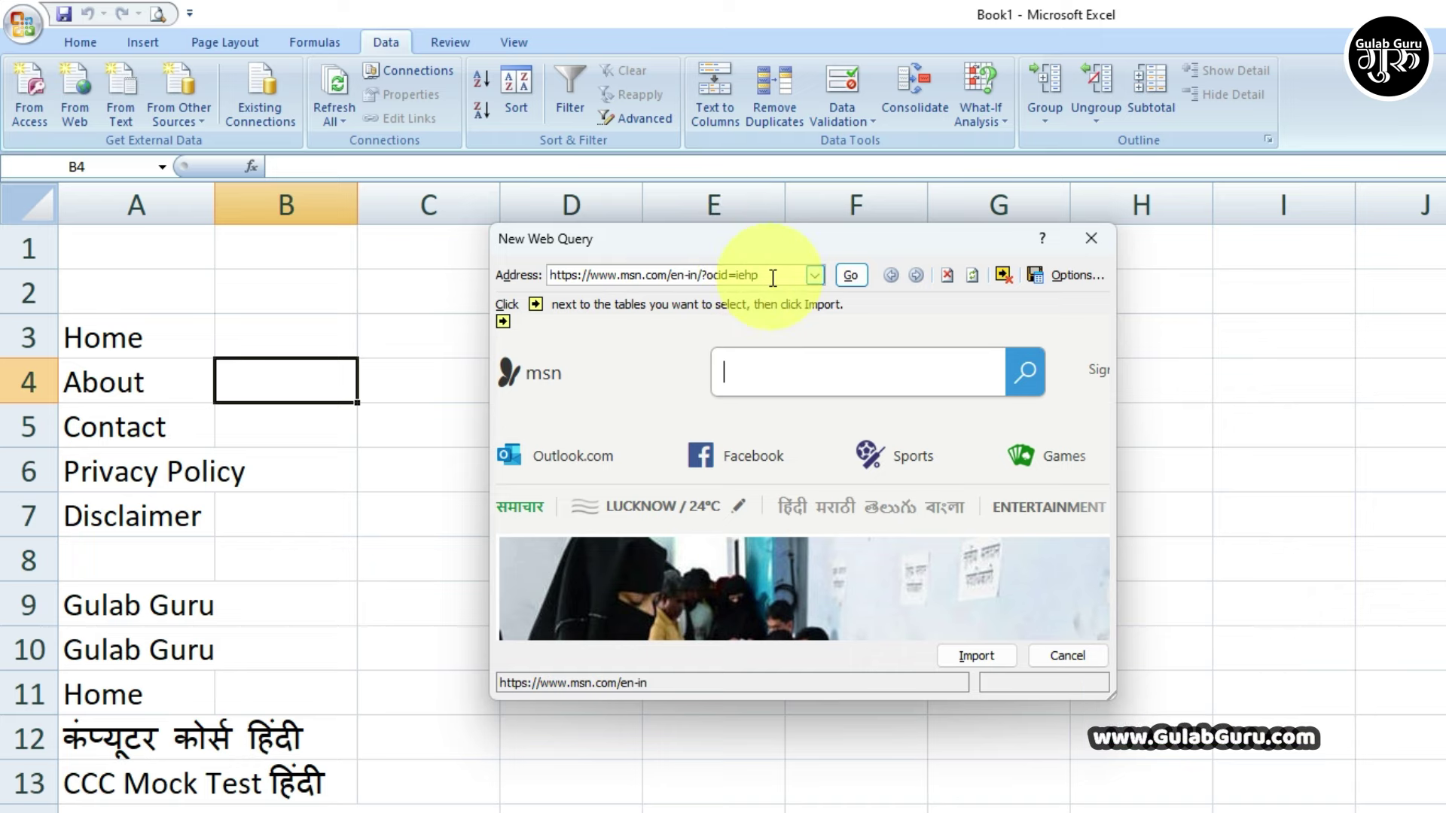
left_click(772, 276)
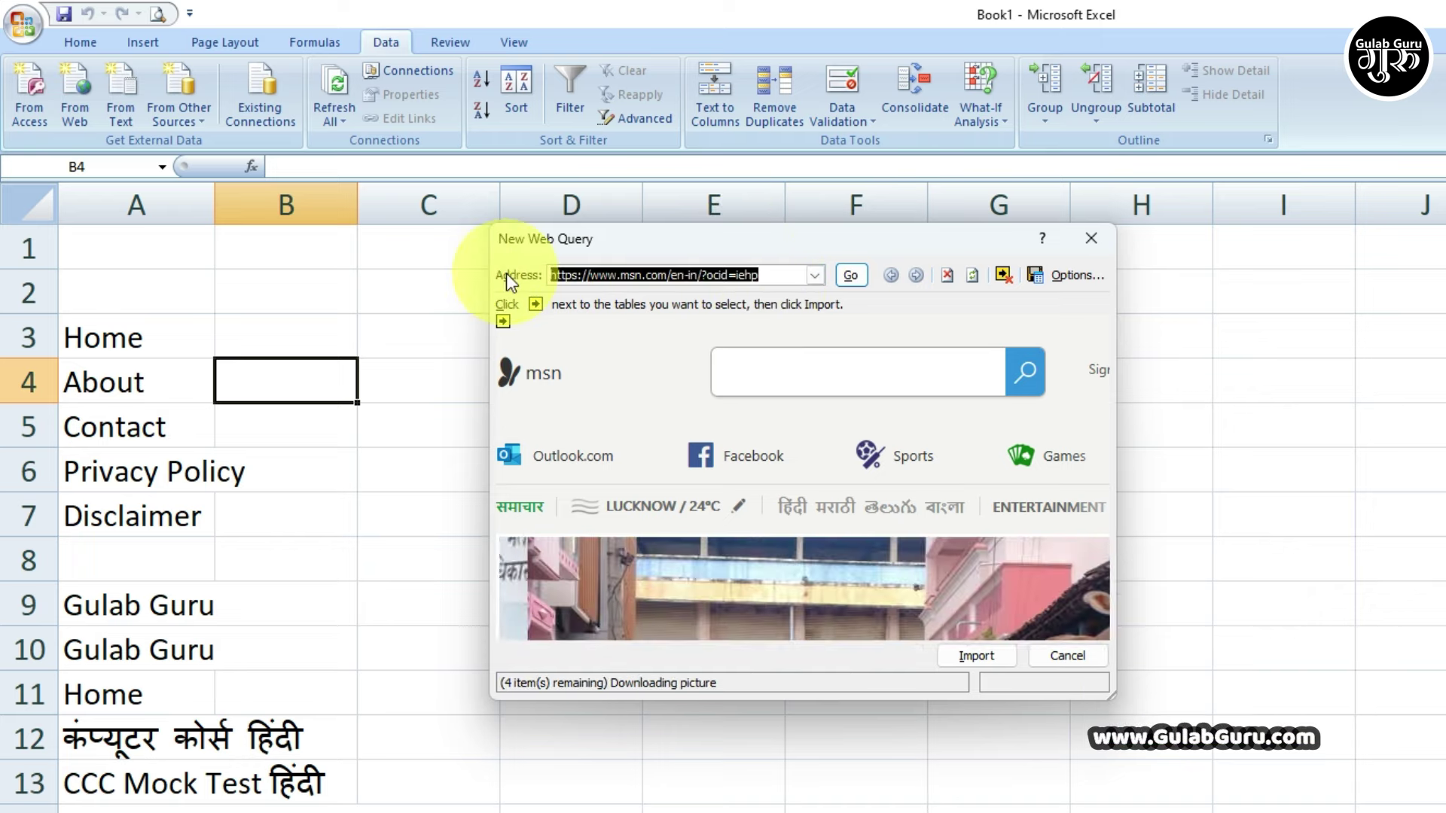
type("www.gulabguru.com")
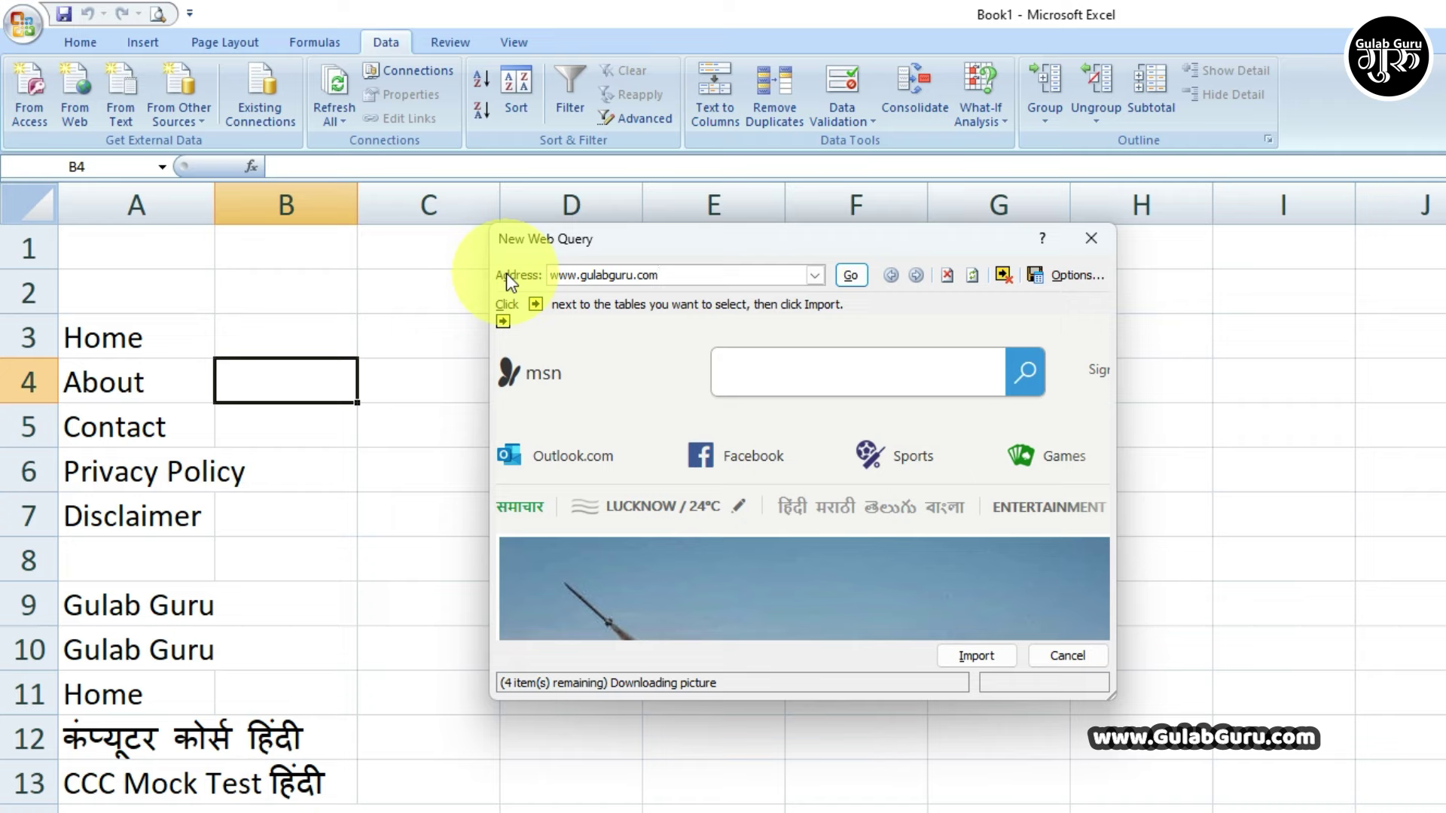
left_click(851, 275)
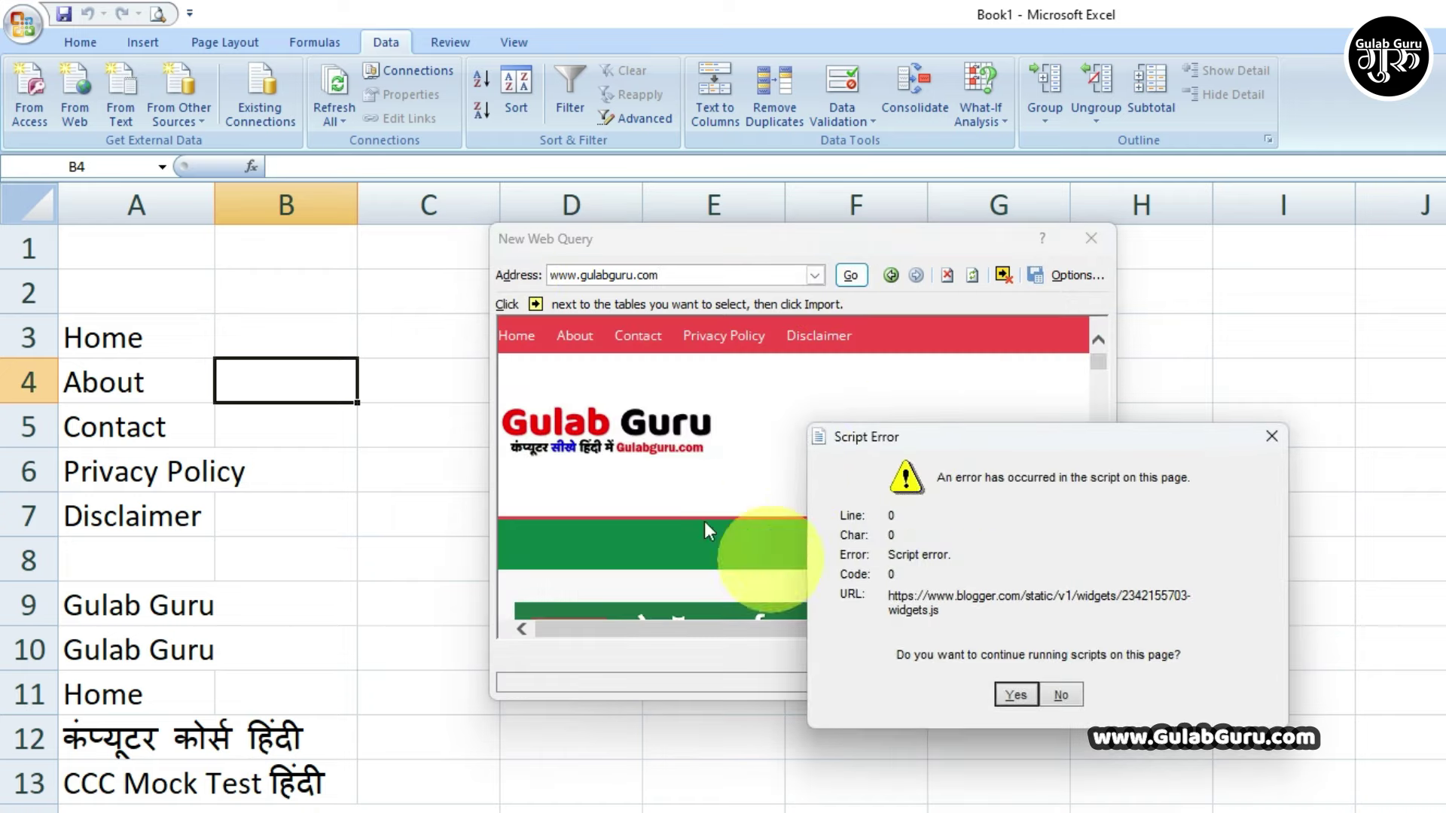
- Get past the script errors, scroll the site preview, and close the query without importing
left_click(1271, 435)
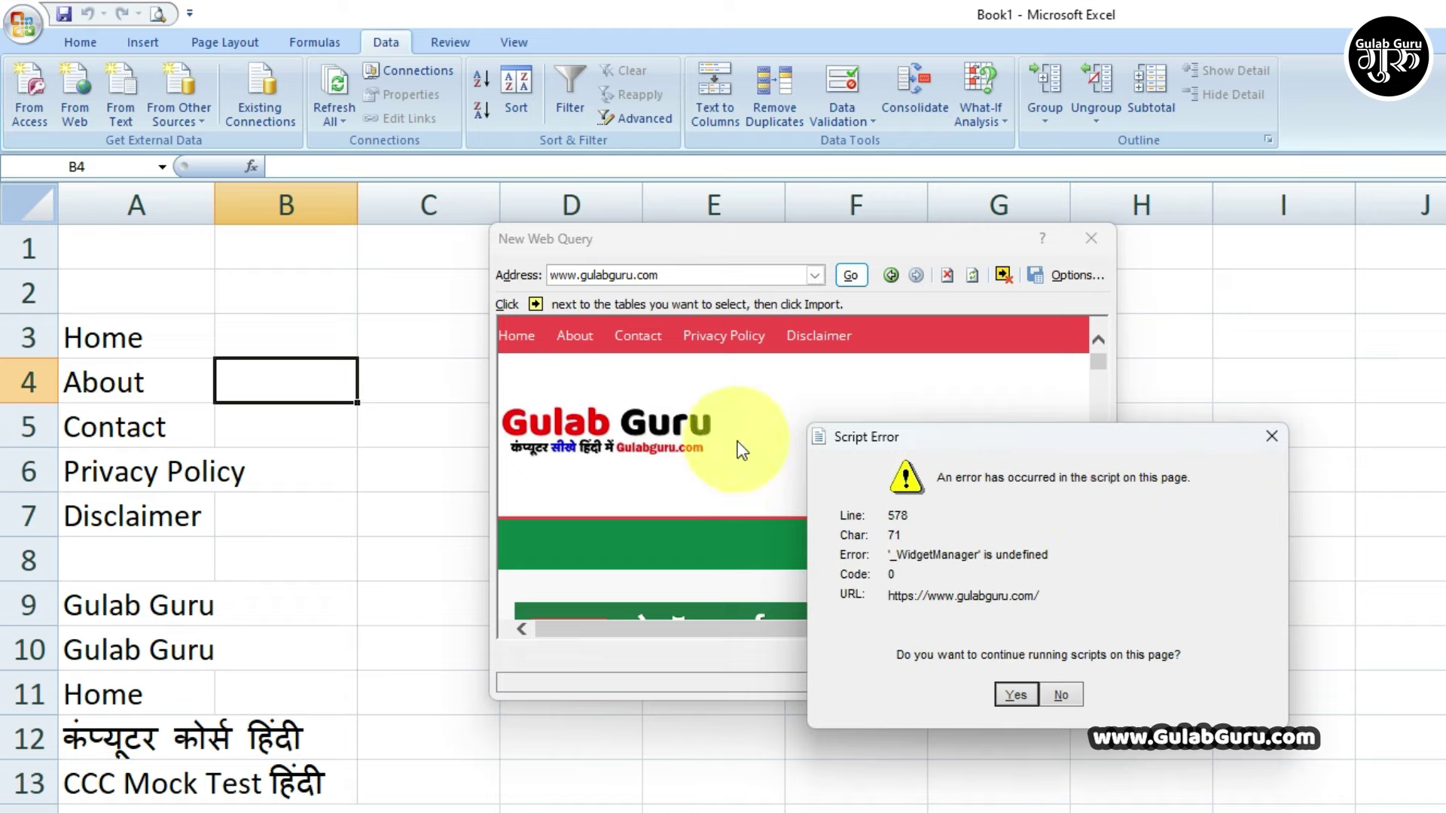
left_click(1271, 435)
left_click(1014, 693)
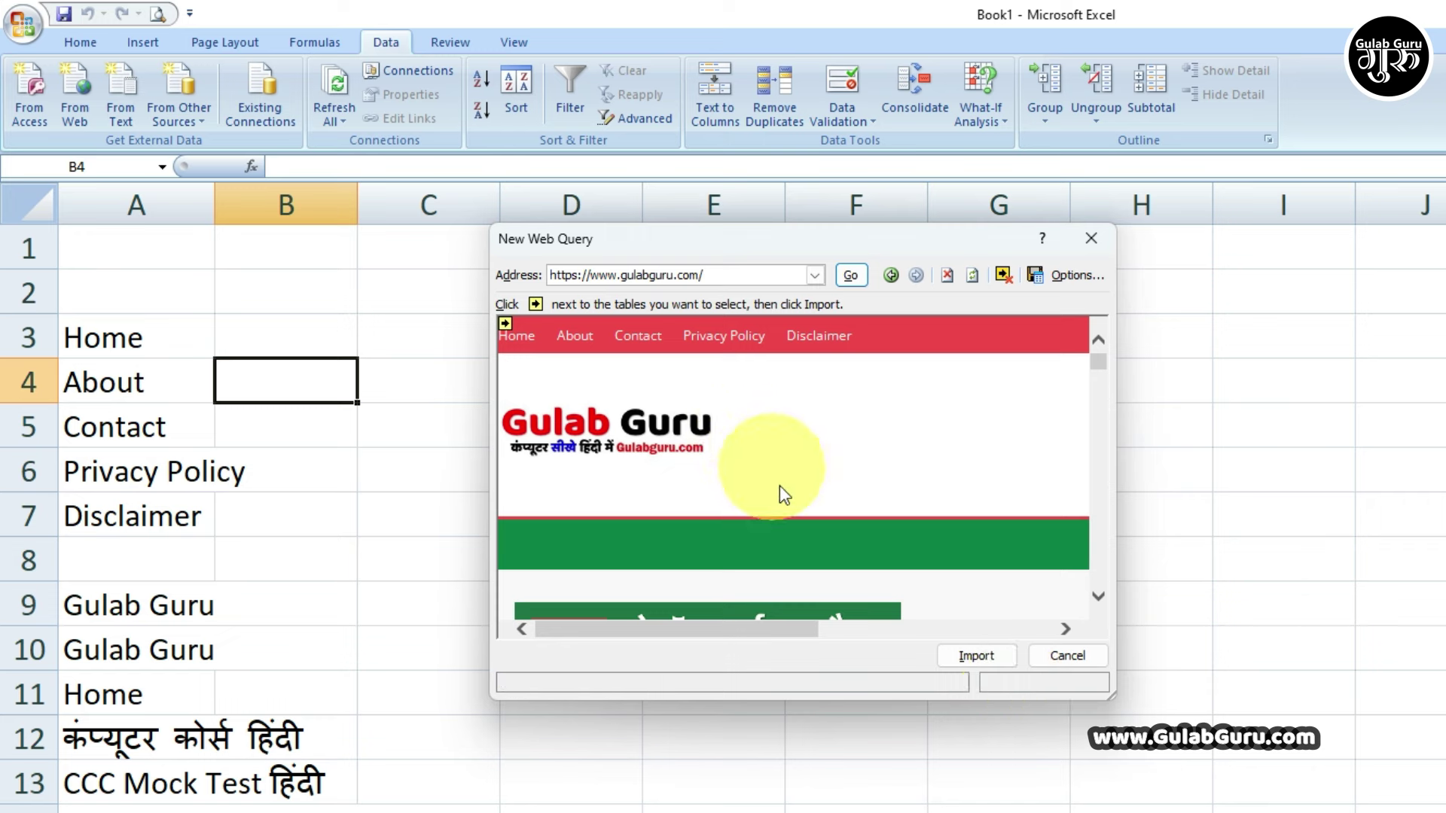
scroll(773, 468, "down", 5)
scroll(782, 494, "down", 3)
scroll(782, 494, "down", 3)
scroll(782, 494, "down", 2)
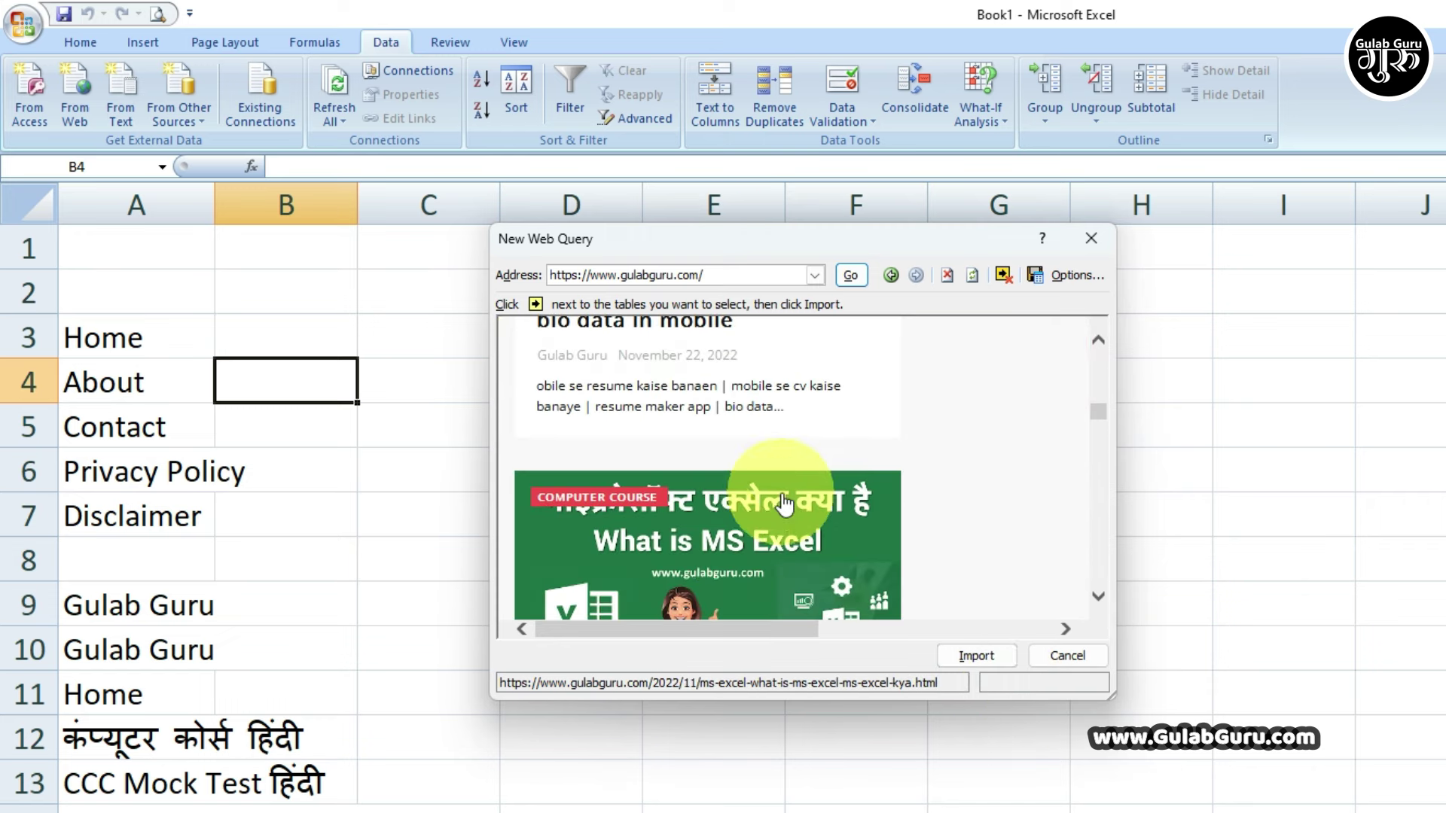
scroll(301, 467, "down", 4)
scroll(731, 371, "up", 2)
scroll(770, 413, "up", 2)
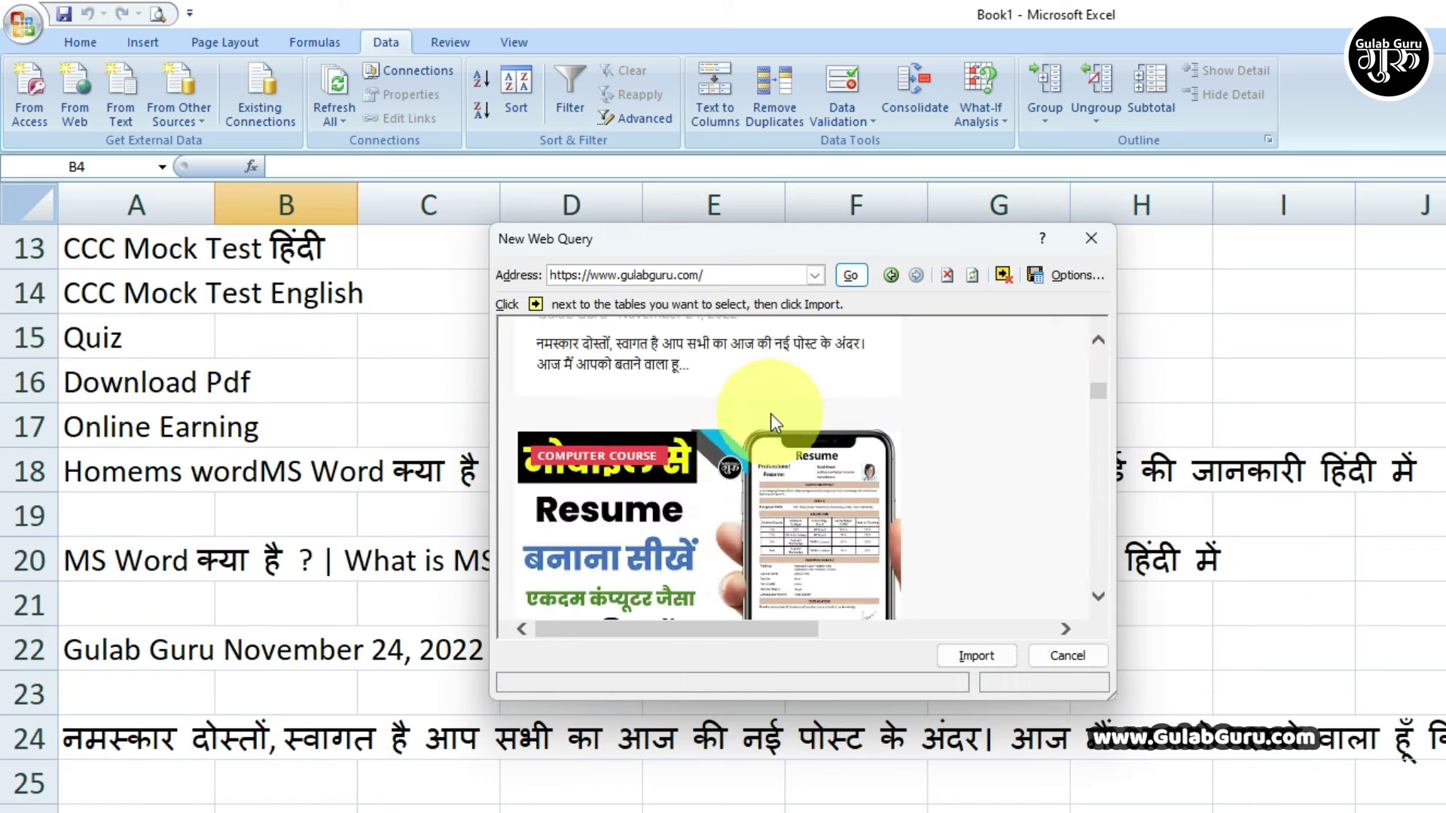
scroll(350, 359, "up", 3)
left_click(1090, 238)
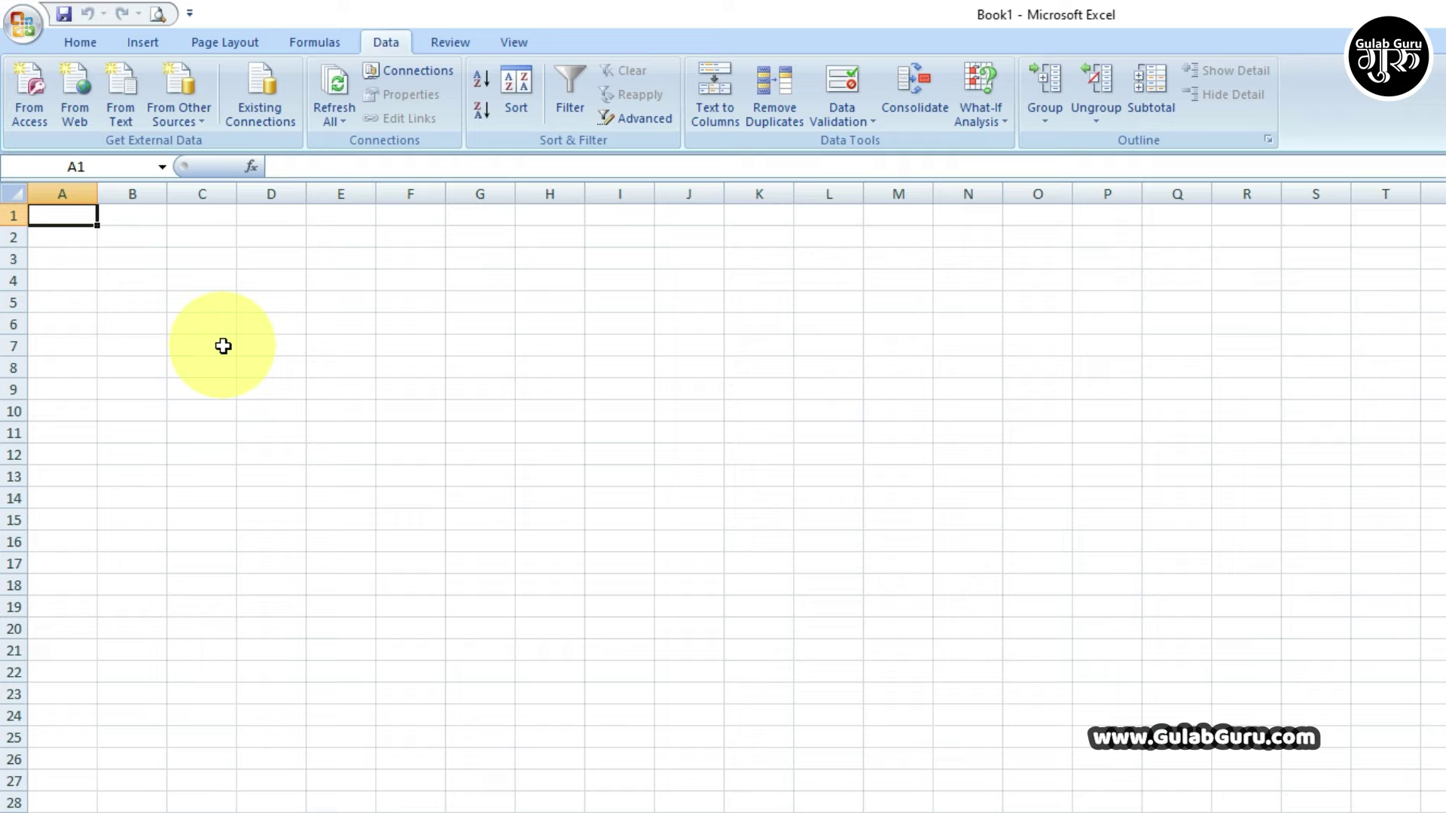
scroll(223, 345, "up", 3)
scroll(223, 346, "up", 3)
scroll(223, 346, "up", 1)
scroll(223, 346, "up", 2)
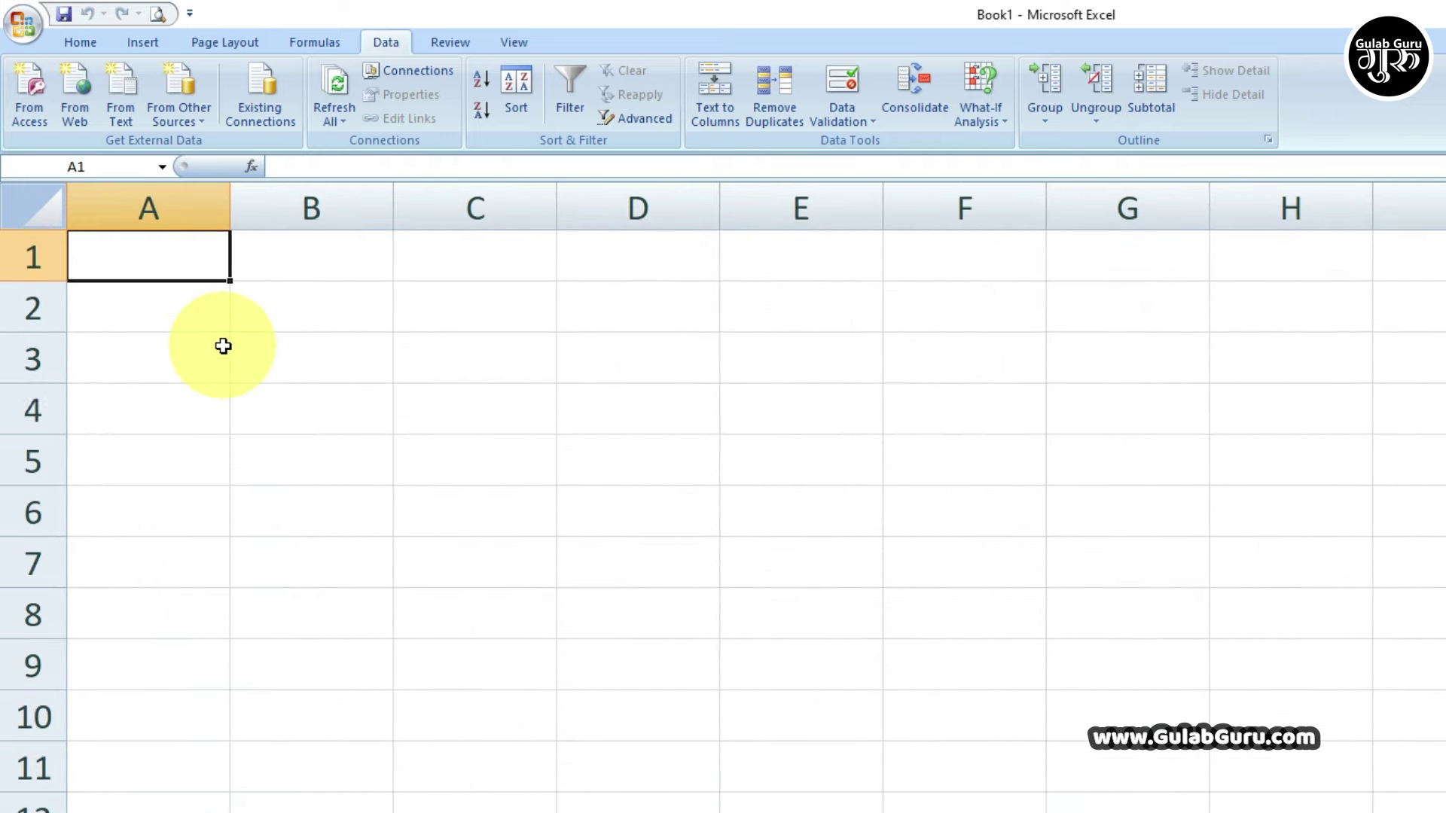
scroll(223, 346, "up", 1)
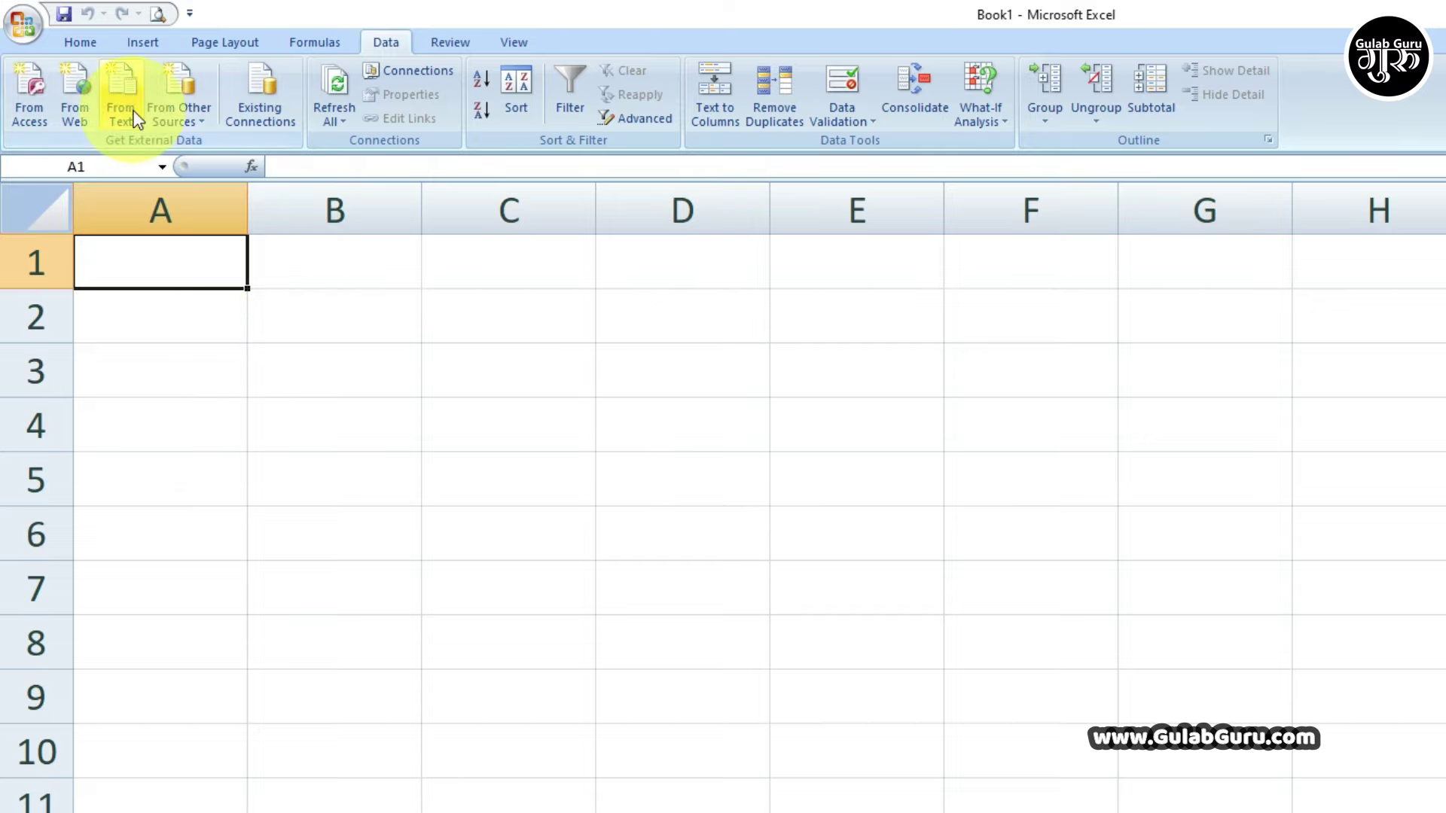
left_click(320, 314)
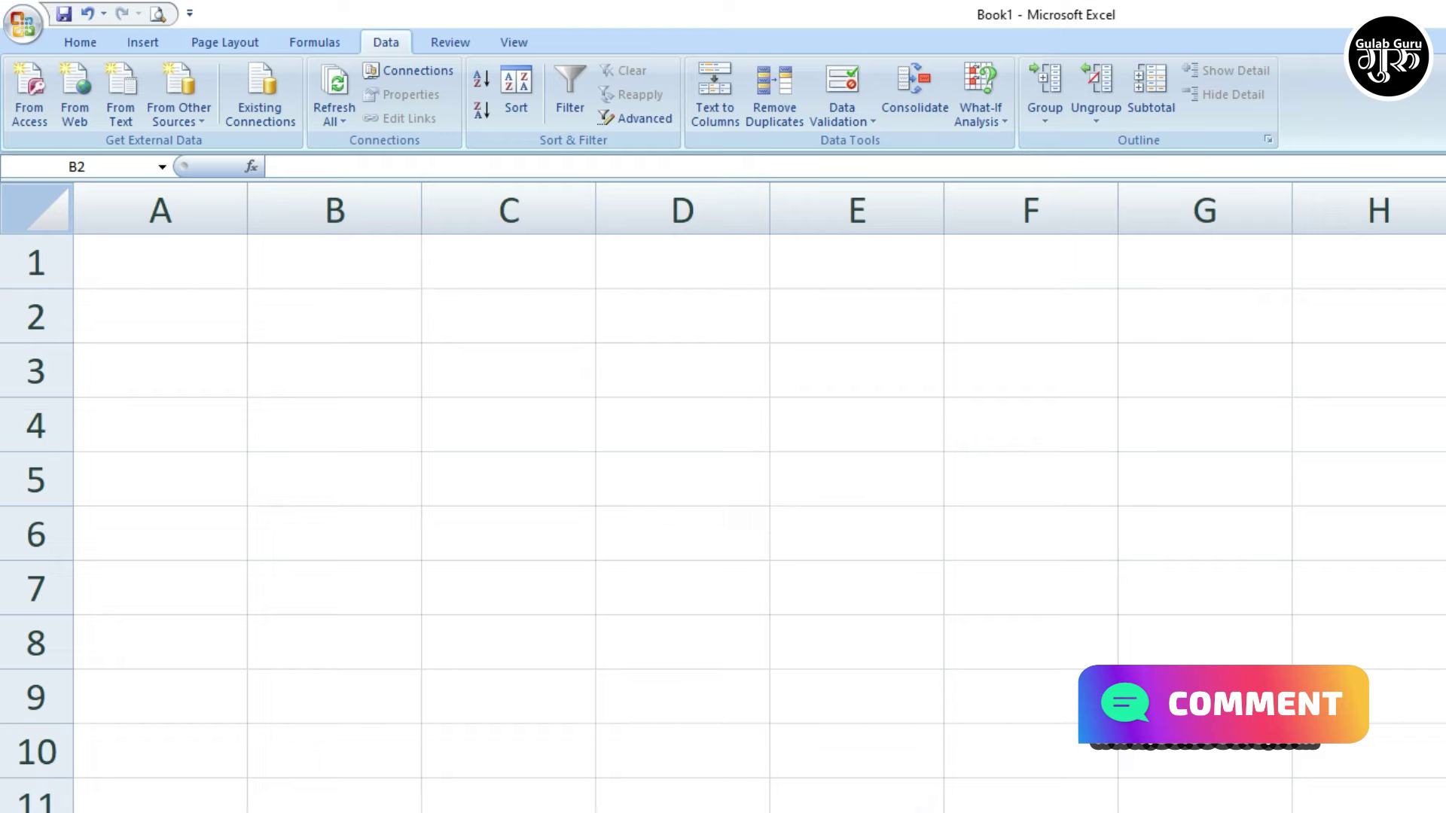
- Launch Notepad from the Run prompt and move its window beside the sheet
key("super+r")
type("n")
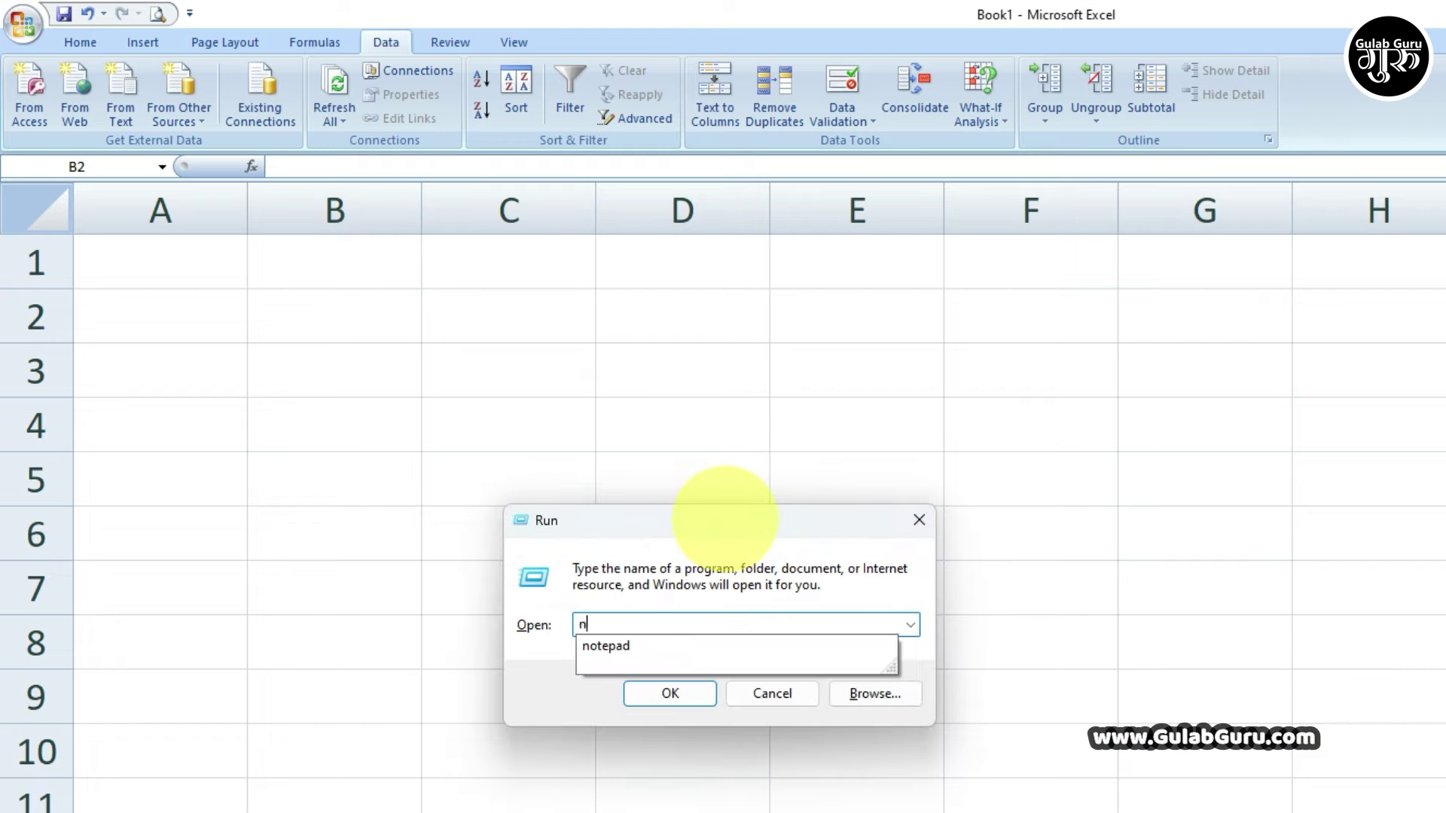
key("Down")
key("Return")
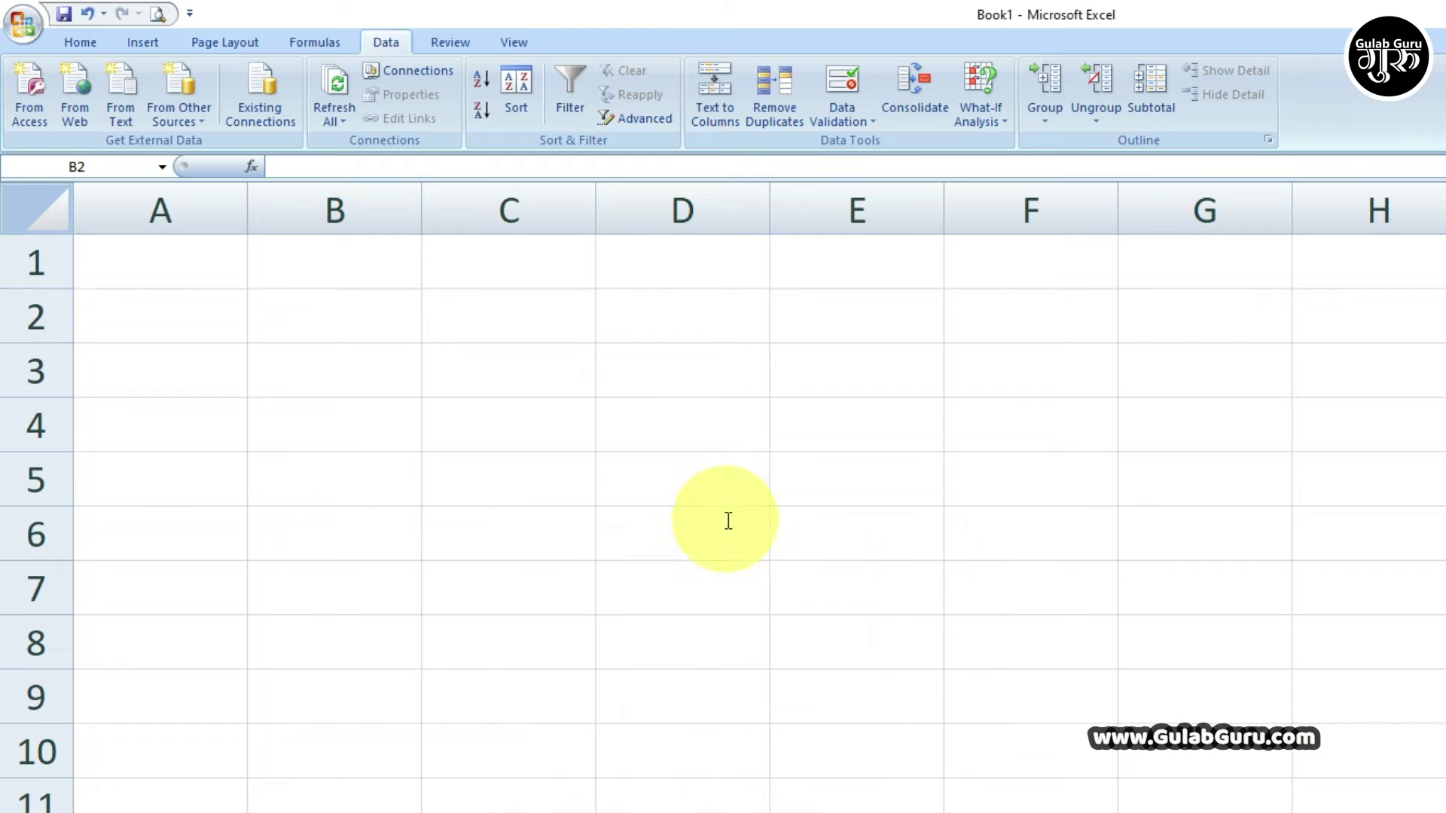
left_click_drag(1017, 198, 511, 169)
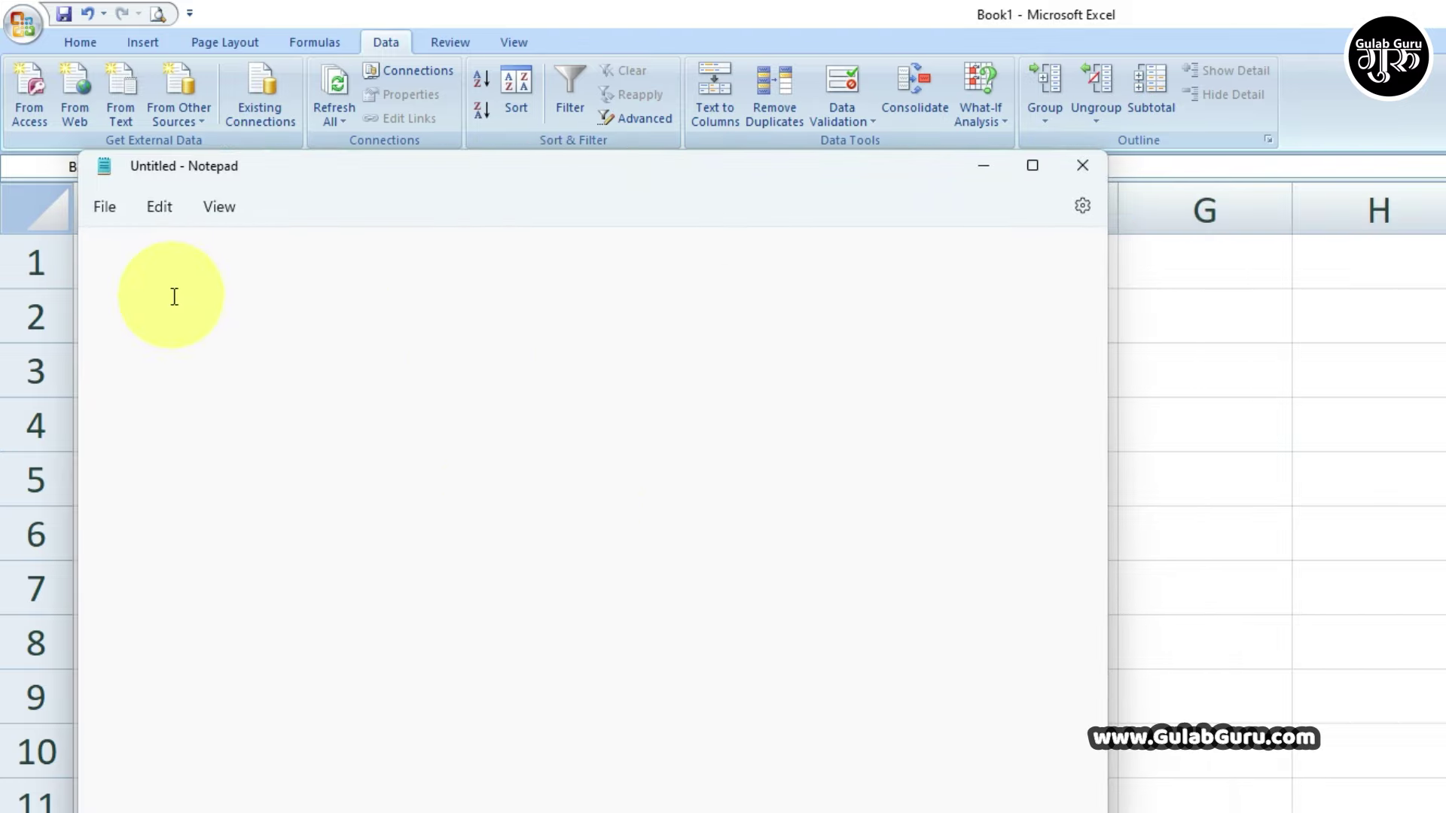
- Type the tab-separated Name/Slary list (Gulab 2400 through Rahul 4200) and bring up Save As
type("Name\tSlary")
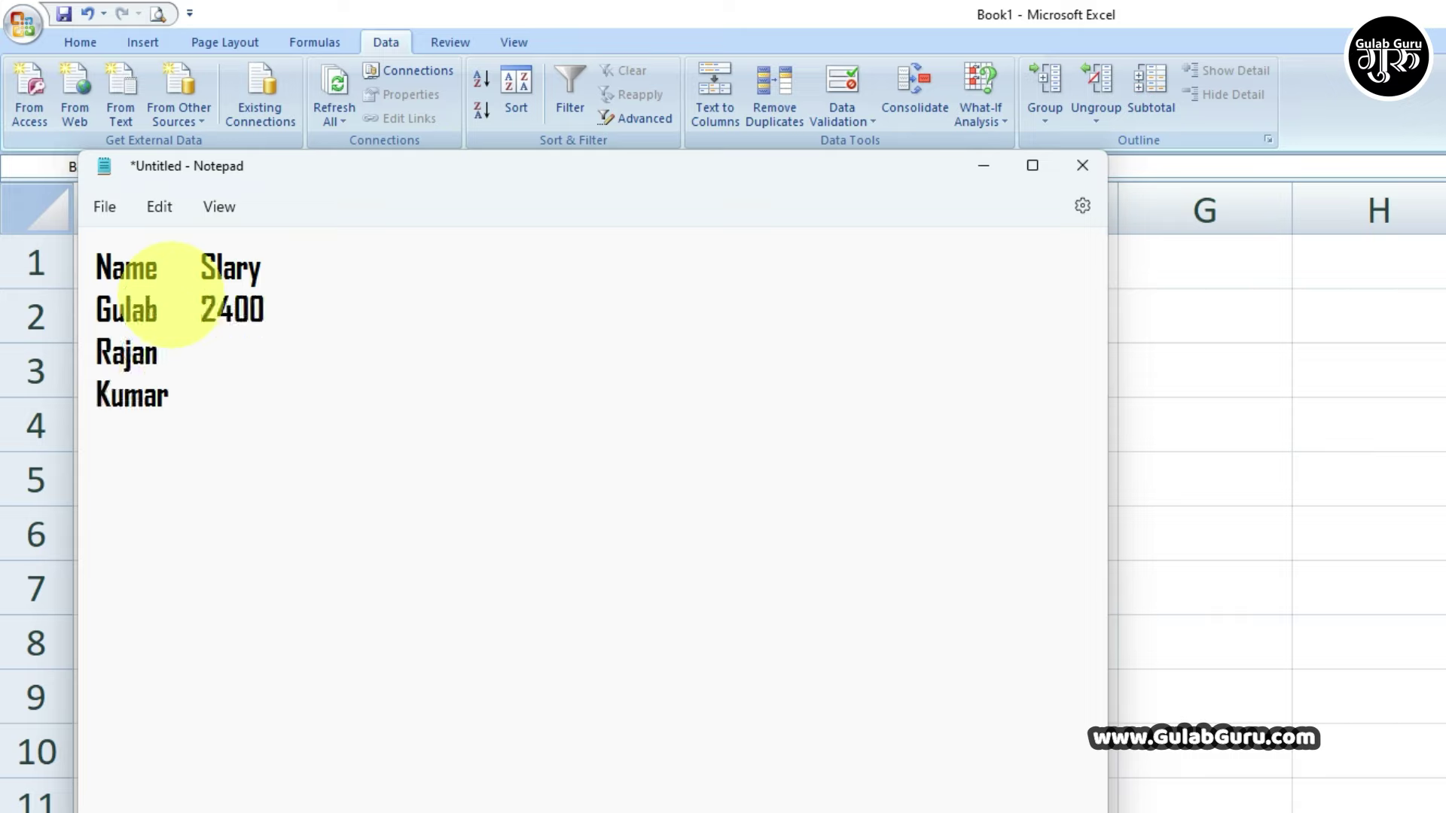
type(" Gulab\t2400 Rajan\t3200 Kumar\t2500 Rajoo\t1200 Sonali\t2600")
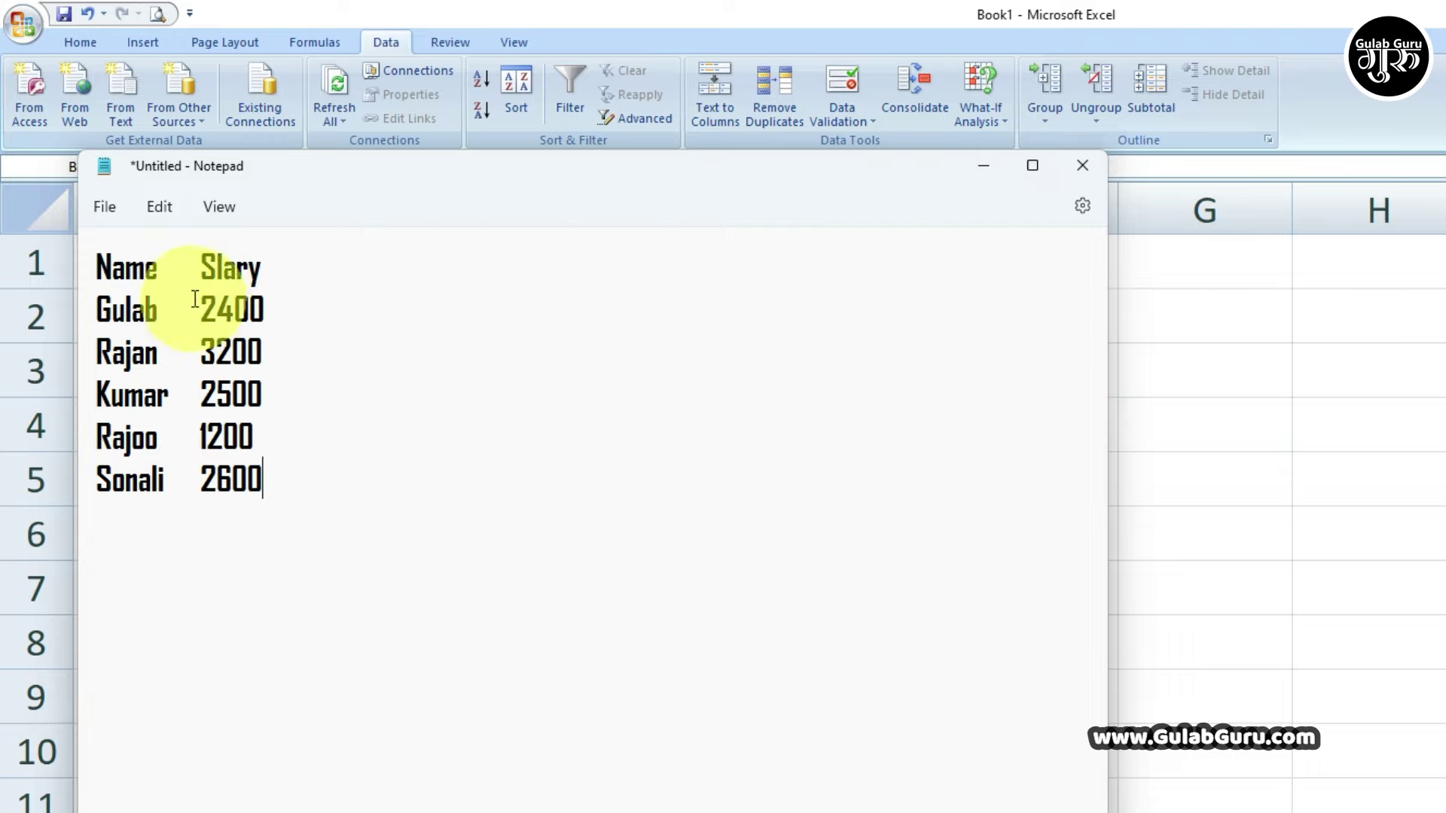
left_click(166, 270)
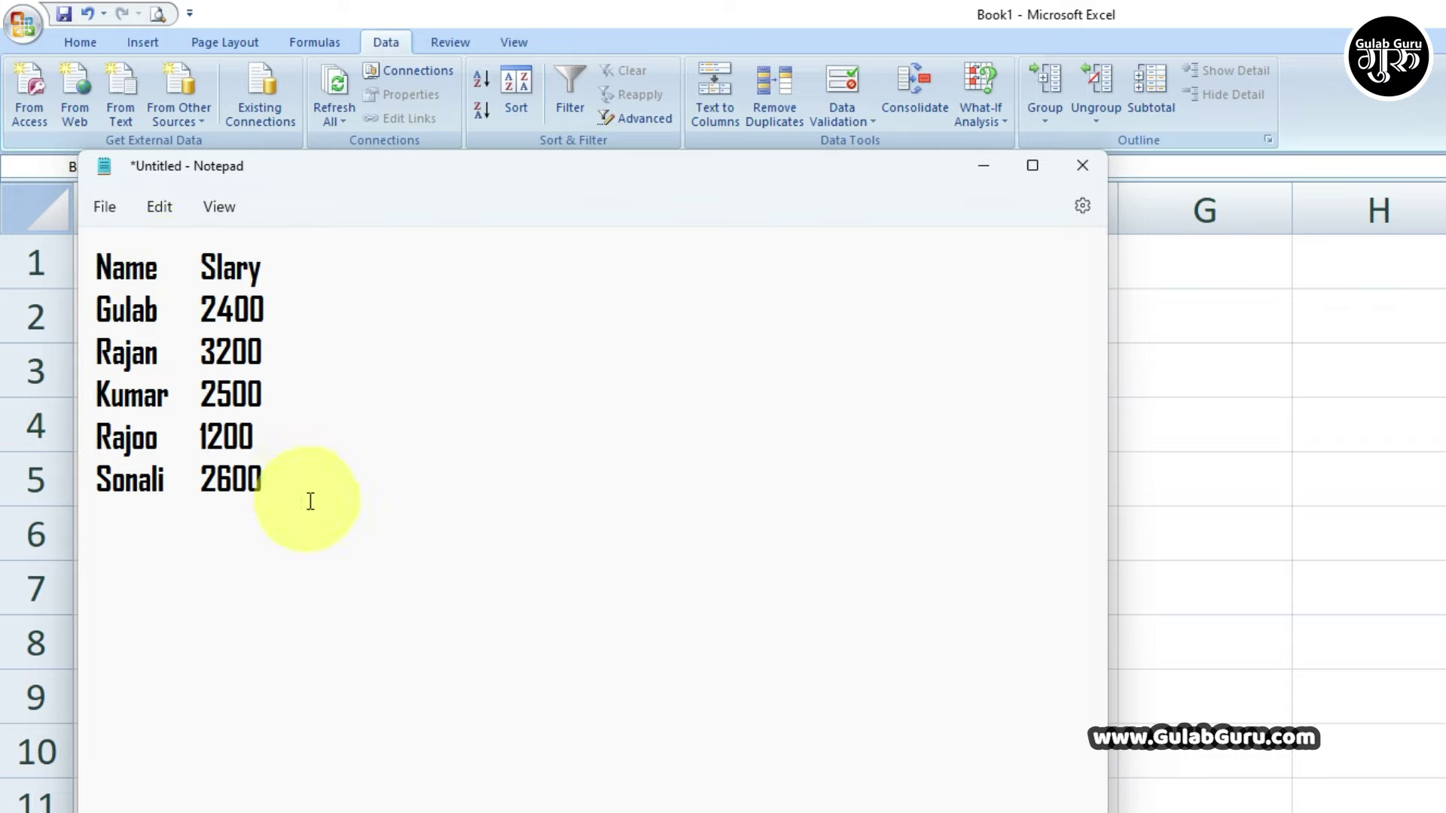
left_click(268, 485)
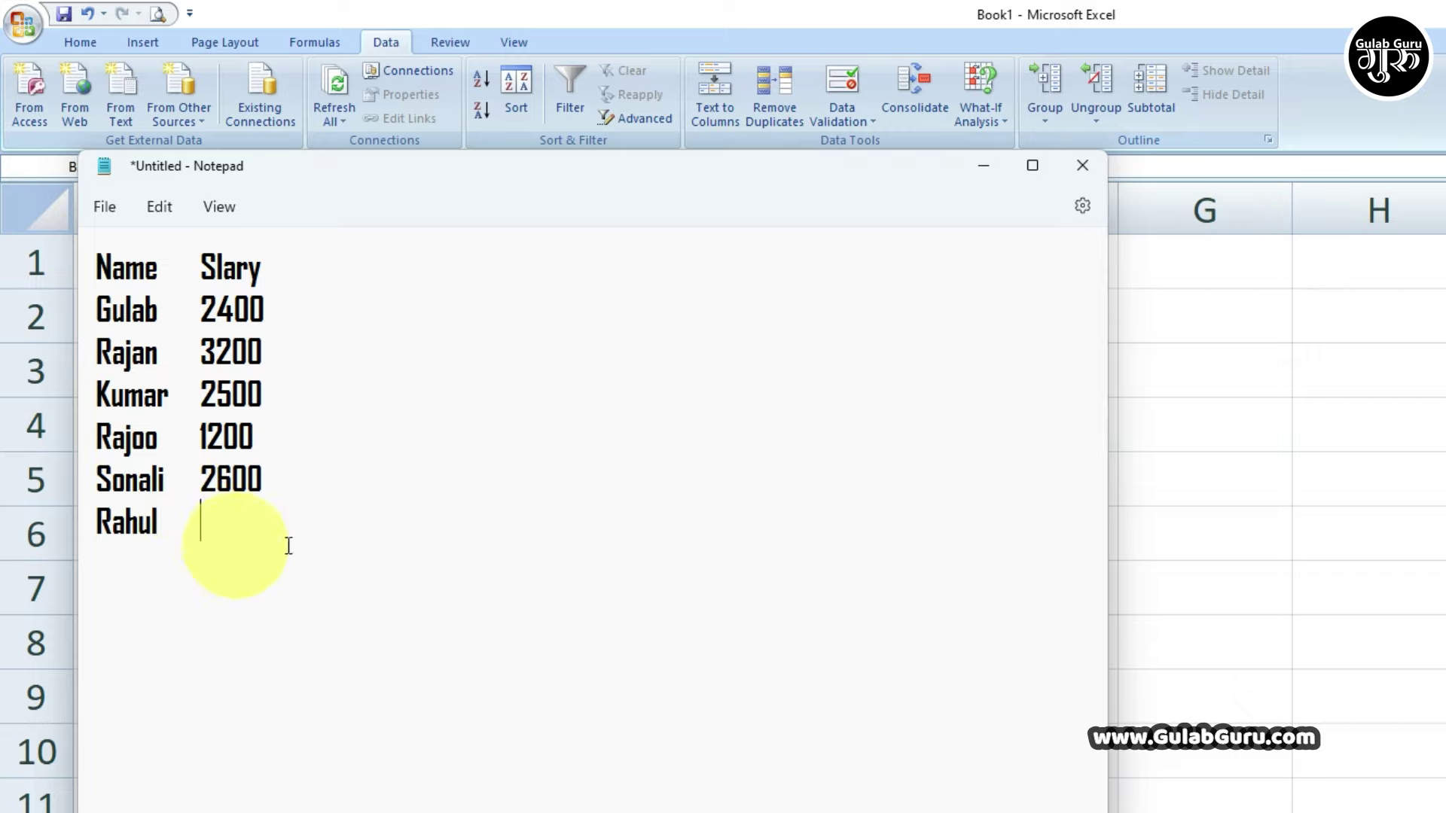
type("Rahul")
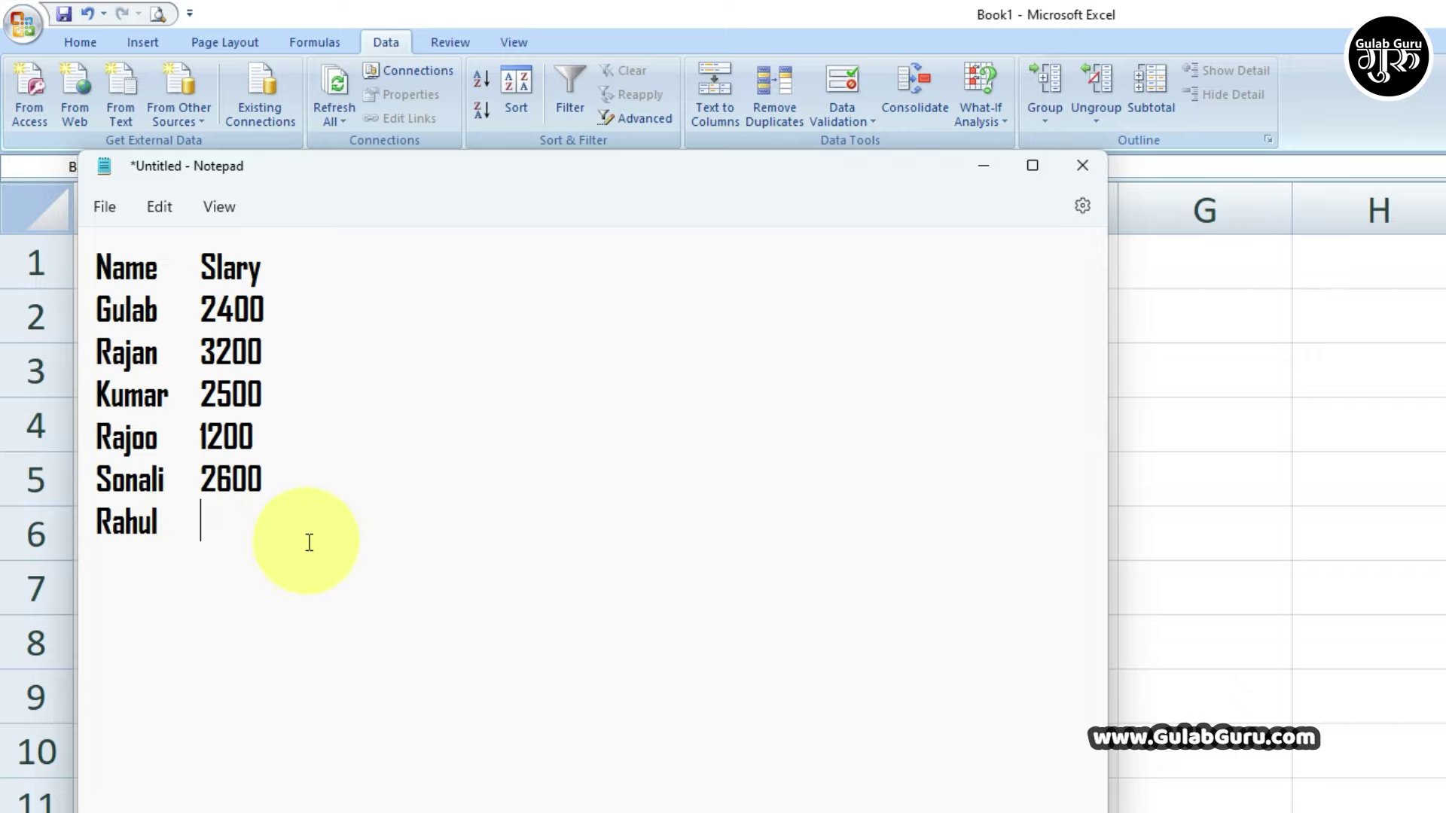
key("Tab")
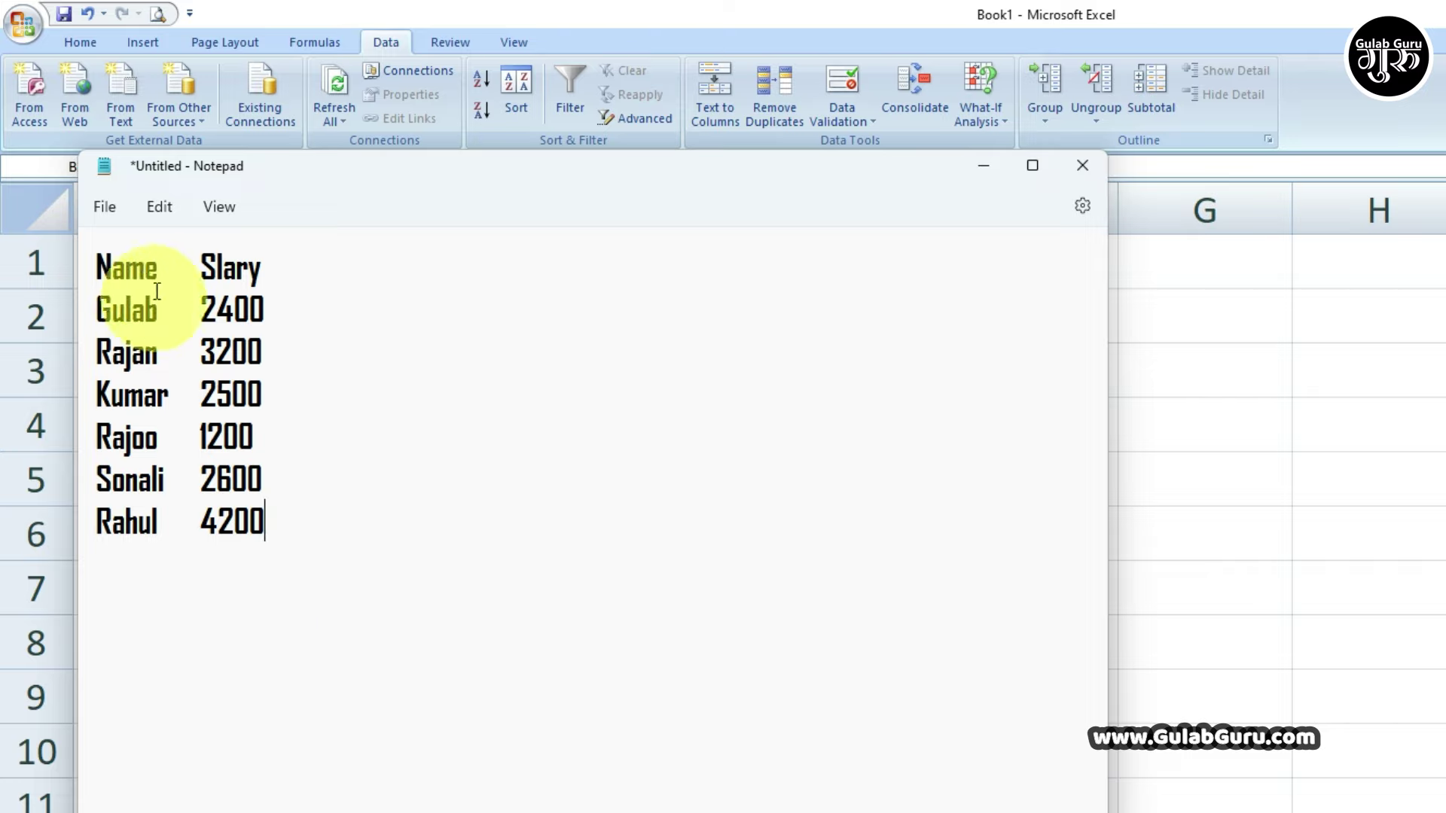
left_click(104, 213)
left_click(117, 349)
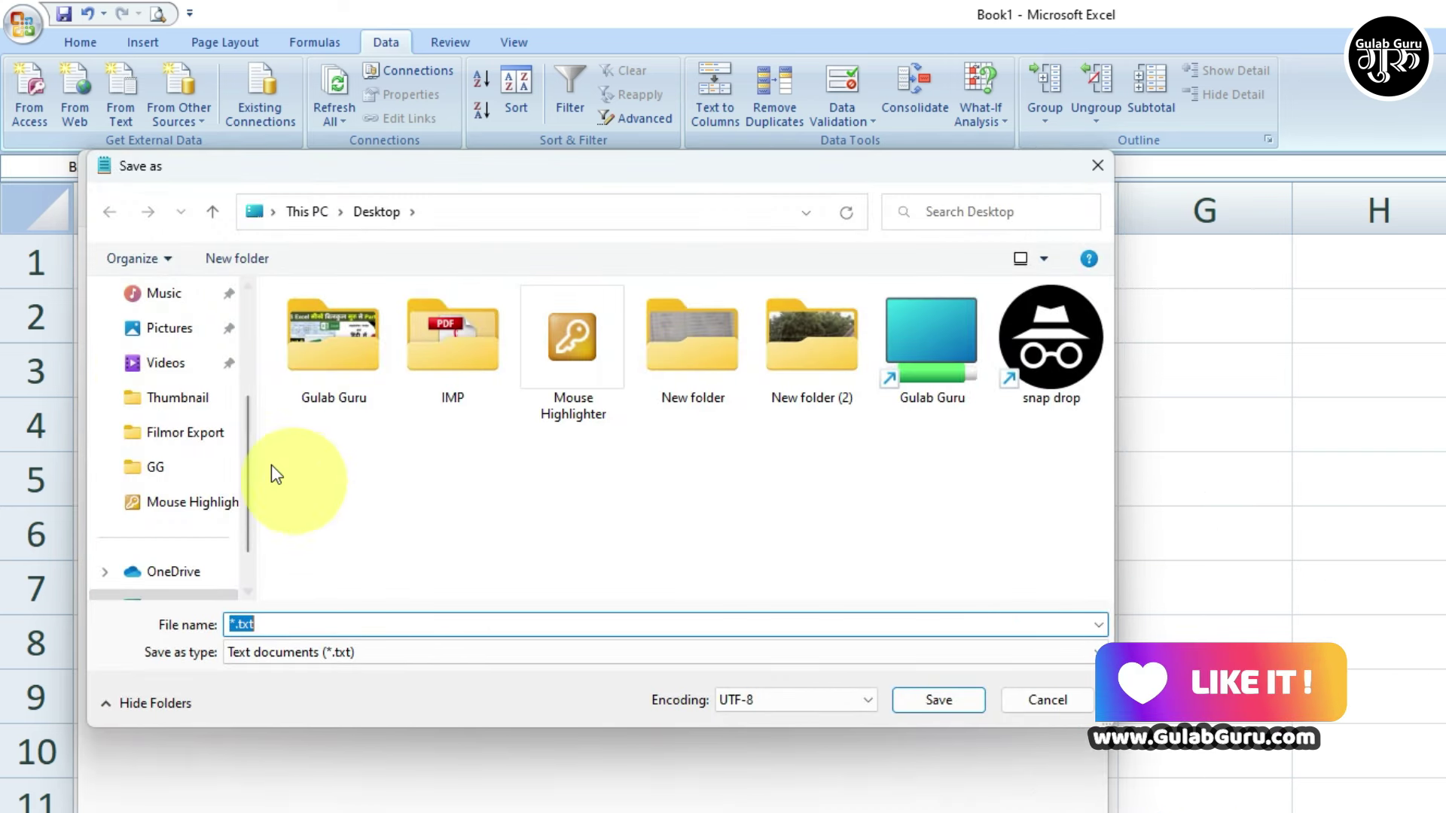
- Save the list as 'Gulab Note pad' in Documents, then close Notepad
scroll(180, 365, "up", 1)
scroll(181, 376, "up", 4)
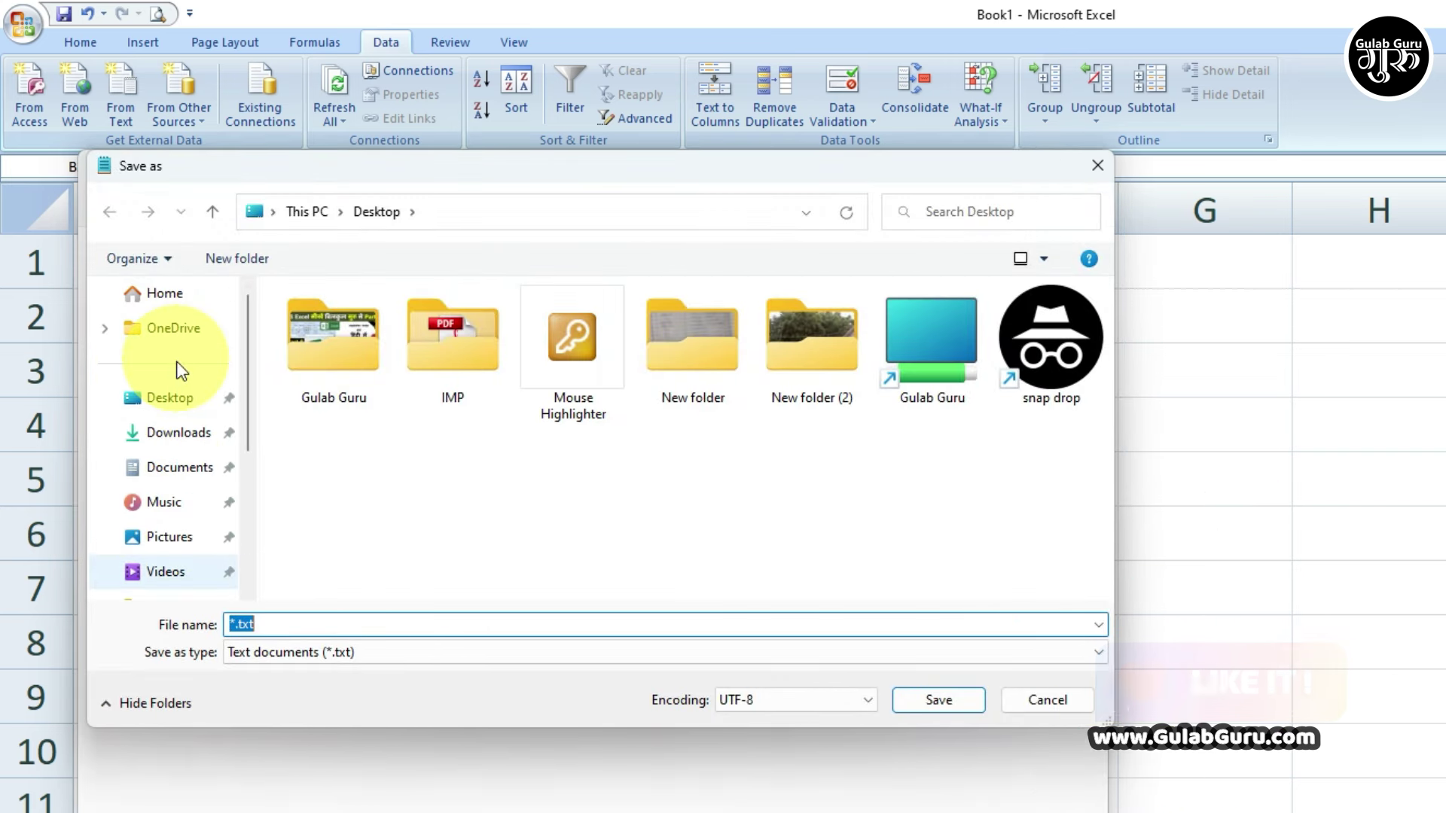
left_click(180, 468)
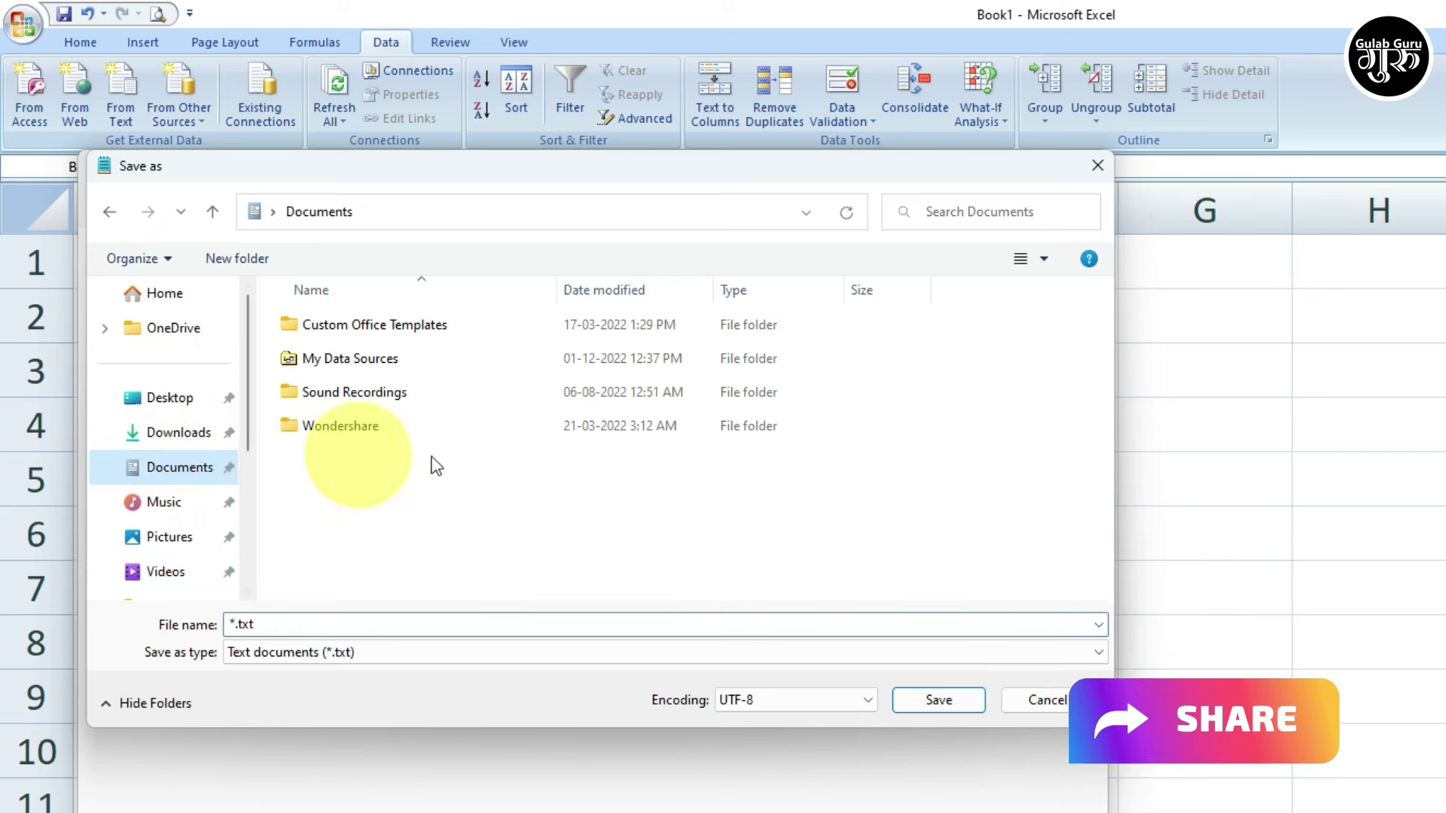
double_click(293, 624)
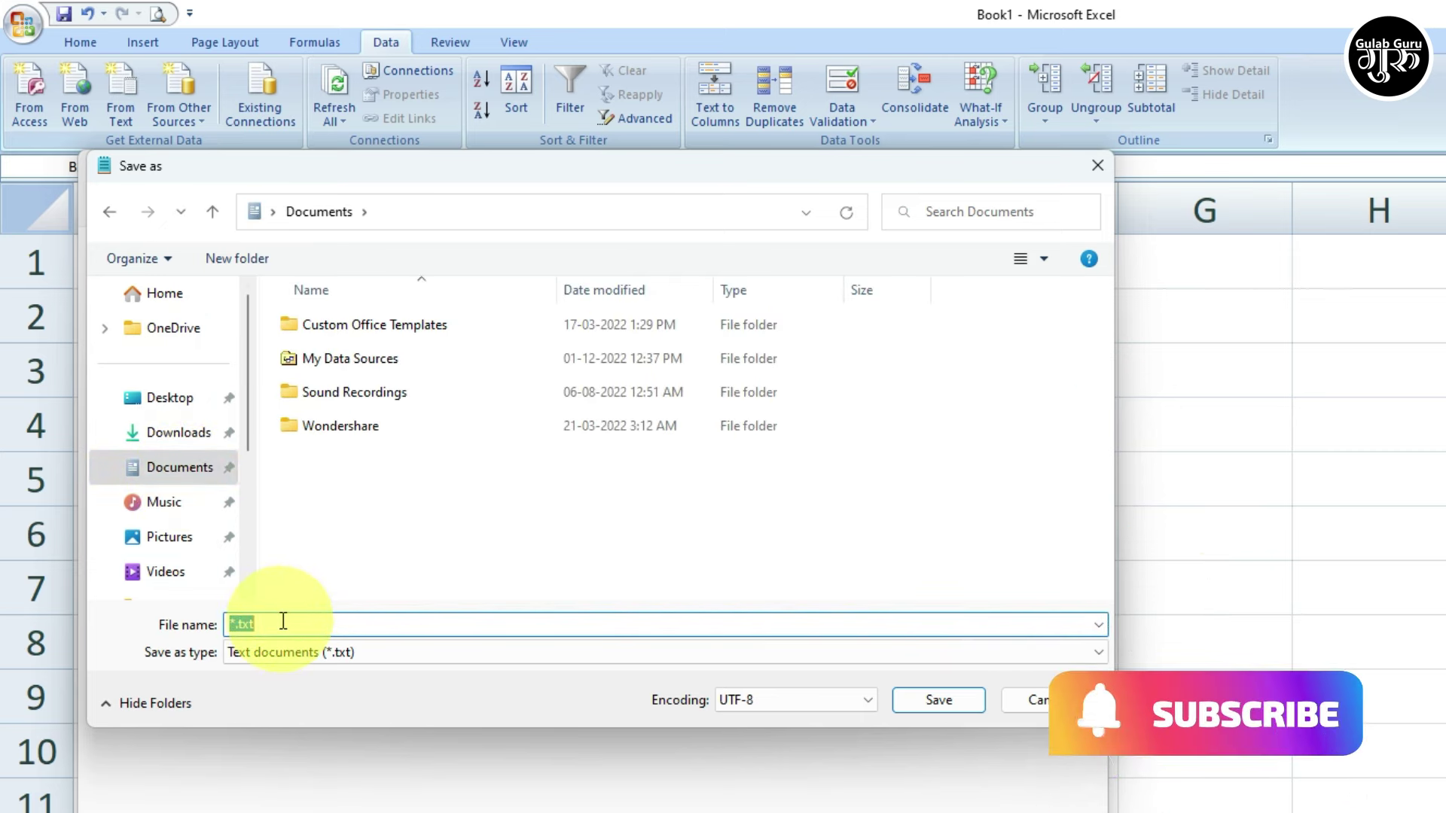
type("Gulab")
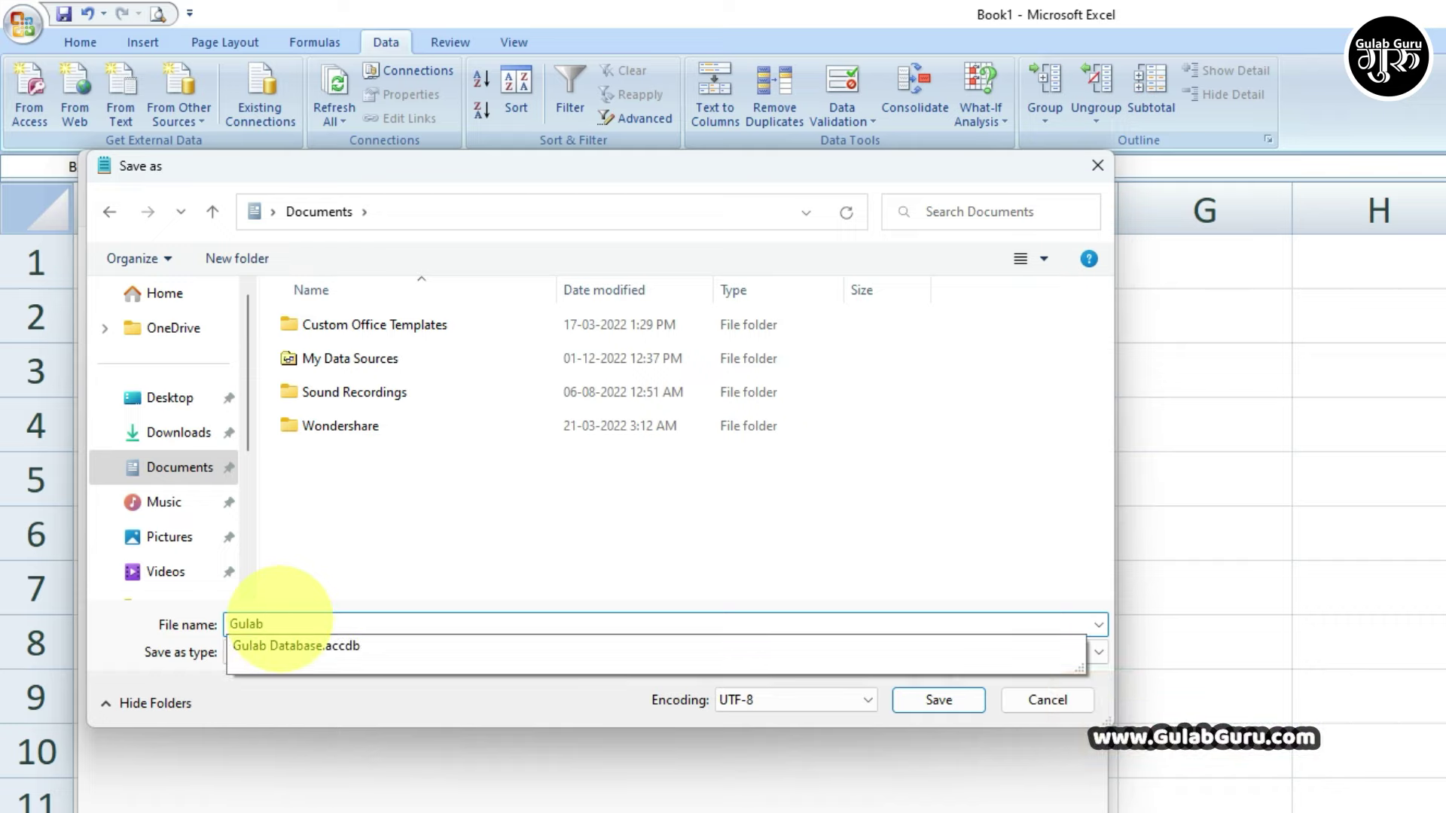
type(" Note pad")
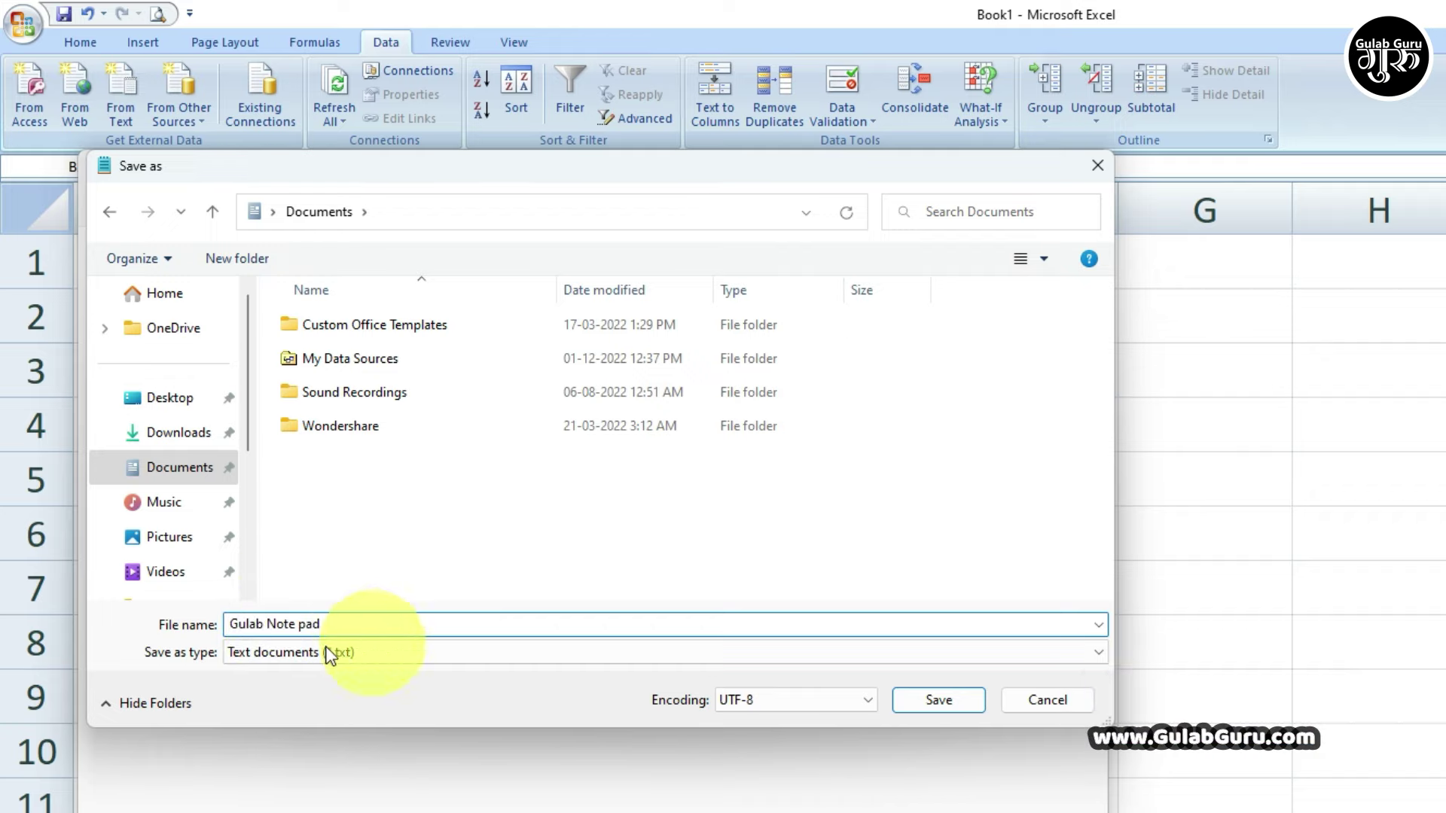
left_click(951, 701)
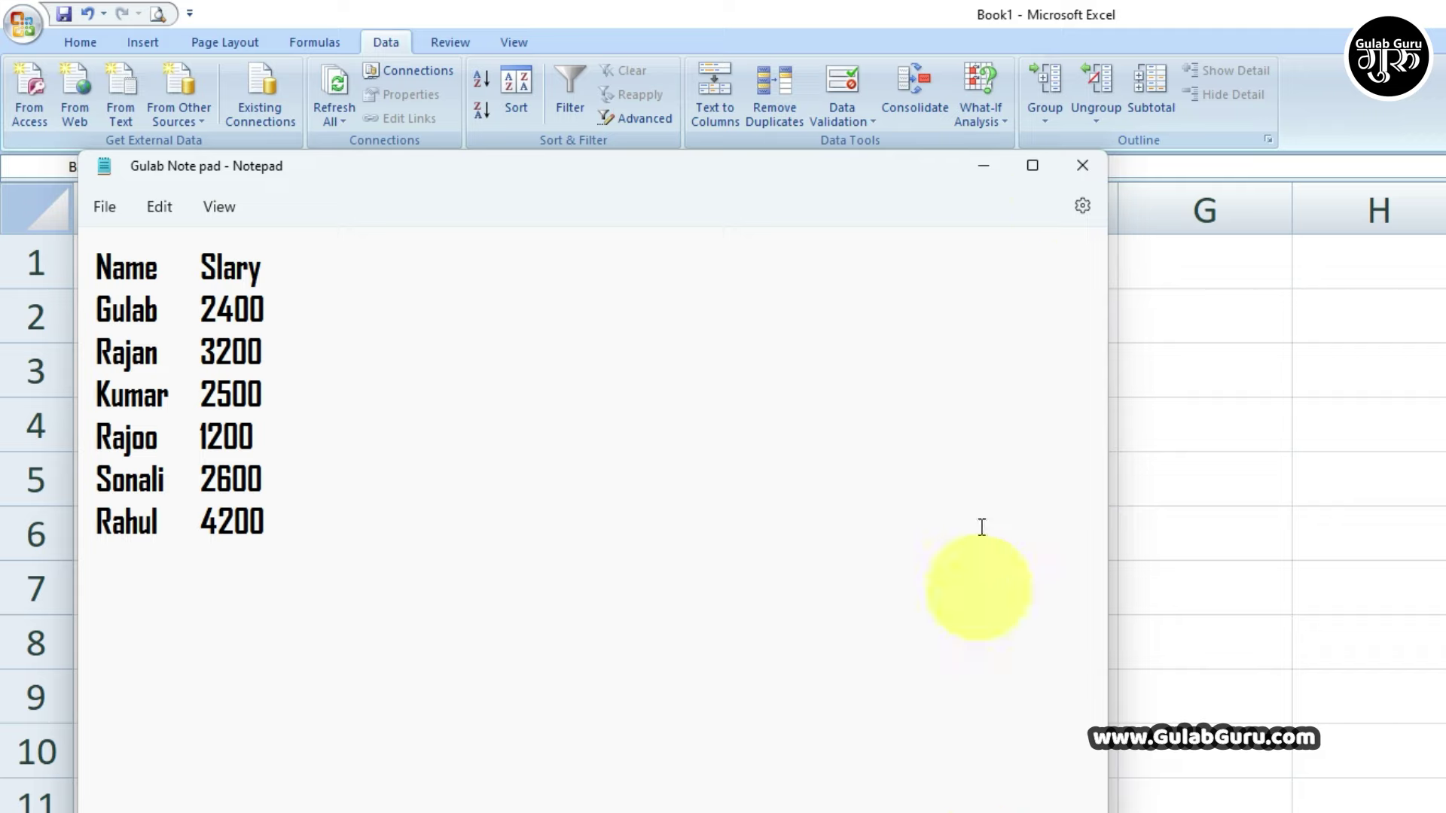
left_click(1082, 161)
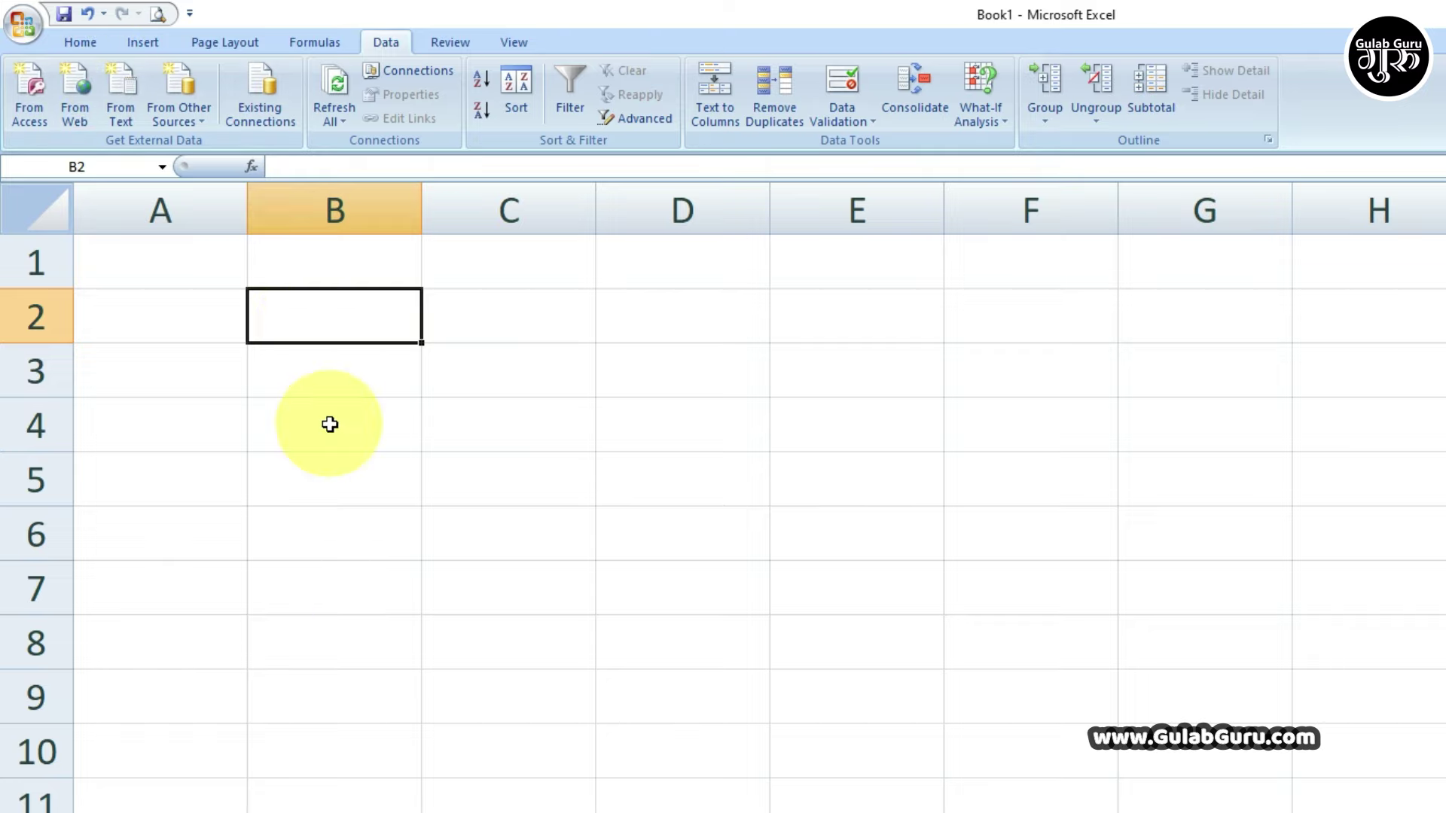
- With B4 selected, import 'Gulab Note pad' from Documents using Data > From Text
left_click(330, 399)
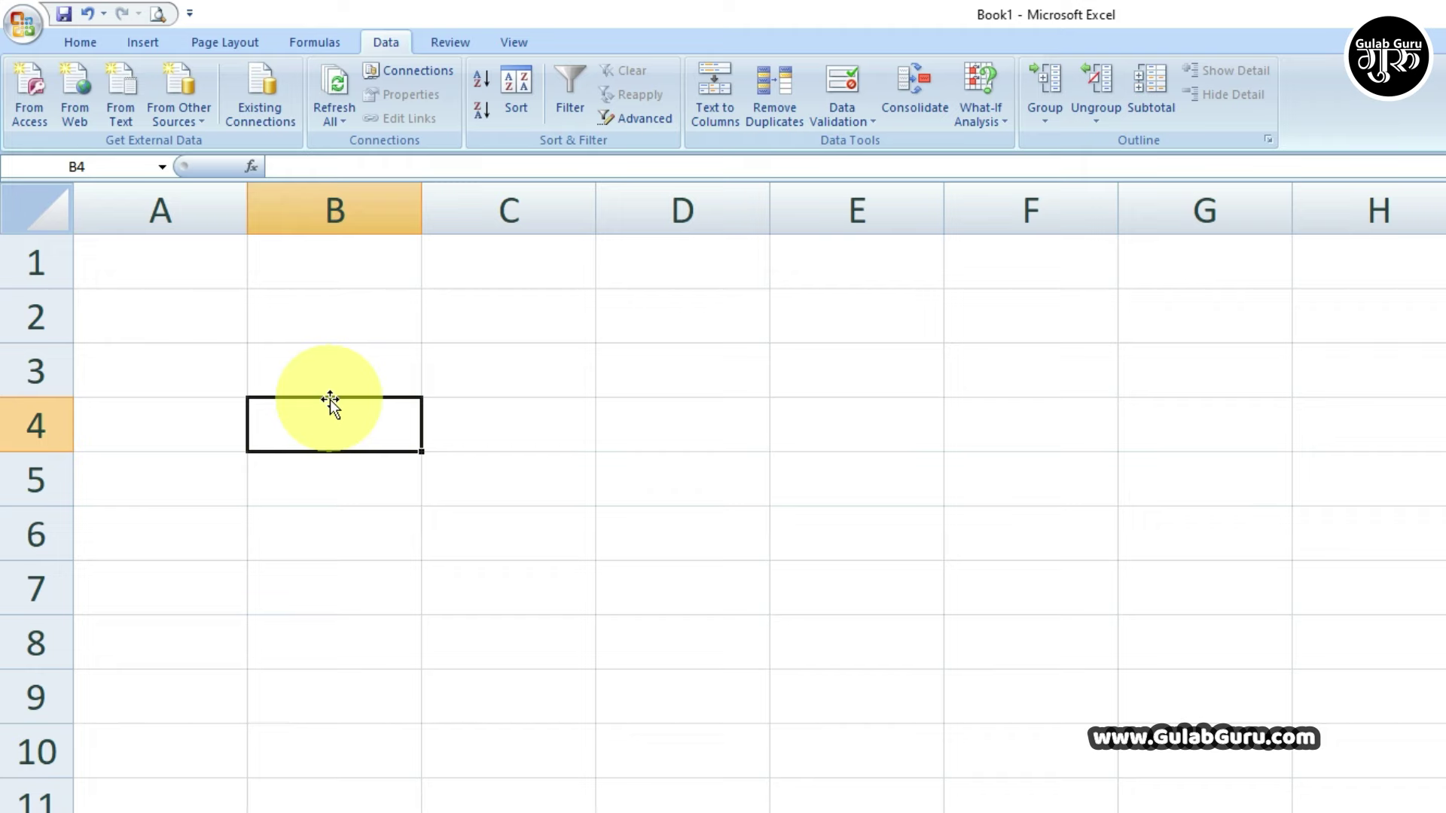
left_click(128, 110)
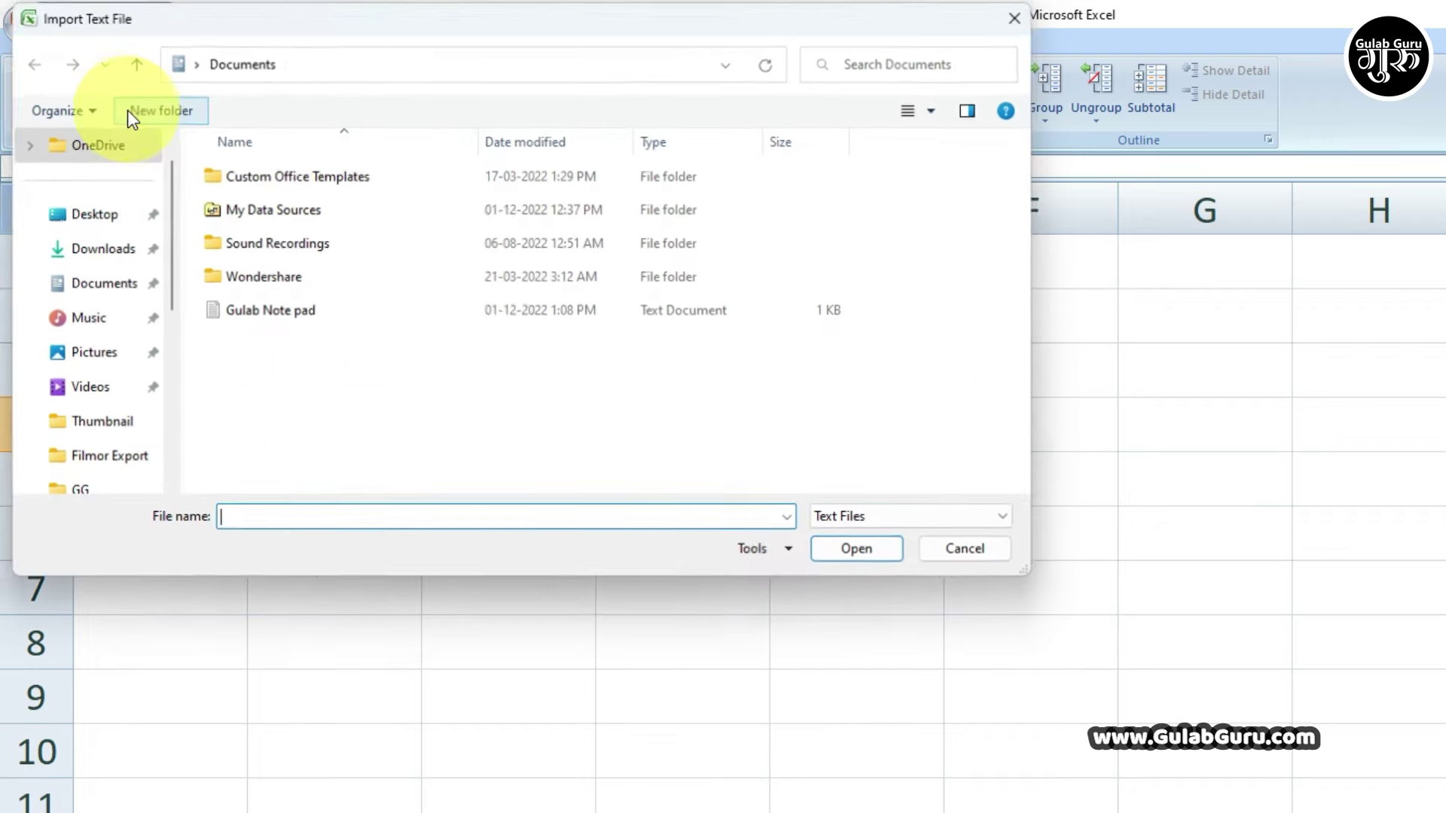
left_click_drag(355, 18, 450, 149)
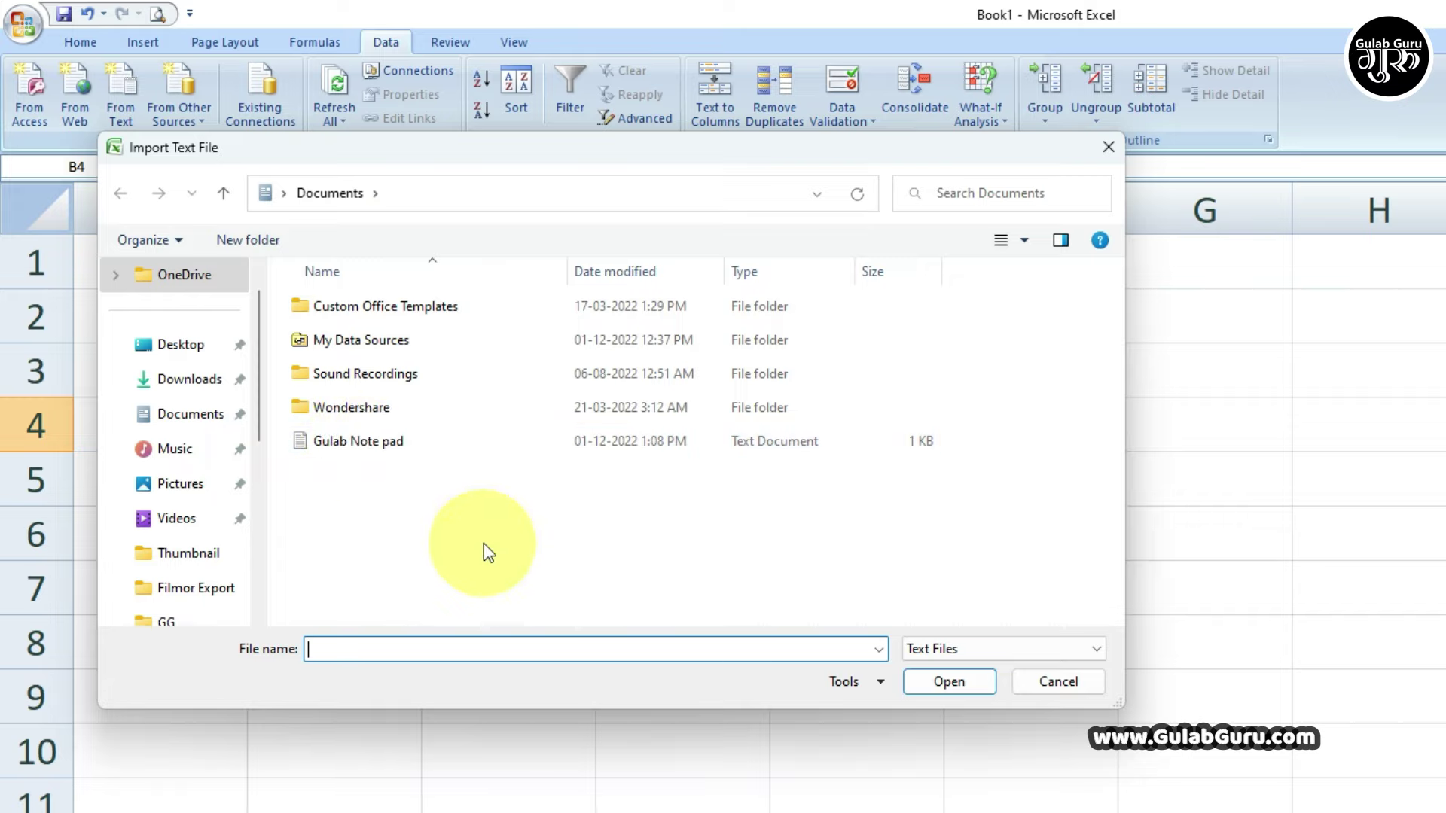
left_click(374, 443)
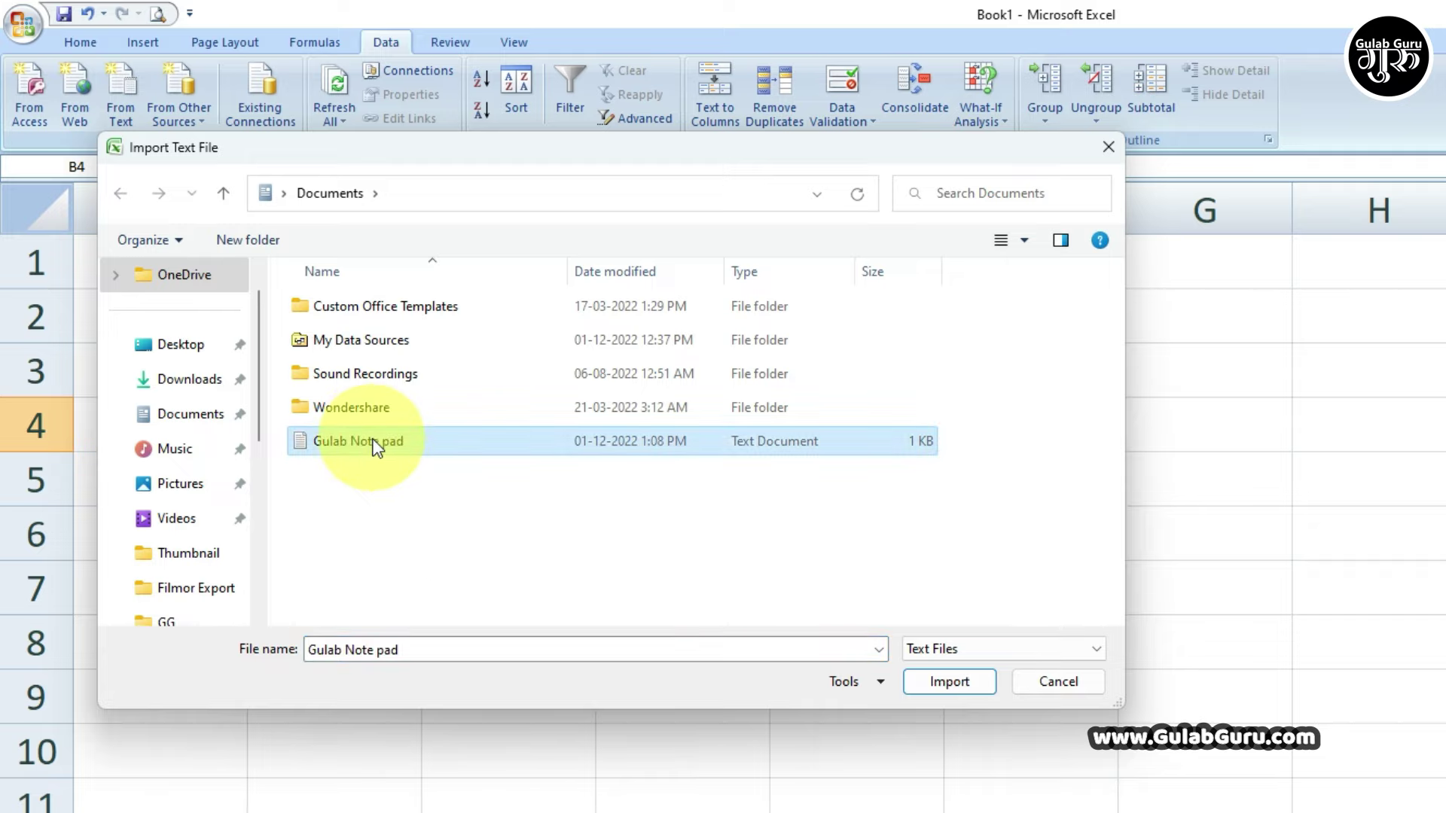
left_click(942, 682)
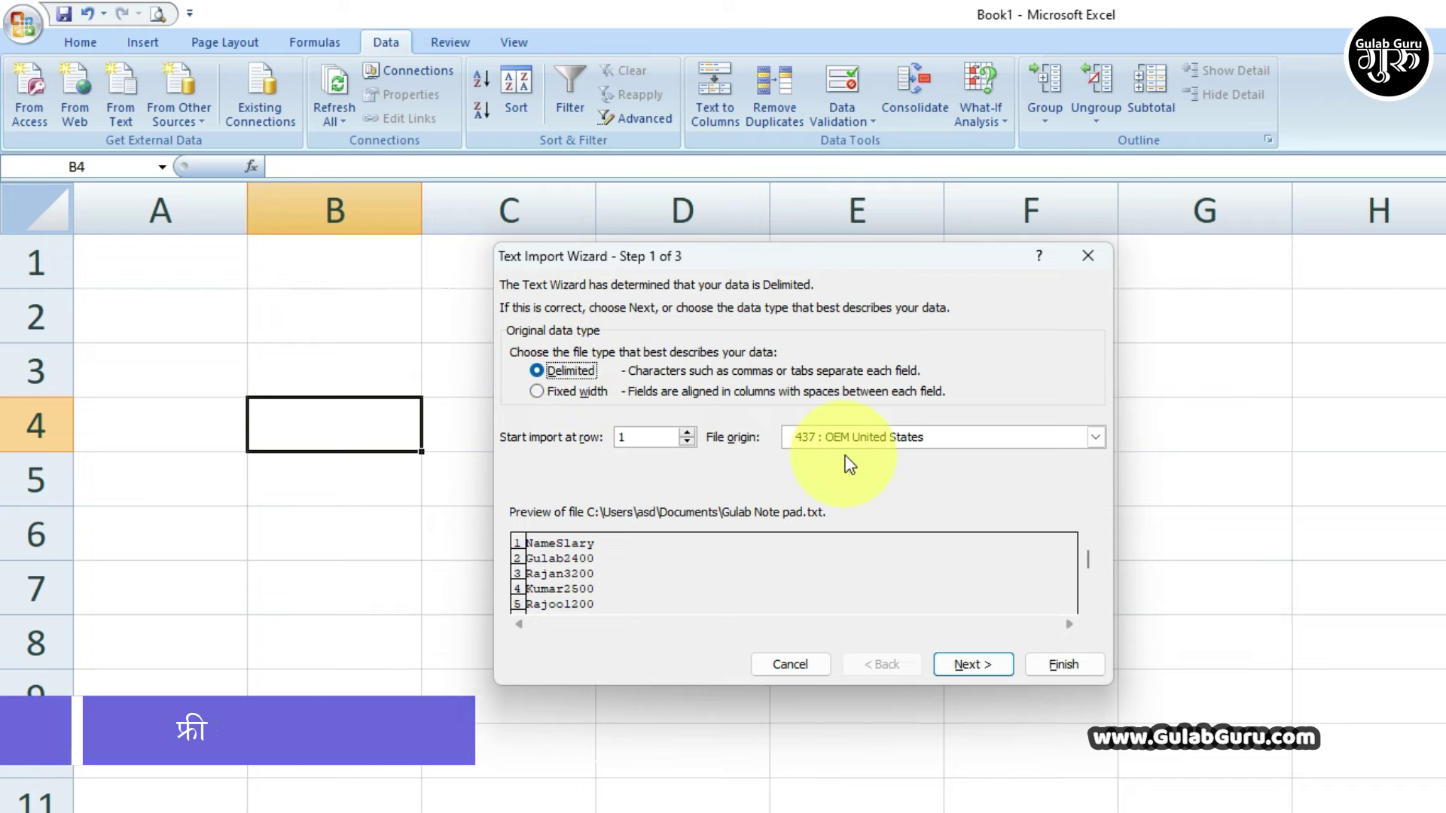
- Finish the Text Import Wizard with Tab delimiter and General format, targeting Sheet3 cell B3
left_click(968, 666)
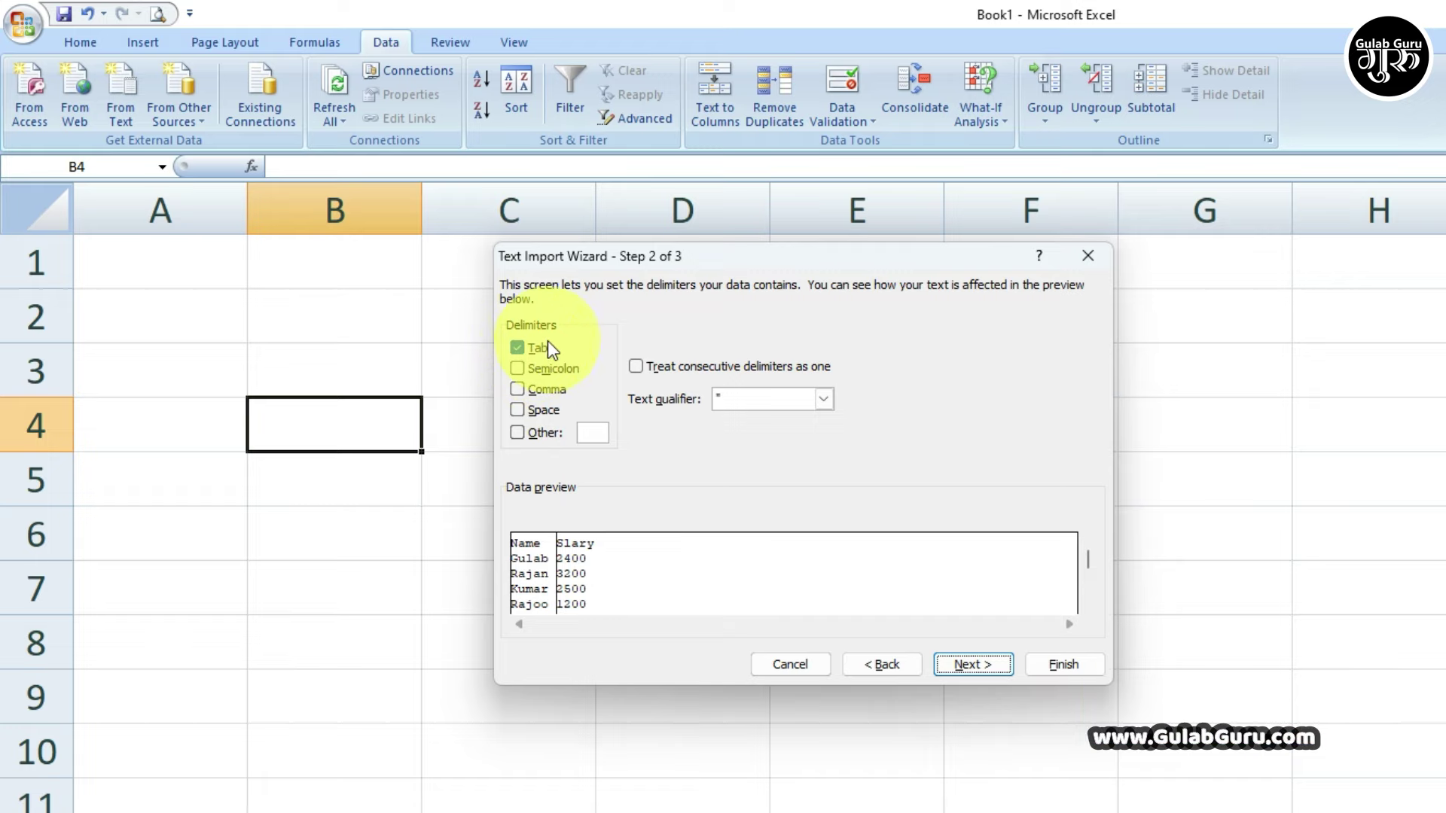
left_click(961, 665)
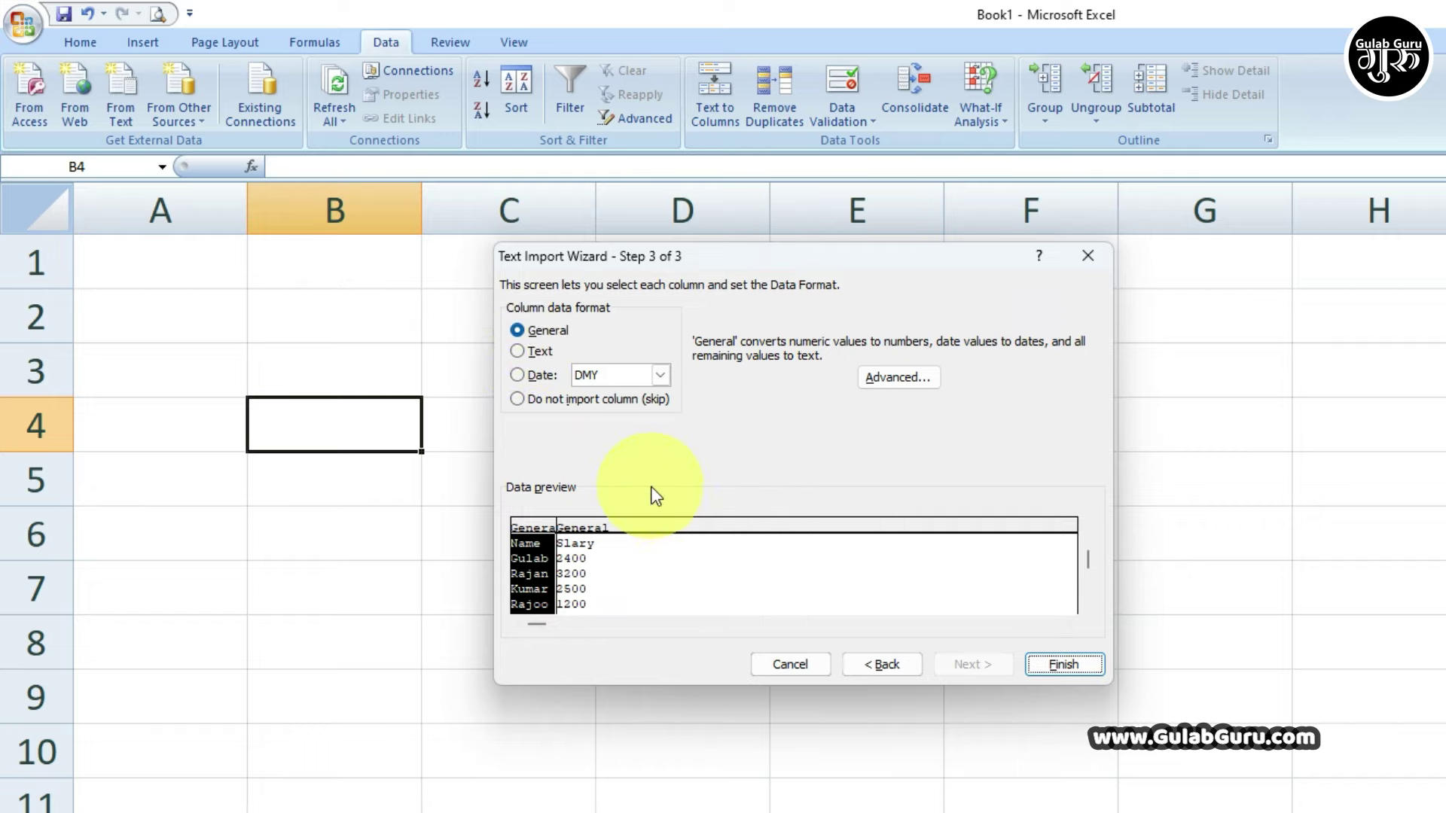
left_click(1078, 666)
left_click_drag(800, 403, 854, 365)
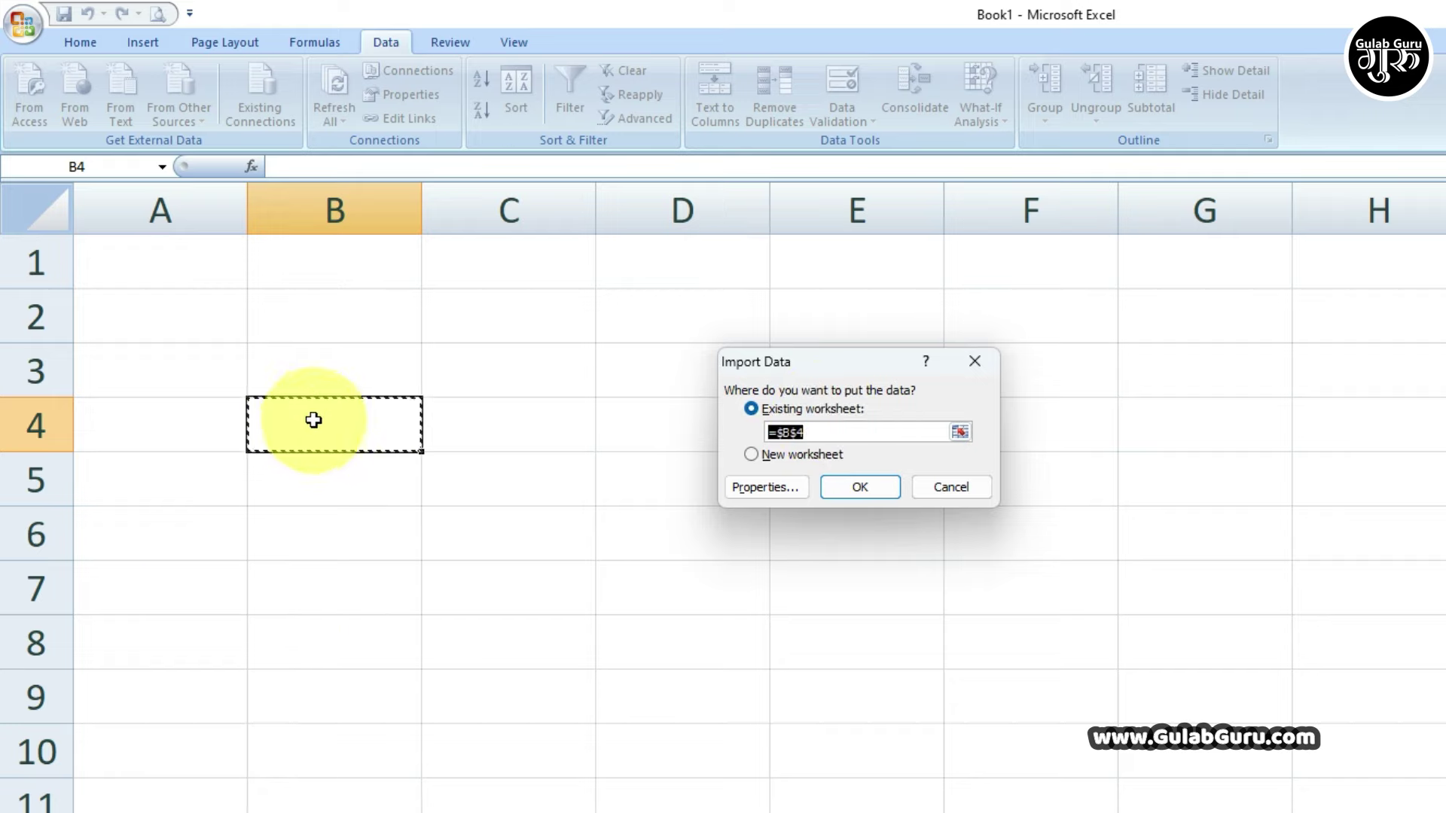
left_click(315, 368)
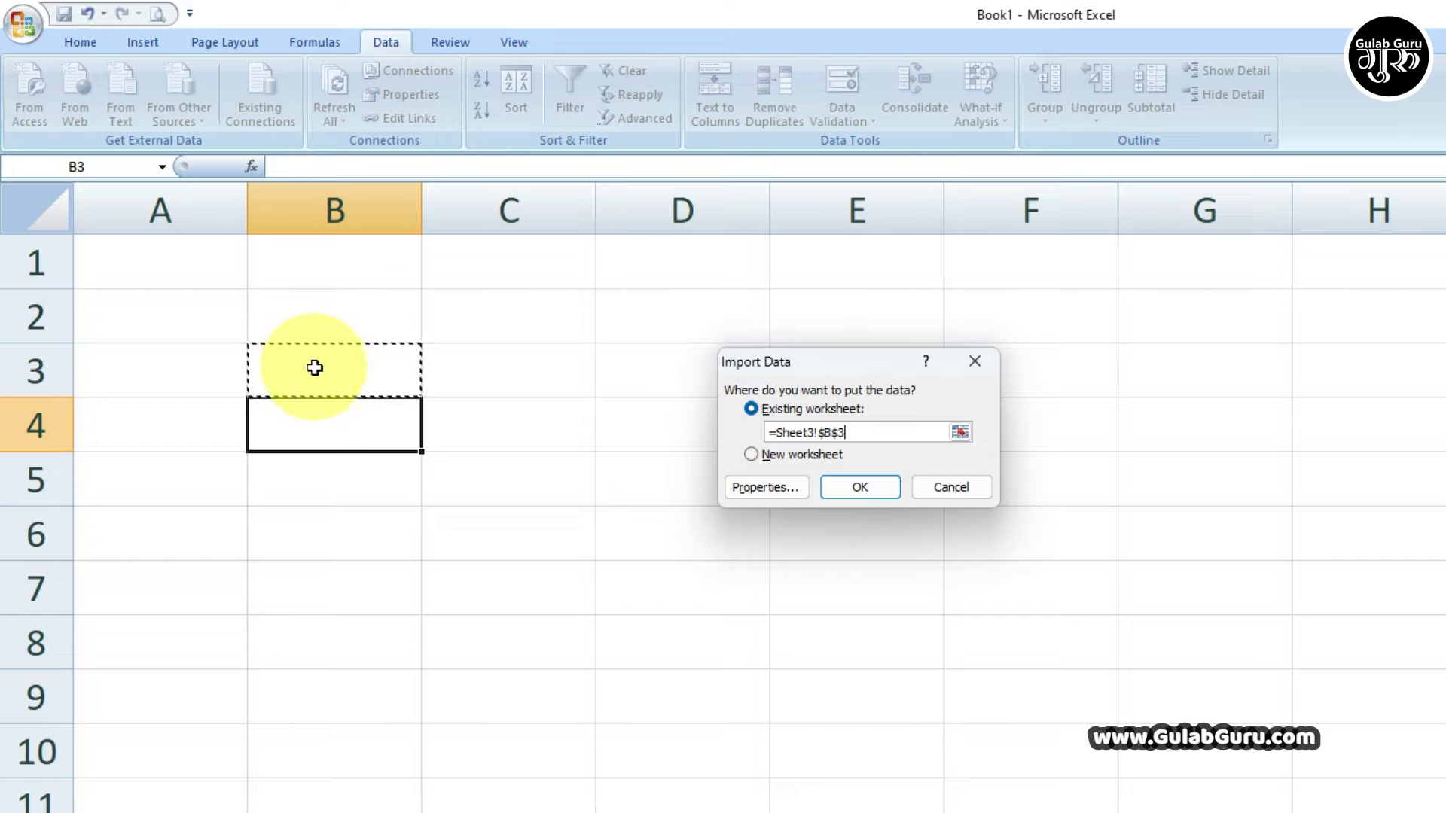
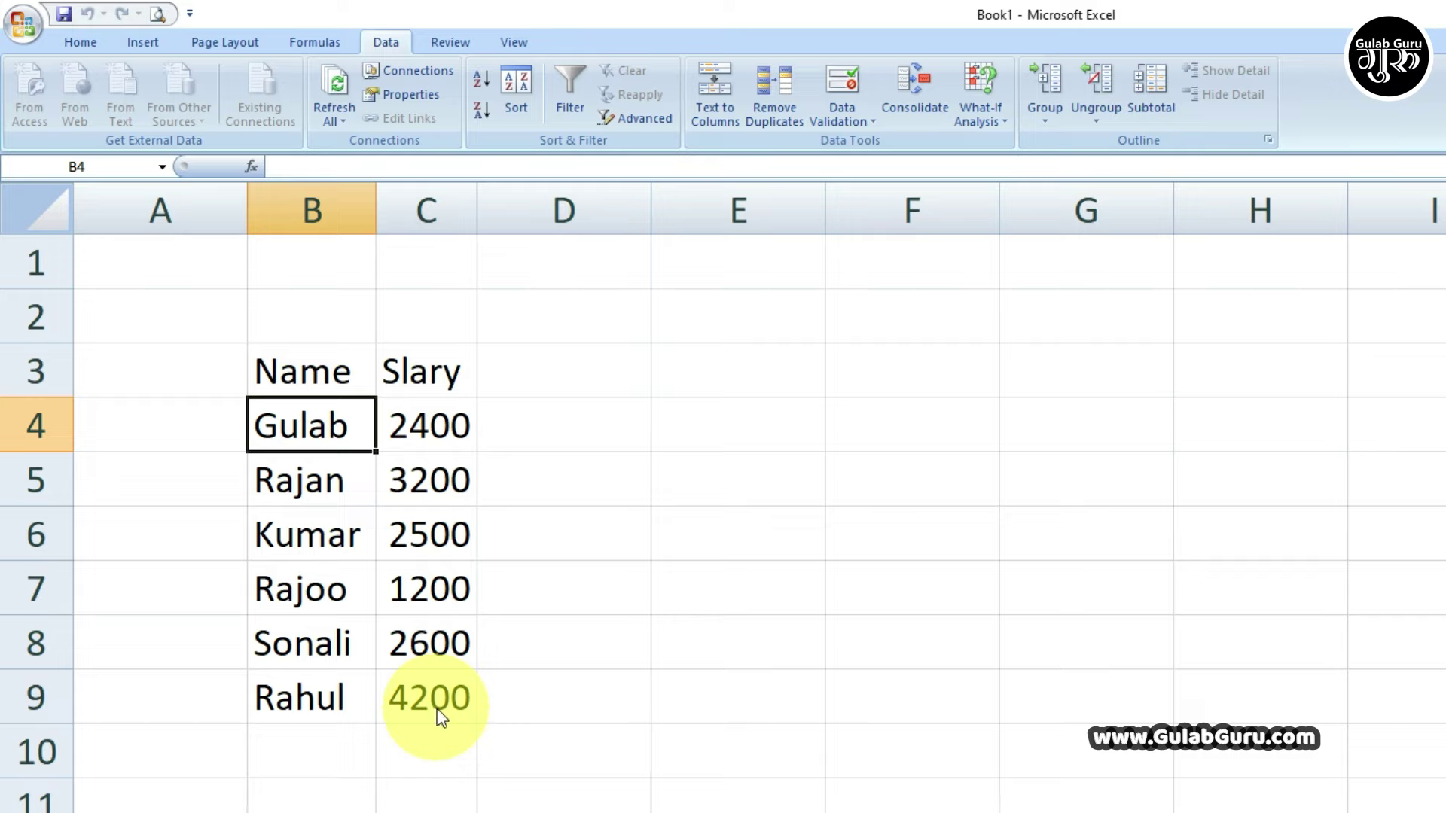
- Select cell D4 and display the From Other Sources list of external data sources
left_click(519, 409)
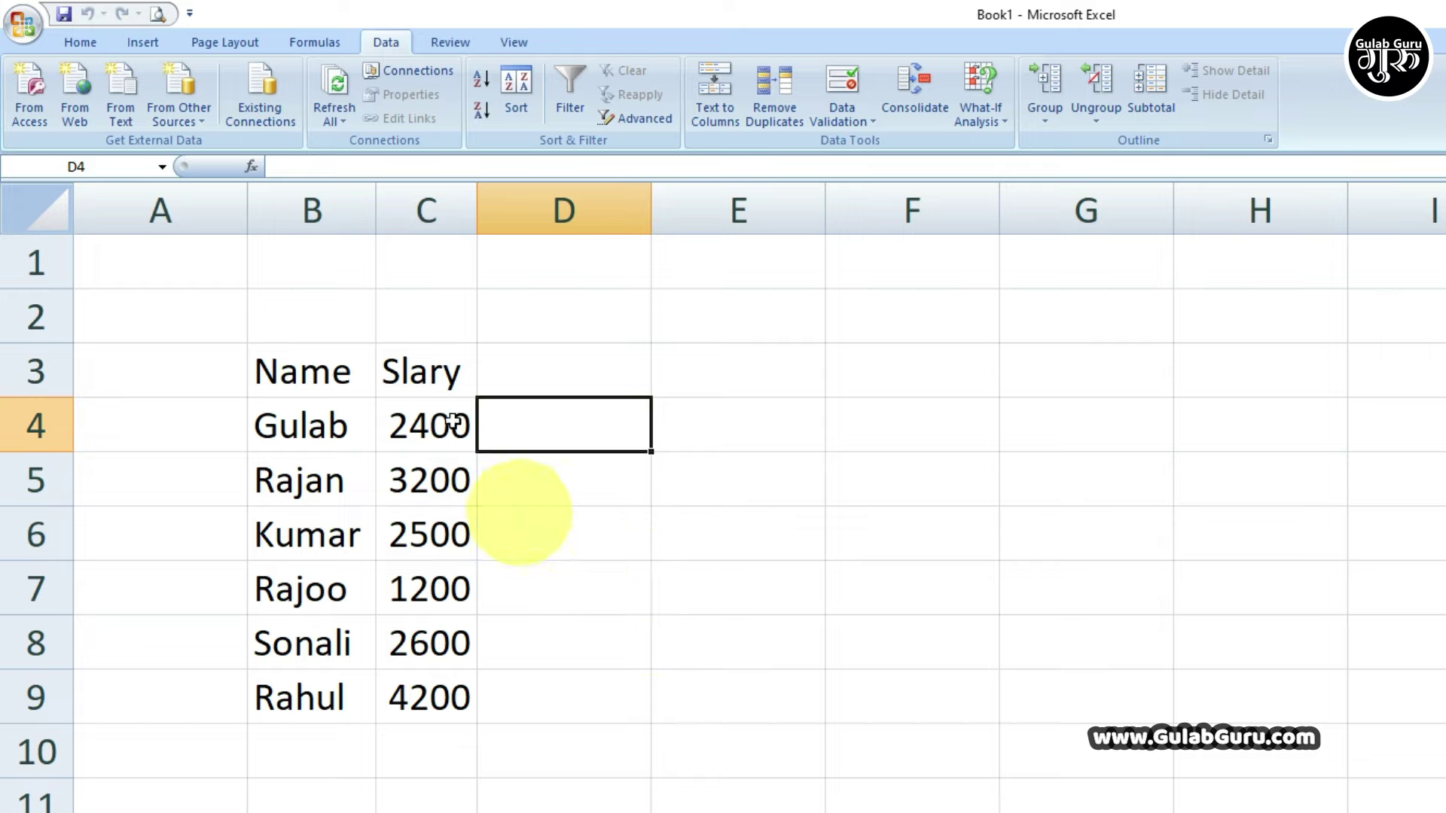
left_click(201, 118)
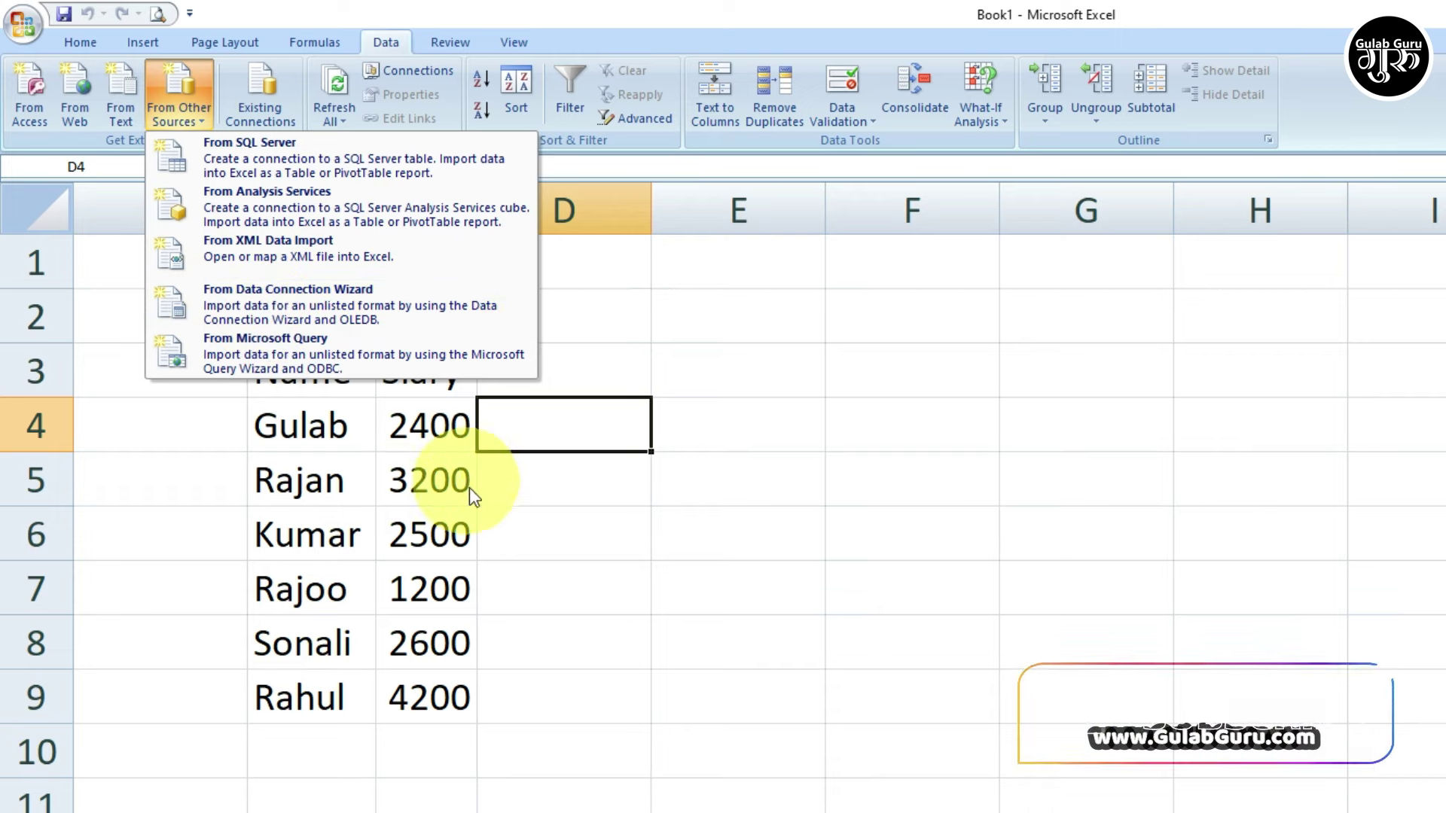
- Dismiss the From Other Sources menu, reopen it briefly, then close it again
key("Escape")
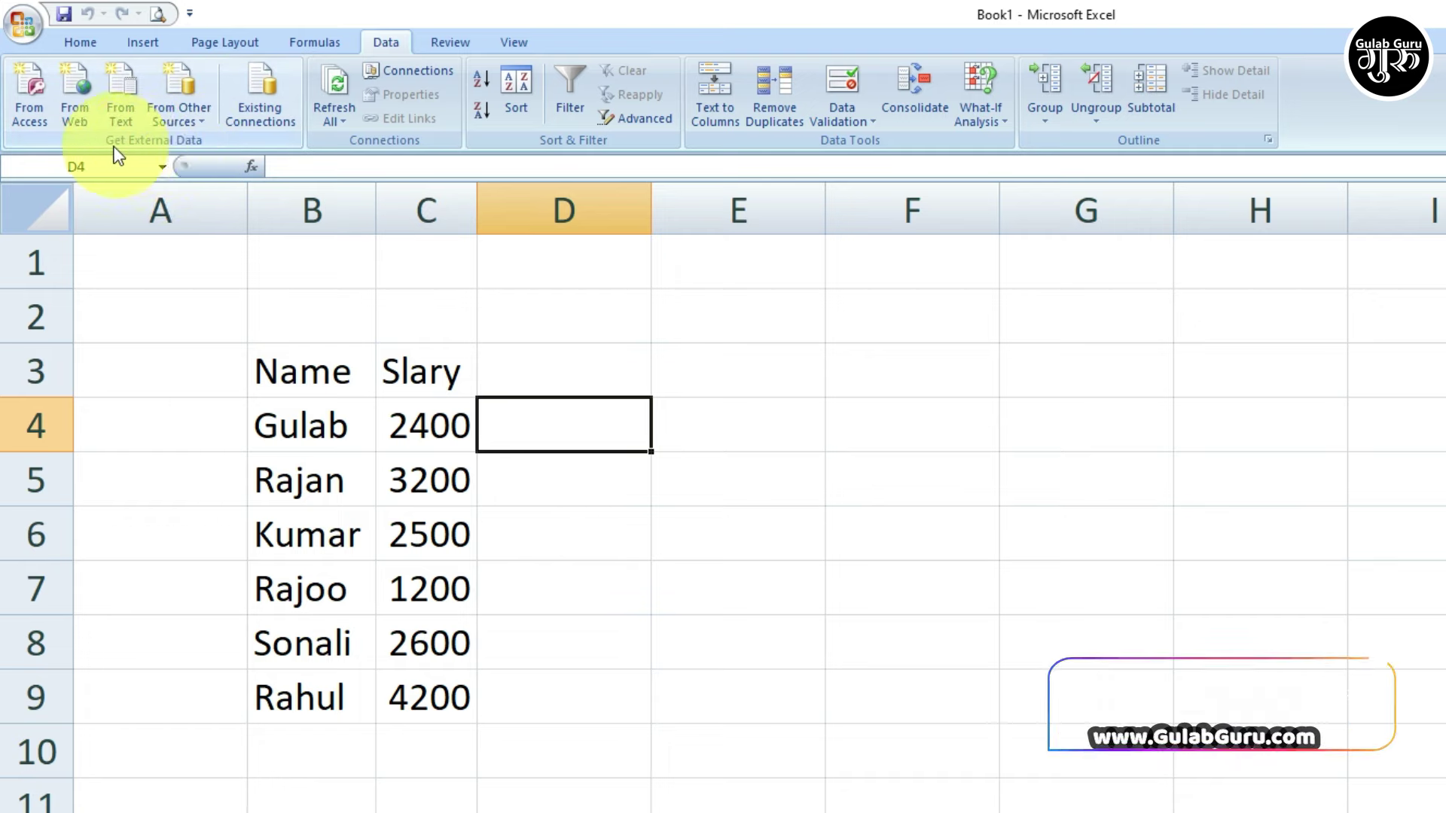
left_click(197, 122)
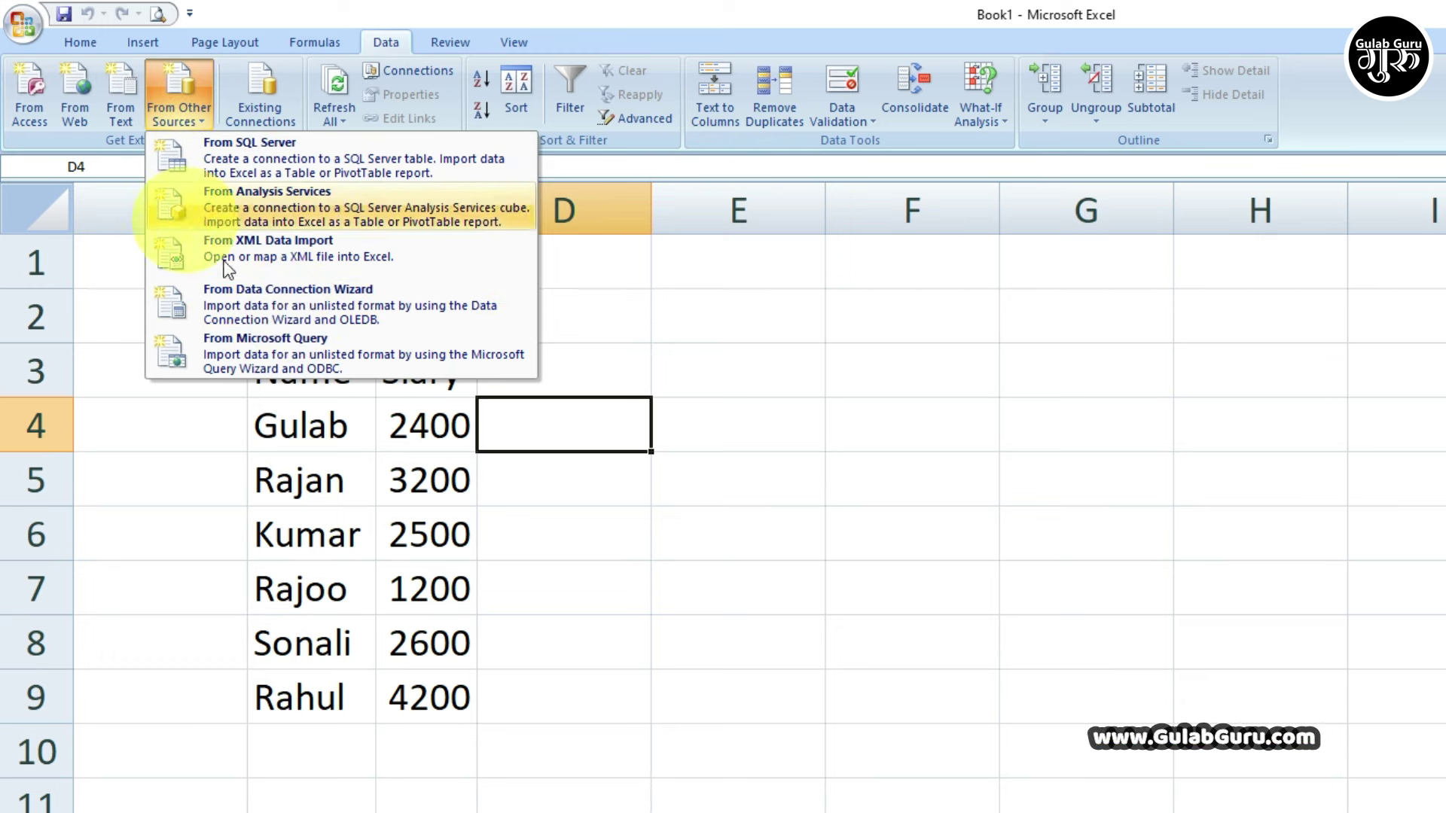
left_click(615, 373)
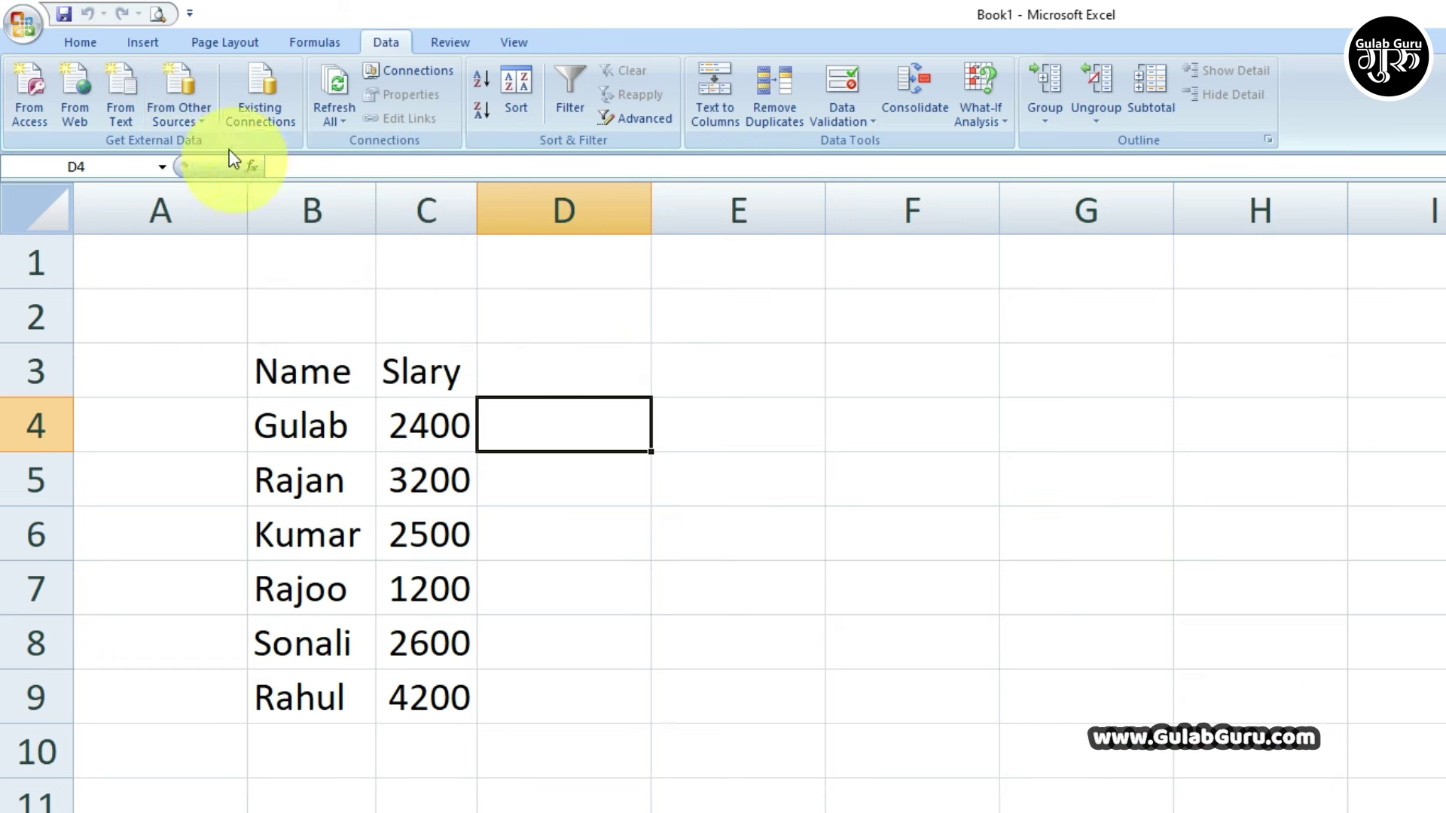
left_click(274, 108)
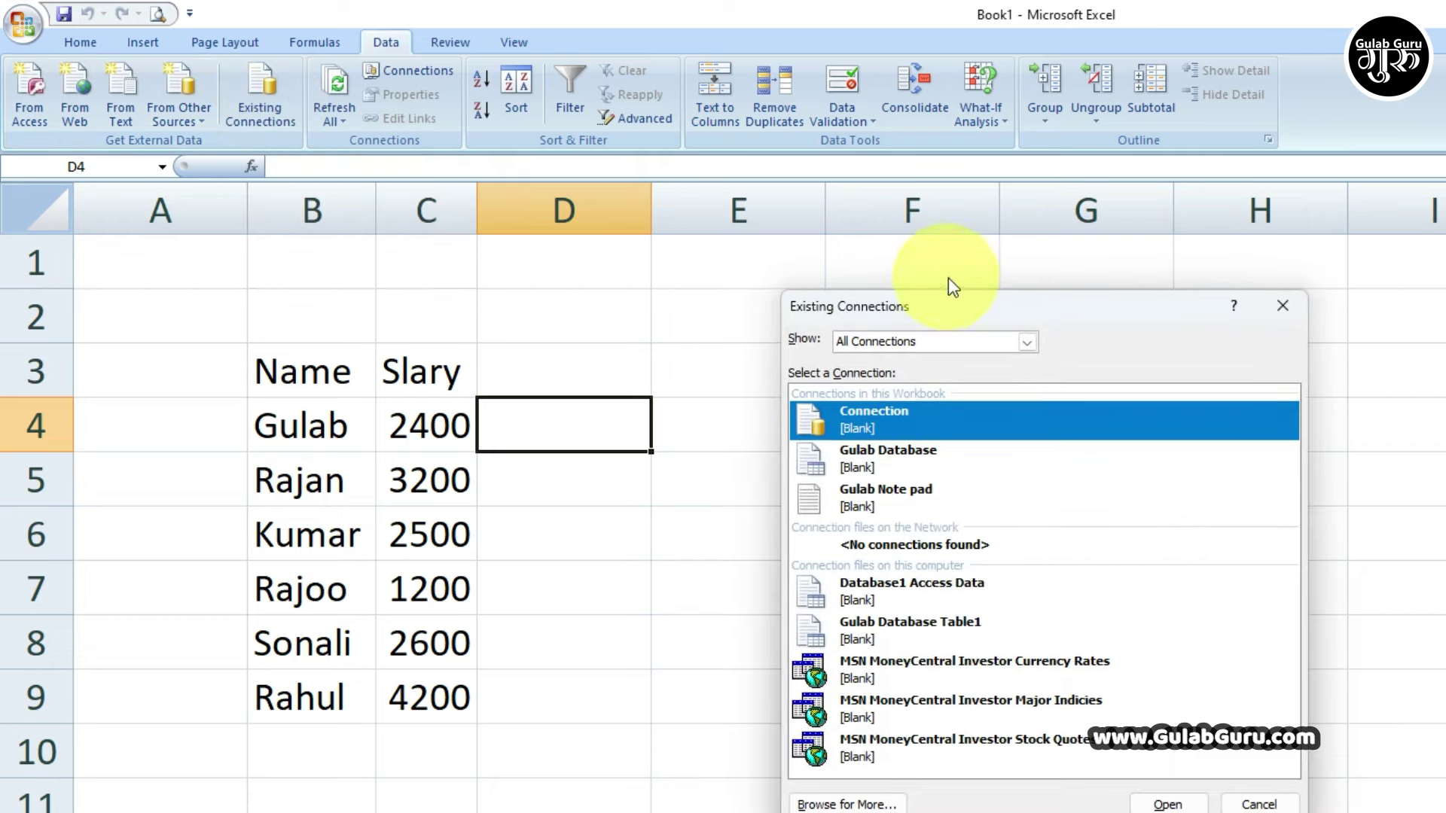
left_click_drag(947, 299, 630, 268)
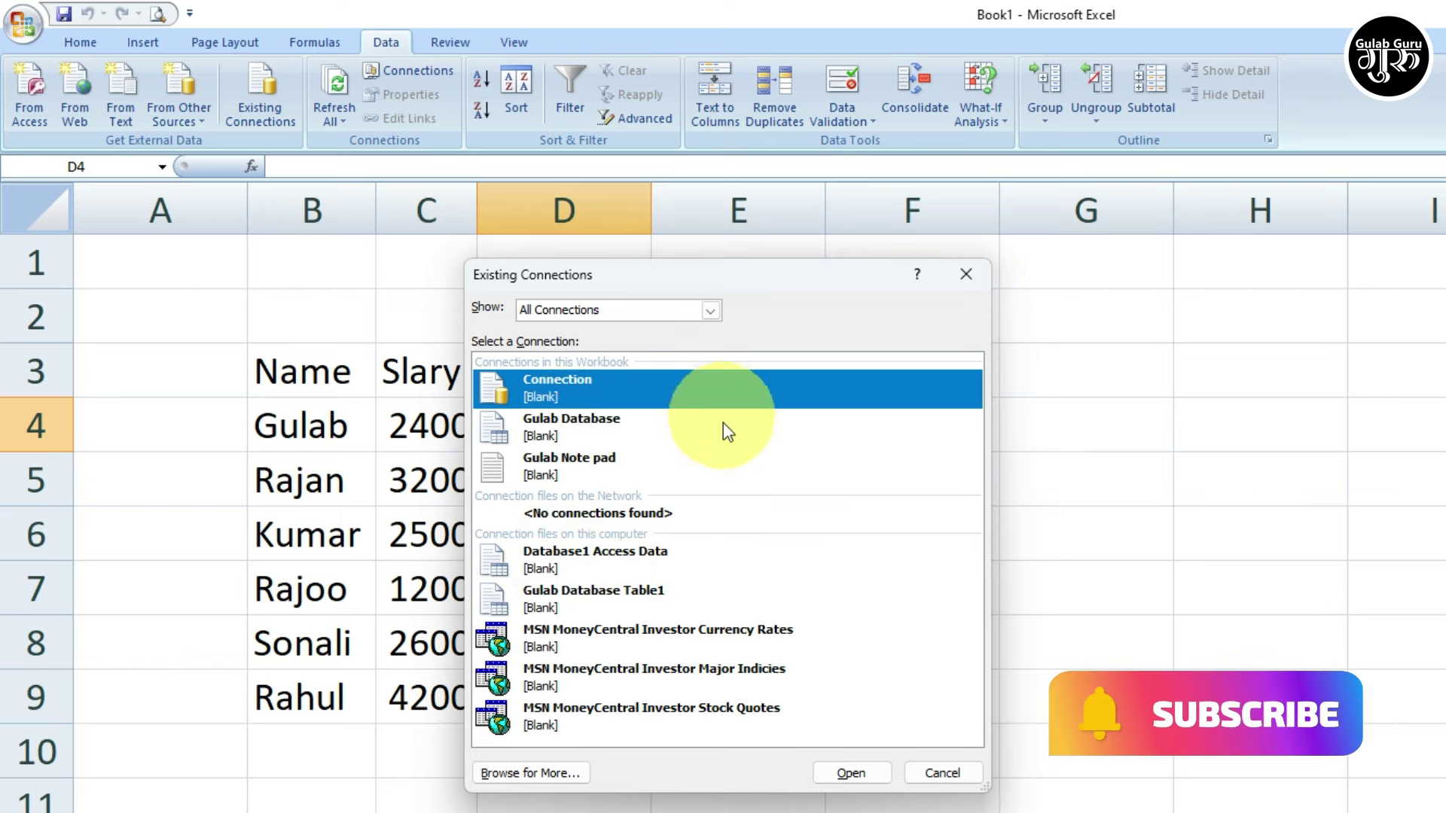
left_click(965, 273)
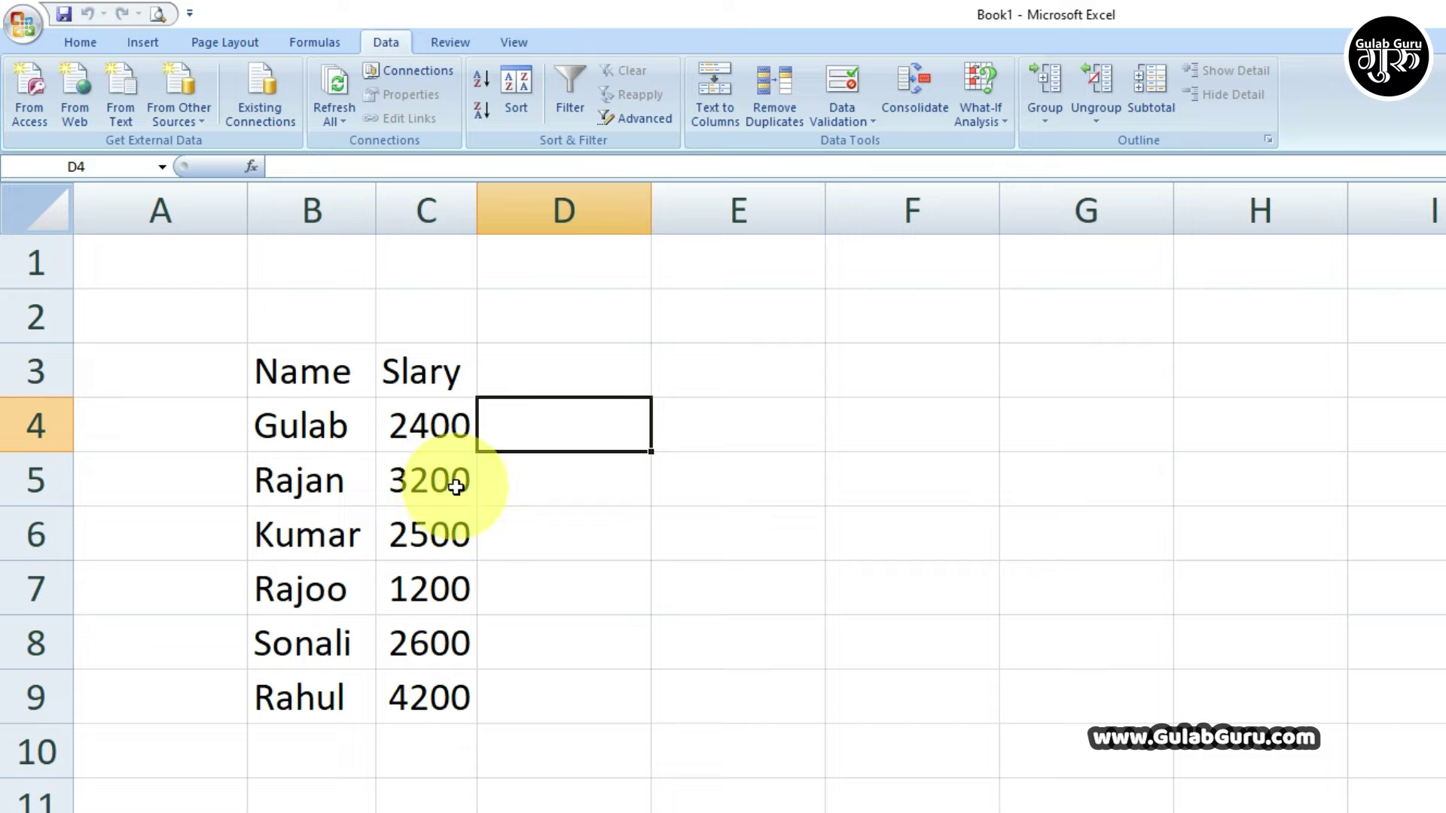
left_click(417, 423)
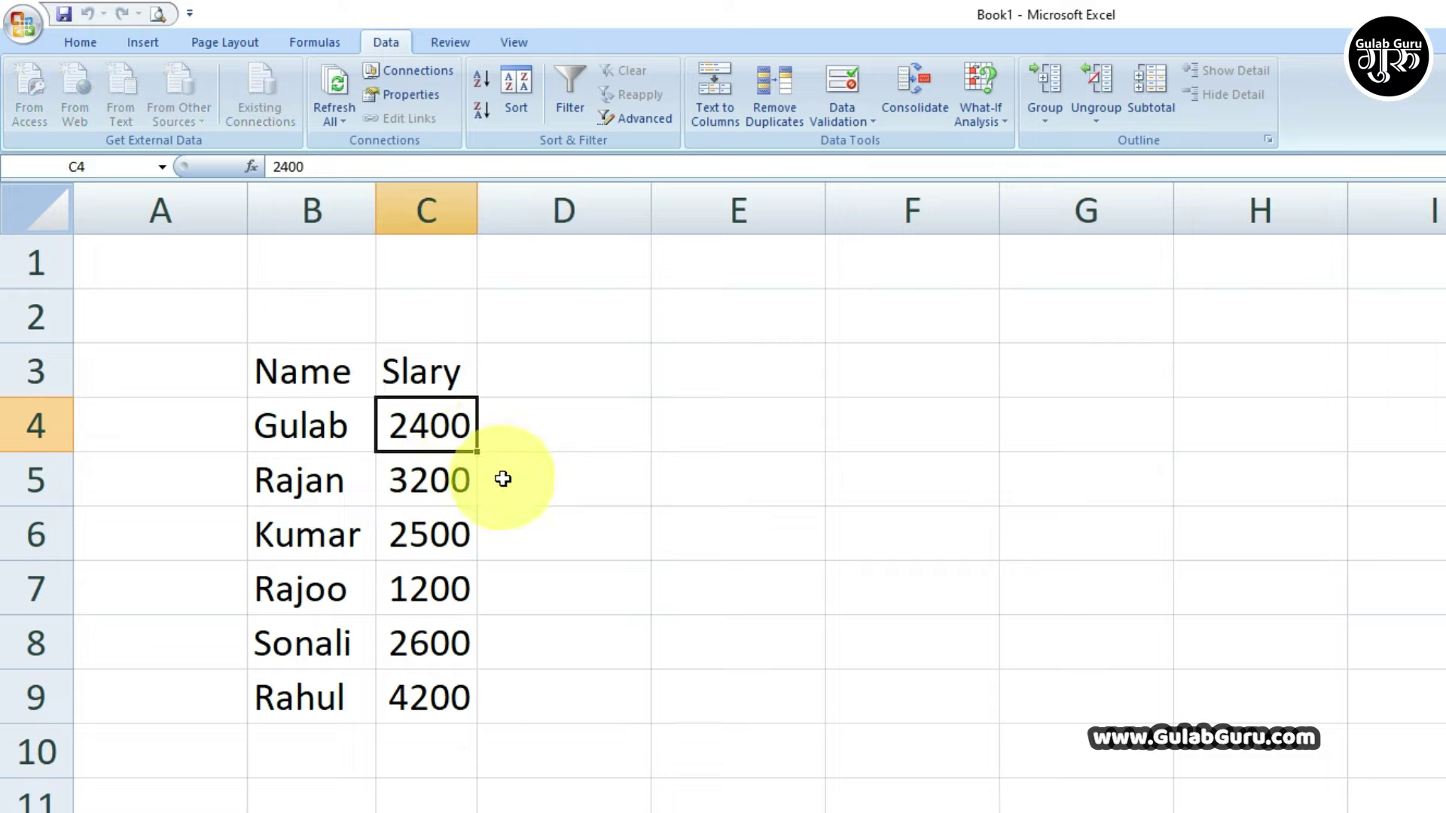
- From cell D4, open Workbook Connections and view the Gulab Database connection's Properties
left_click(563, 420)
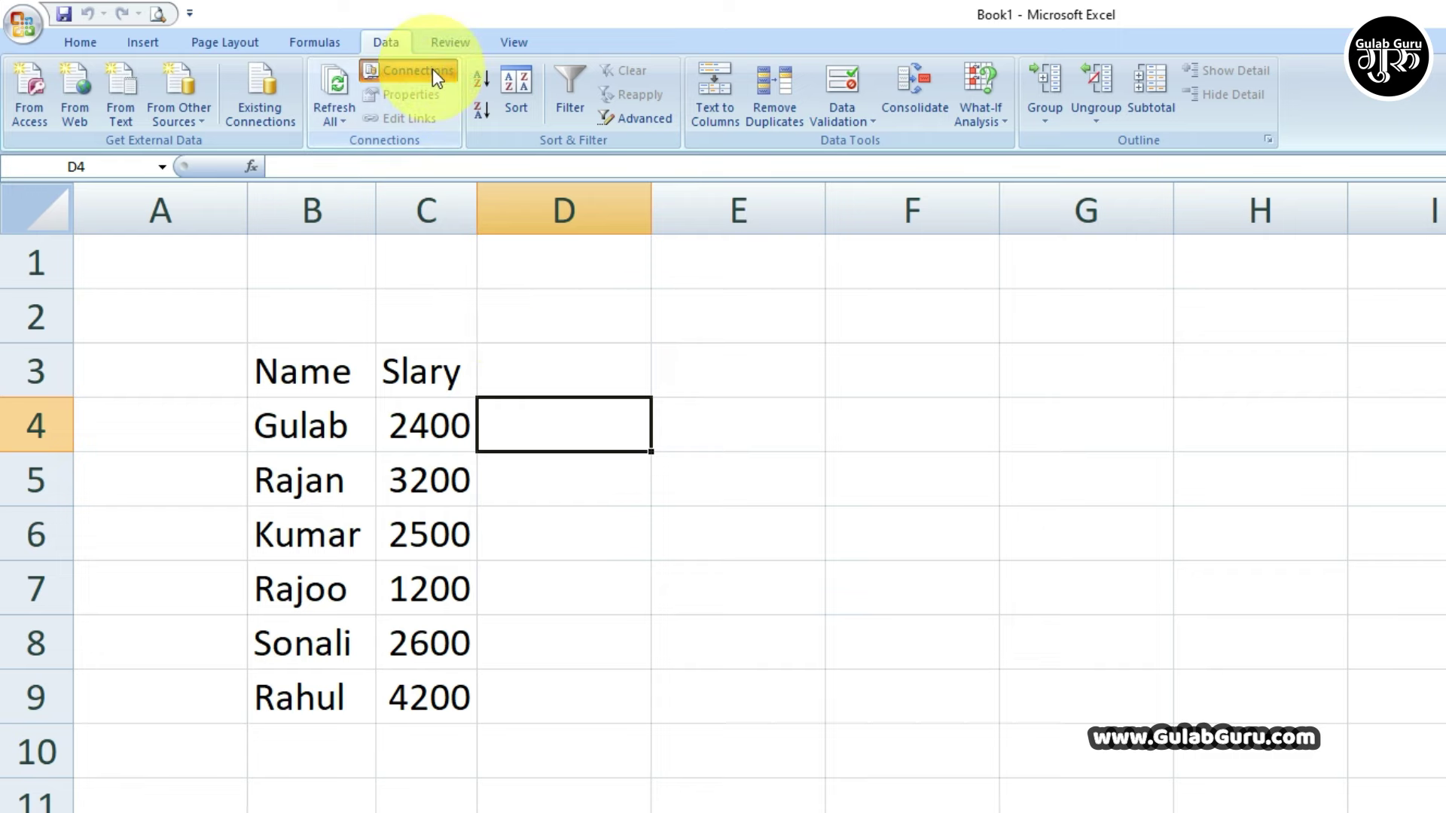
left_click(432, 69)
left_click_drag(750, 232, 682, 229)
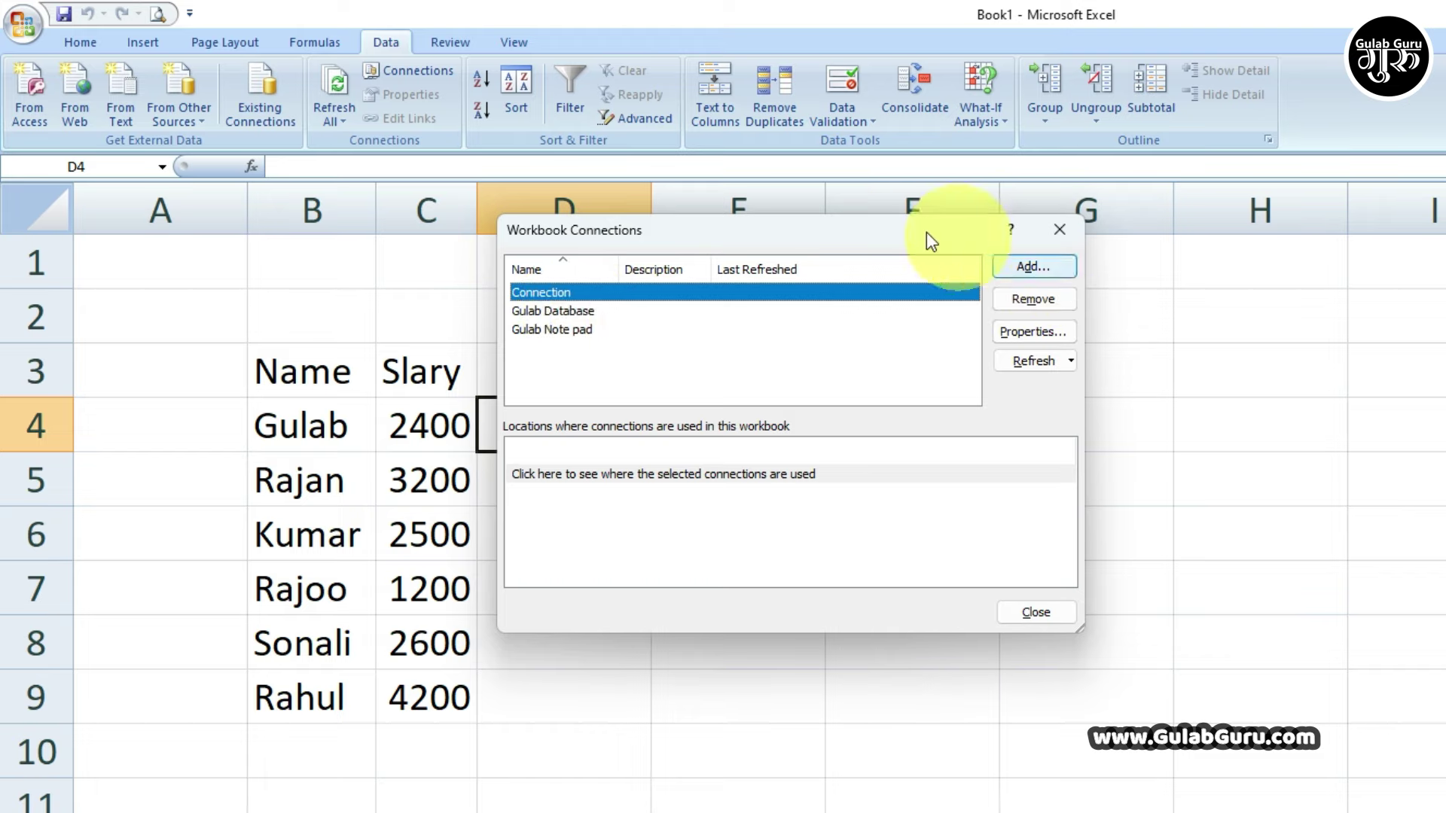
left_click_drag(802, 233, 679, 218)
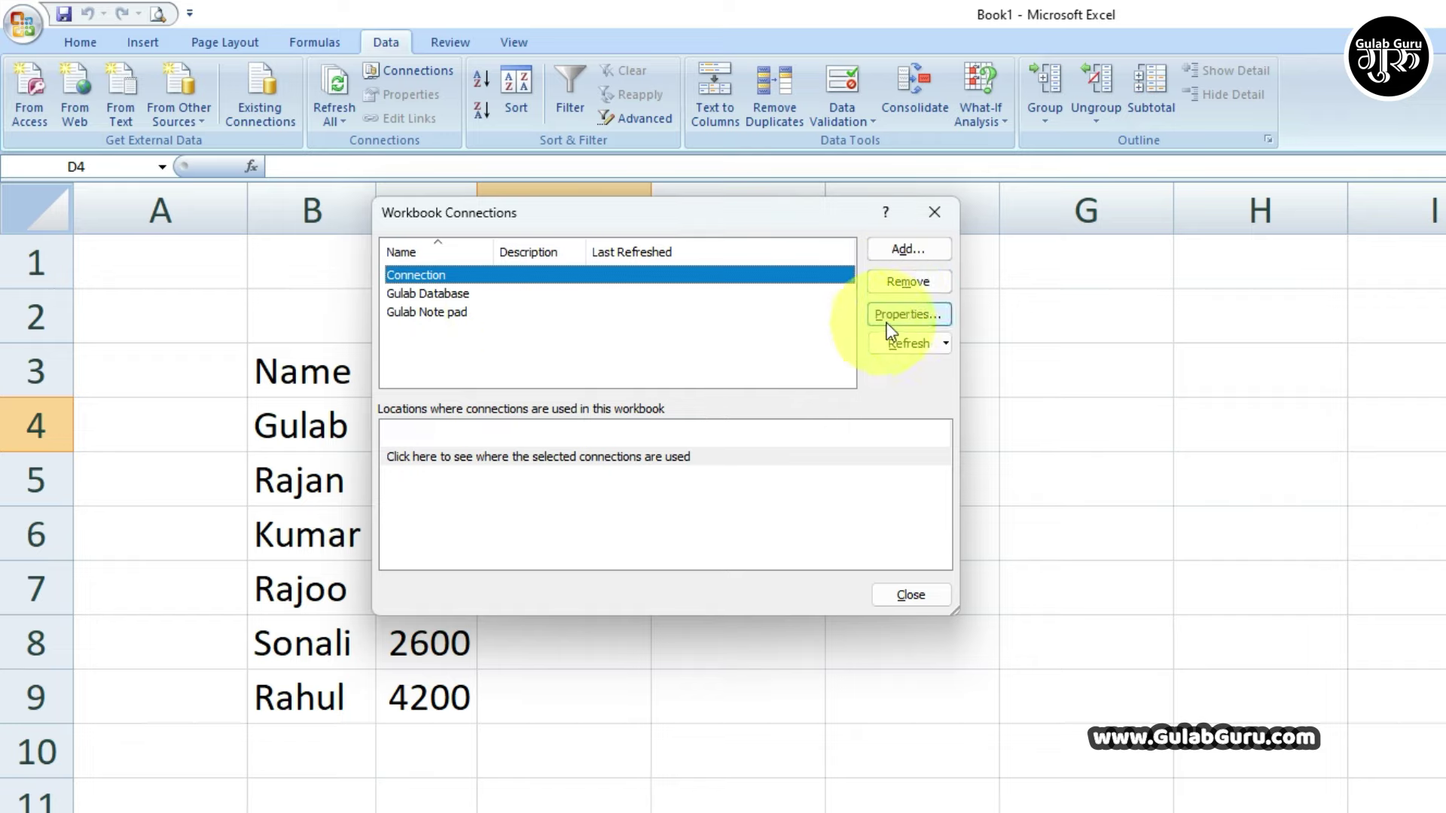
left_click(440, 293)
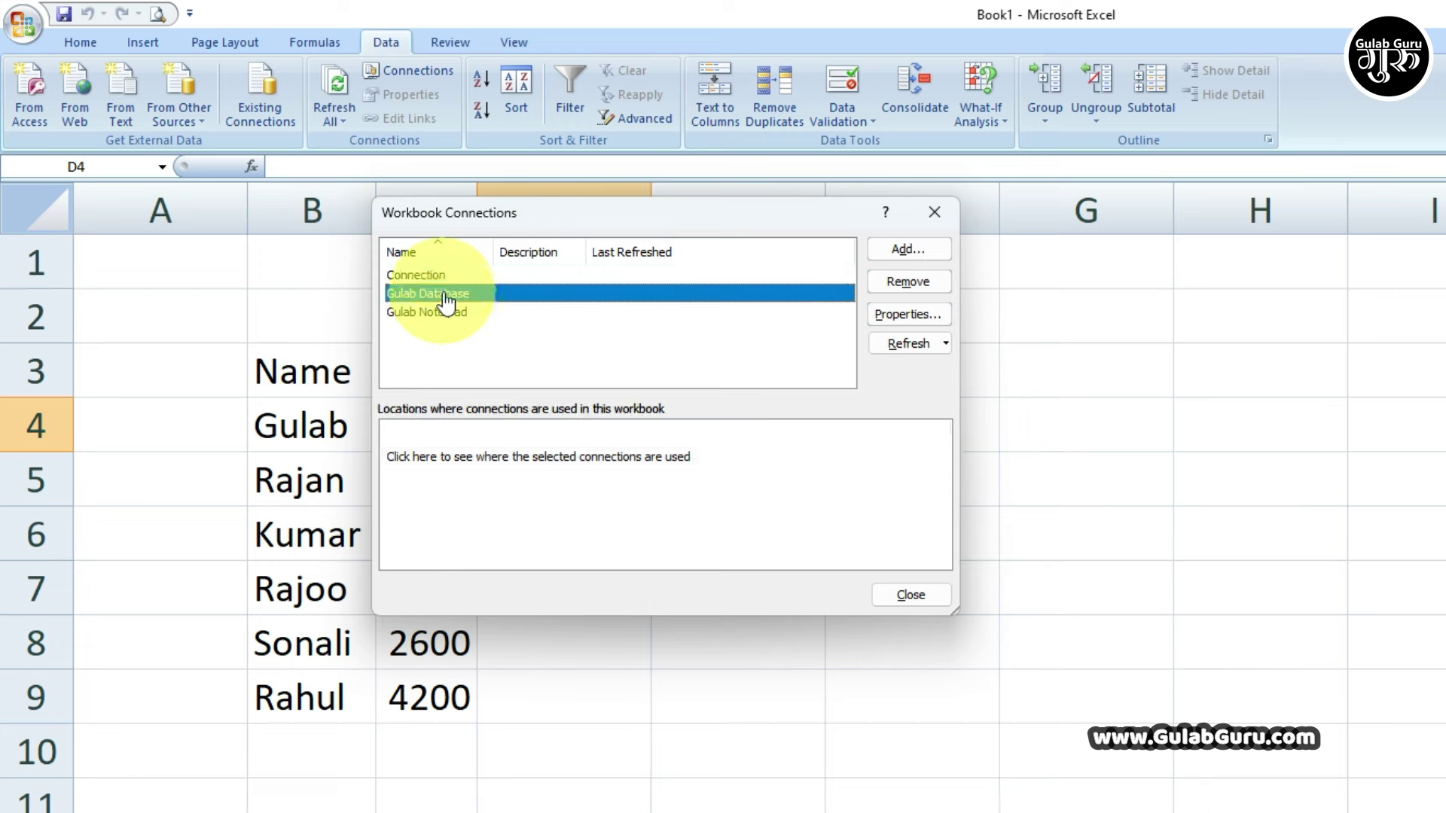
left_click(904, 315)
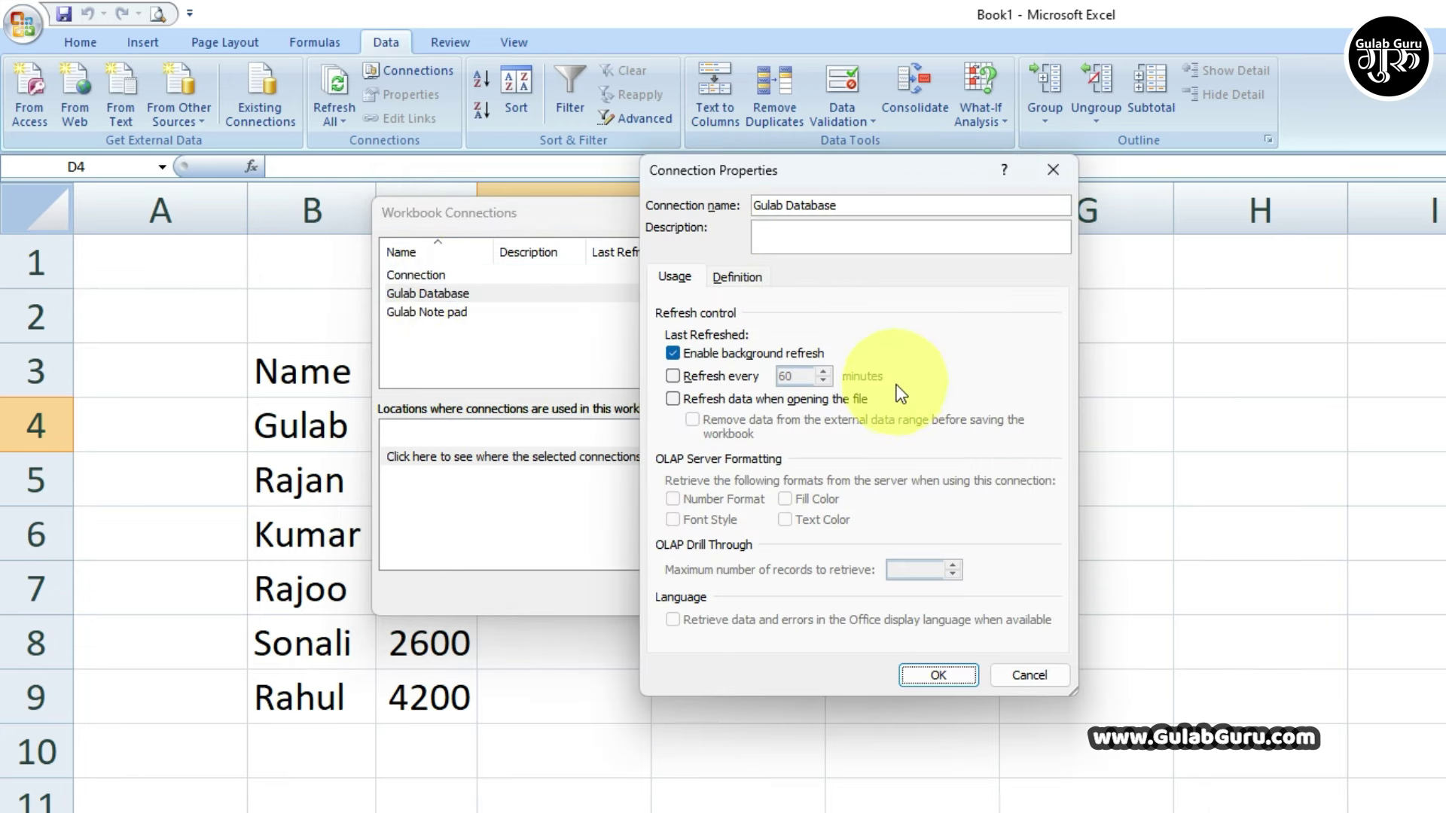
- Close Connection Properties and the Refresh options, then reopen and close Workbook Connections twice
left_click(1037, 676)
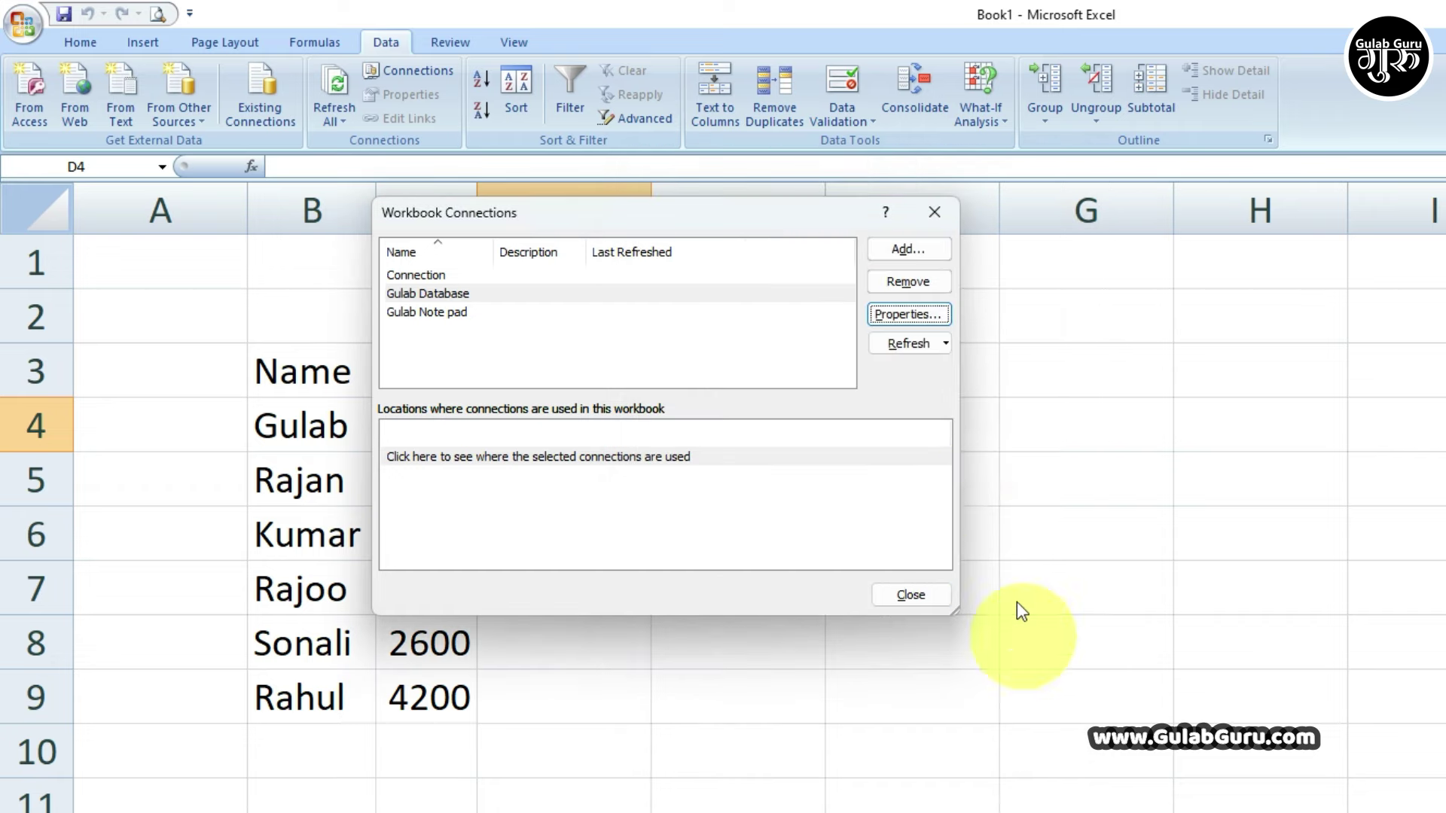
left_click(946, 343)
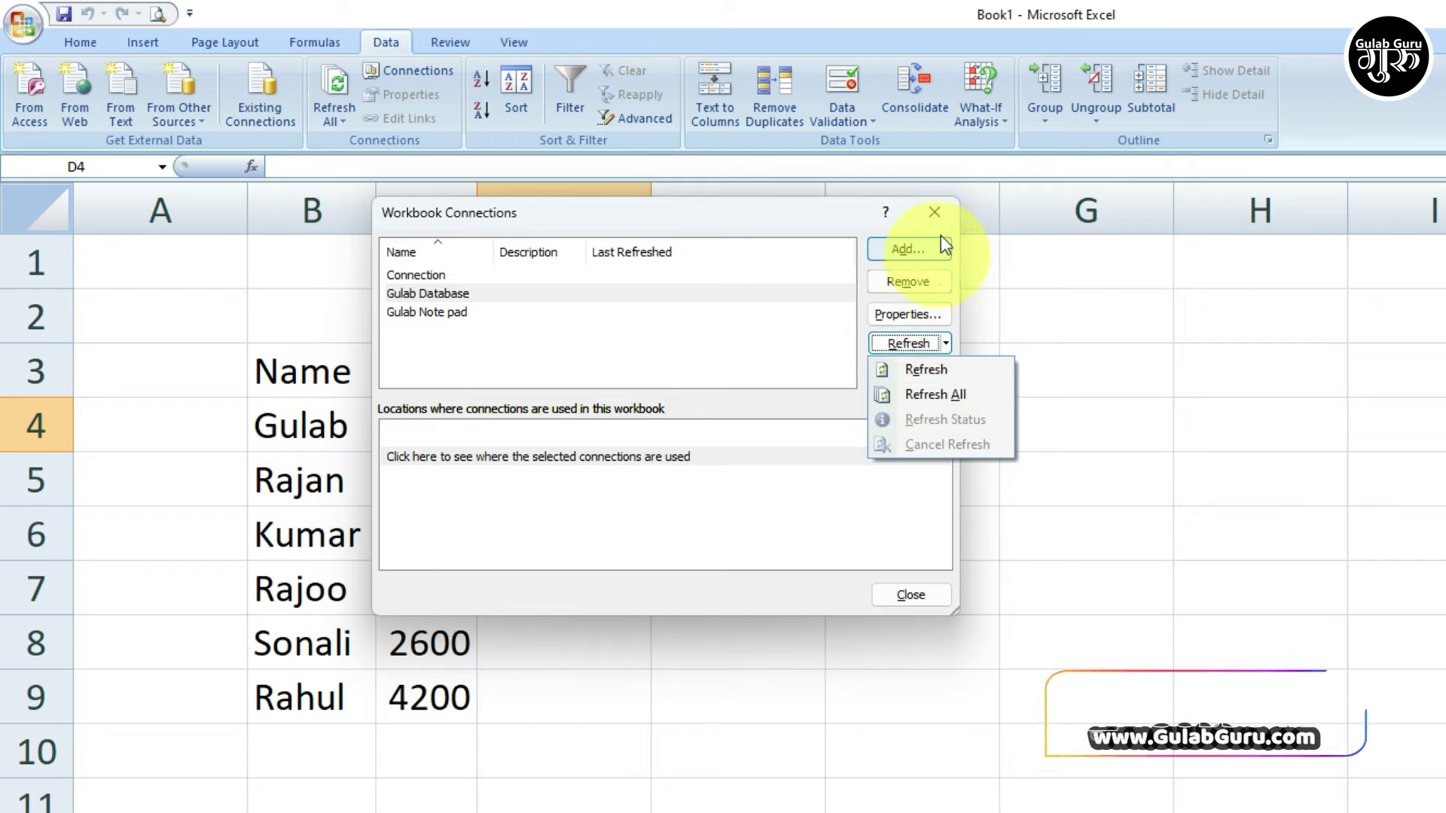
left_click(932, 214)
left_click(932, 214)
left_click(410, 71)
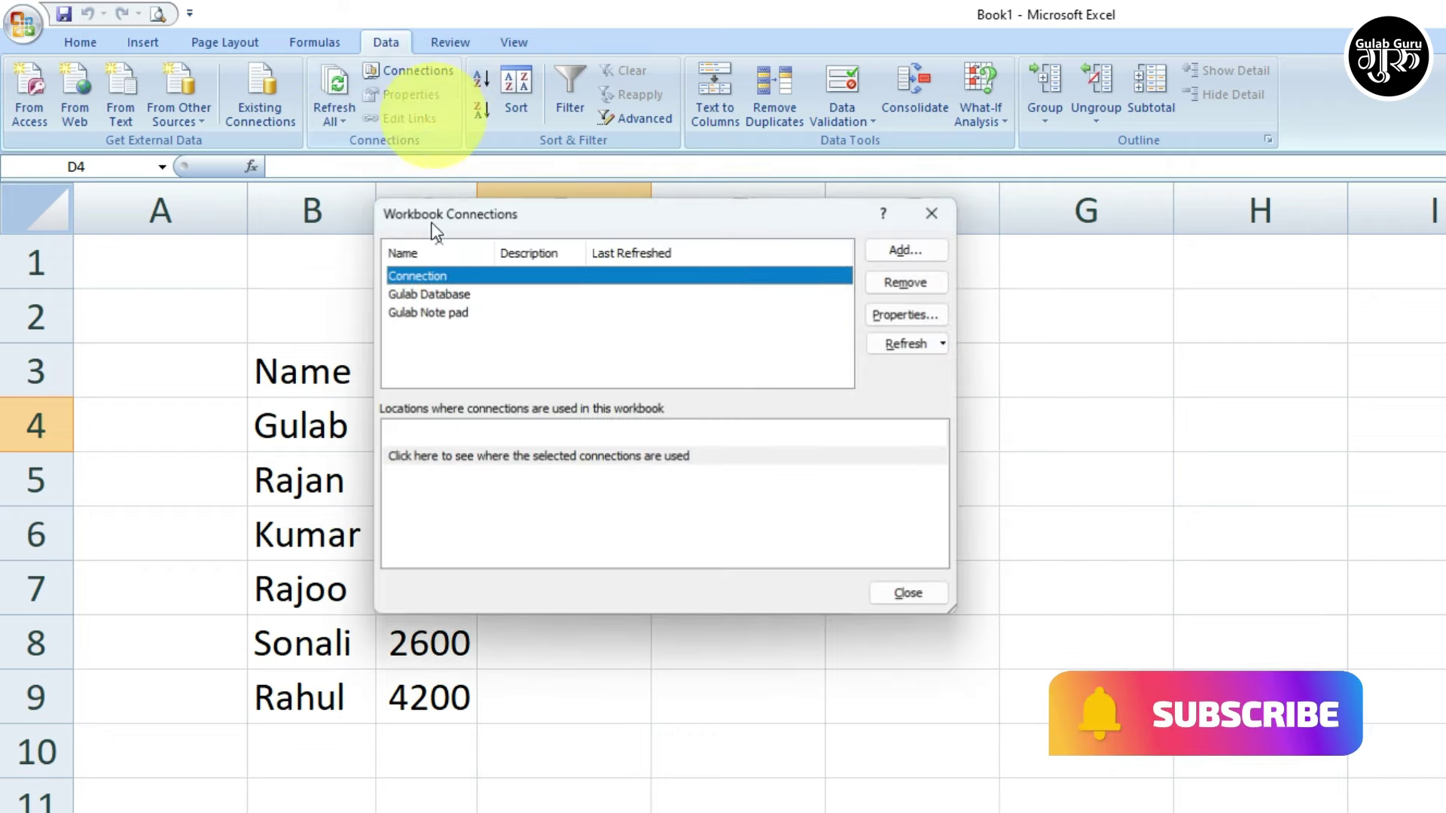
left_click(934, 213)
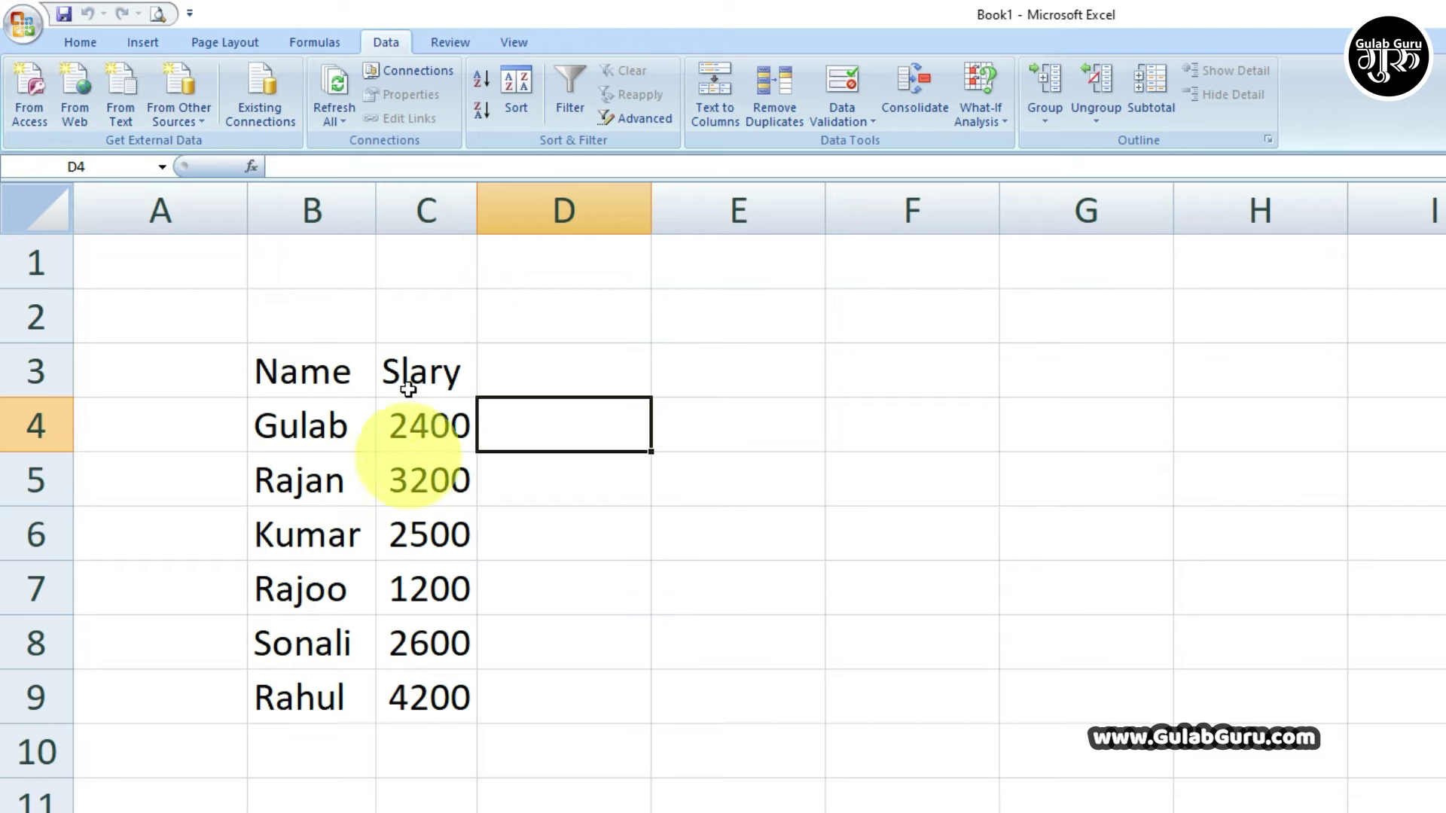
left_click(423, 70)
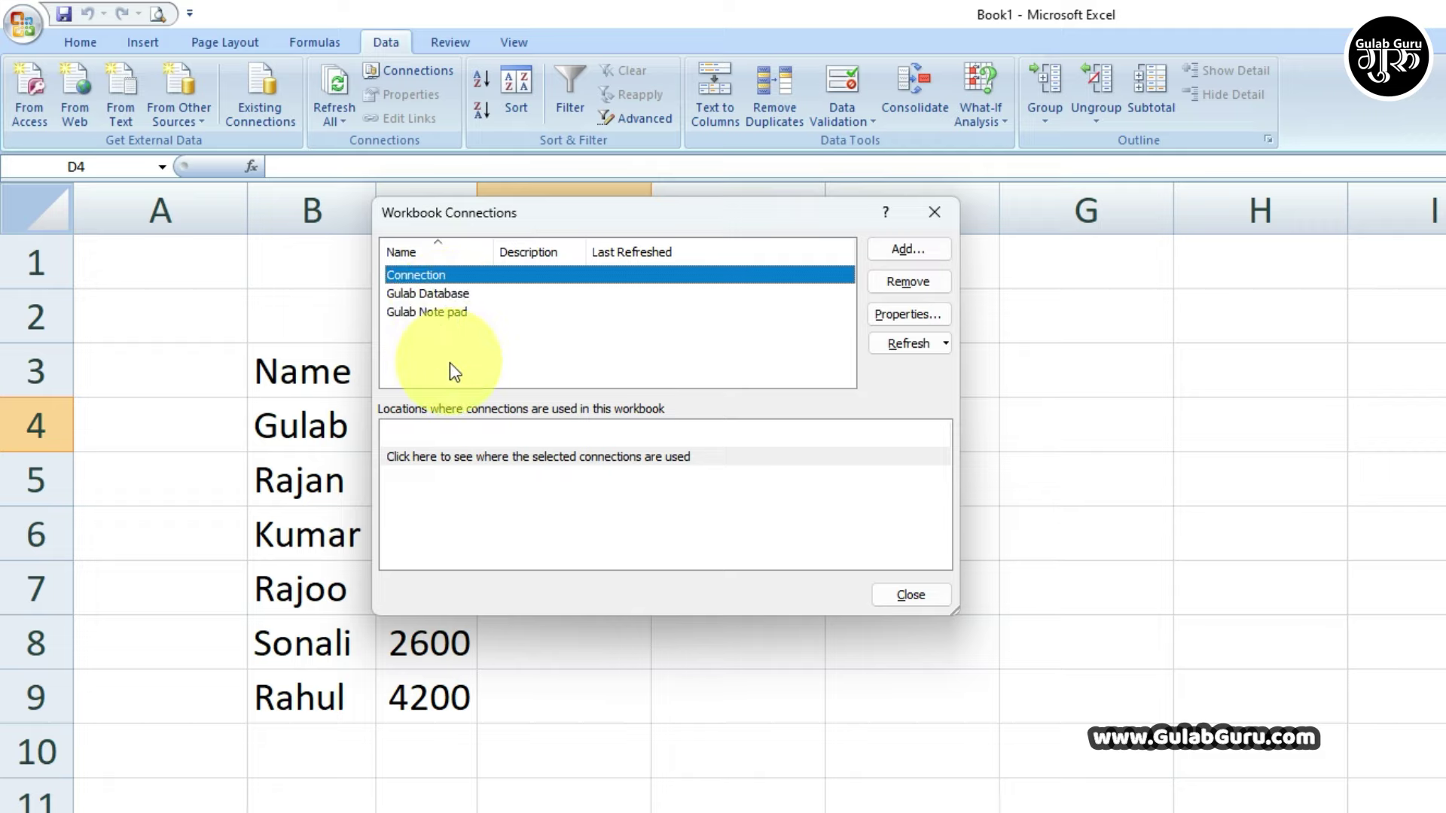
left_click(910, 595)
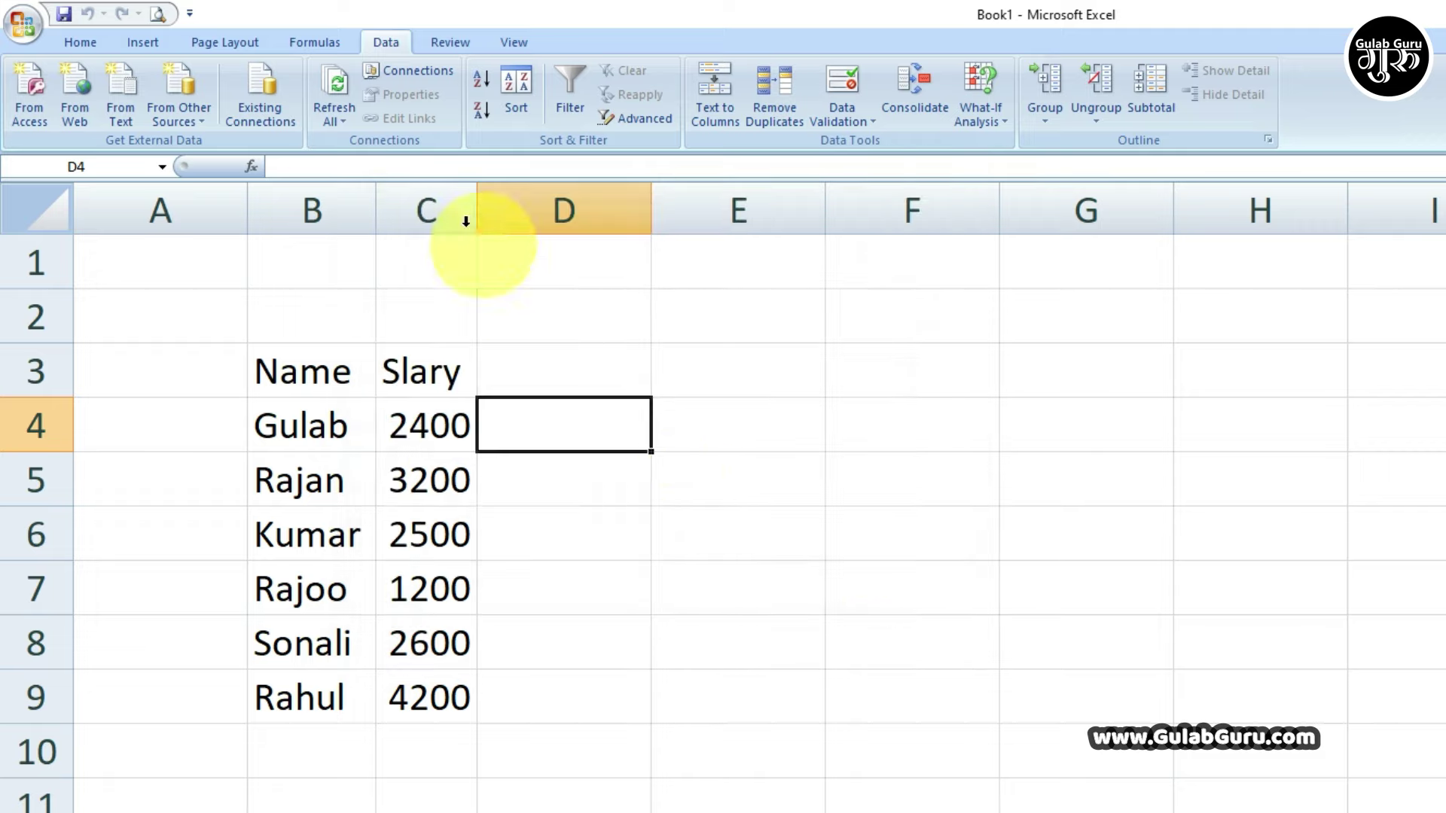
left_click(336, 113)
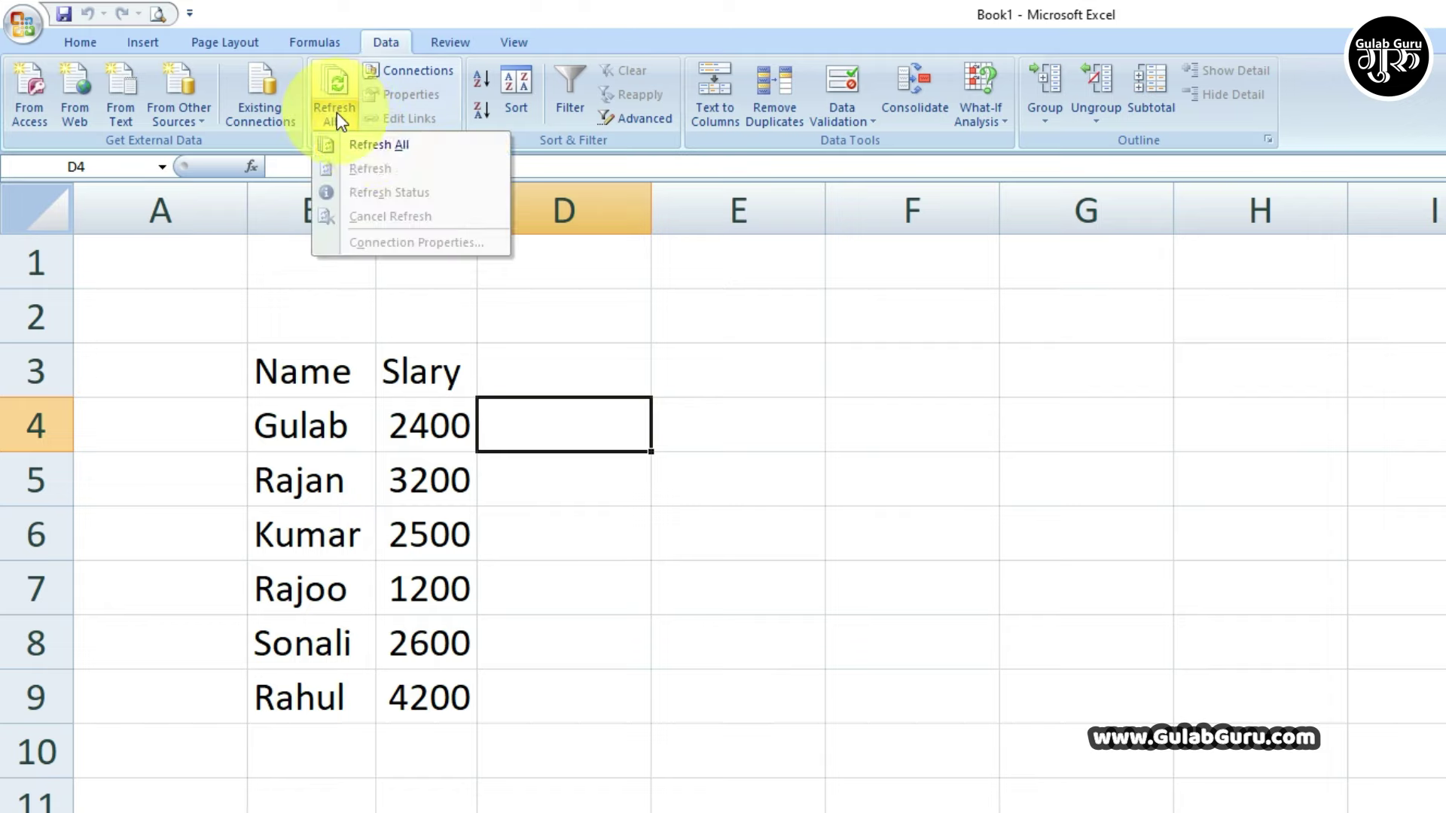
left_click(563, 421)
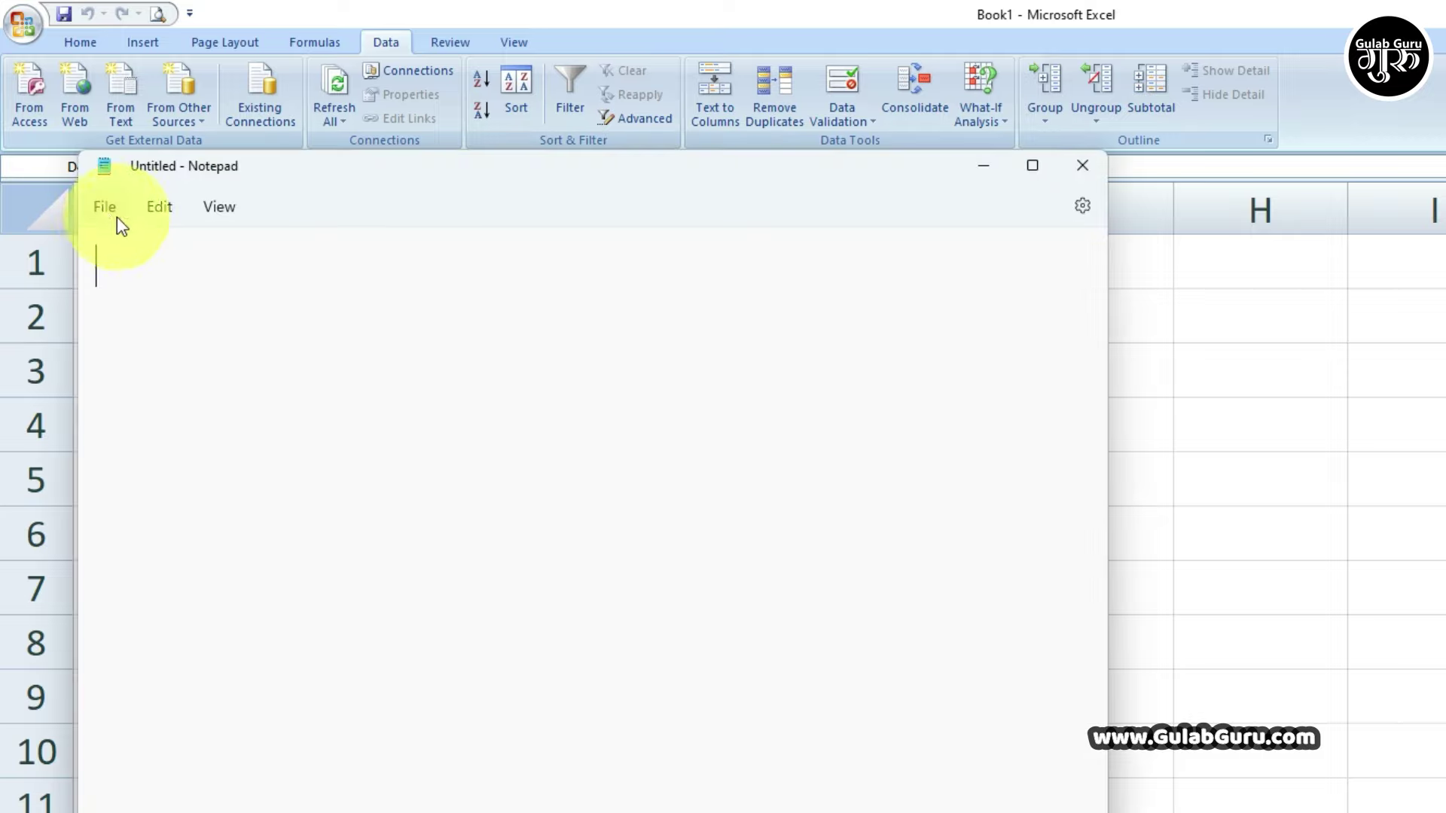
- Open the Gulab Note pad text file in Notepad
left_click(99, 205)
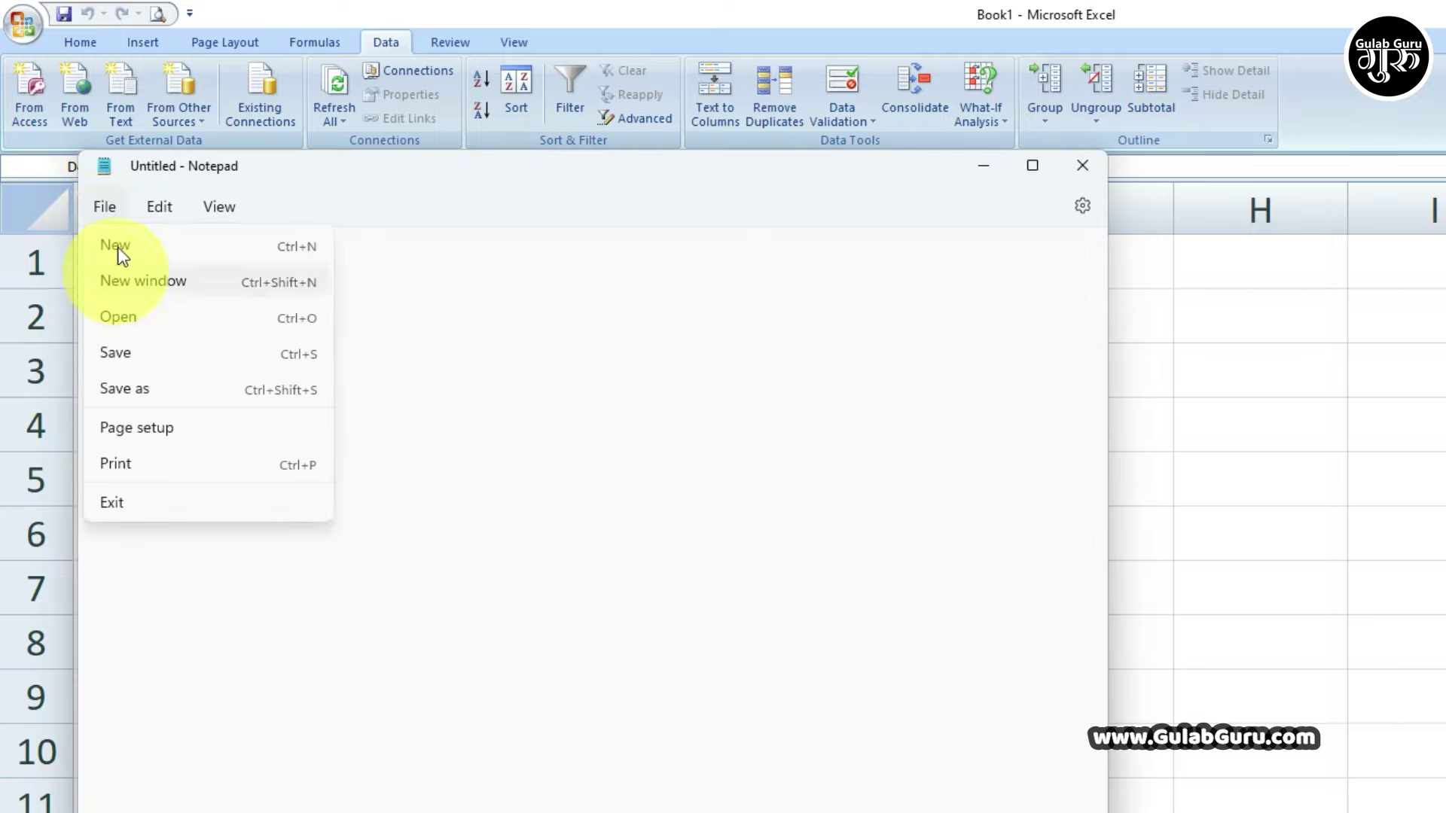
left_click(140, 315)
left_click(346, 461)
left_click(937, 698)
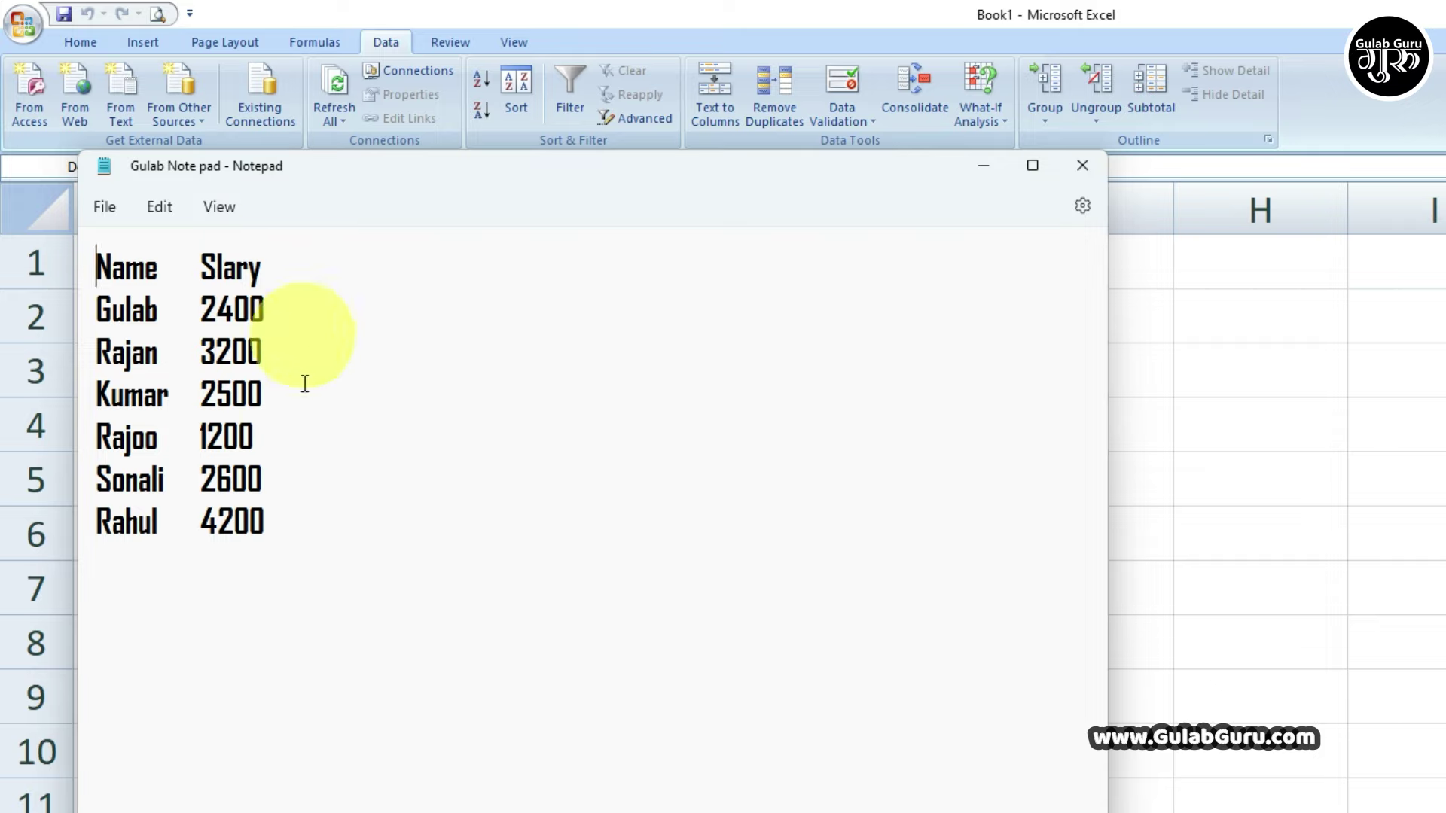
- Rename Kumar to Rohit and Rahul to Pooja
double_click(167, 396)
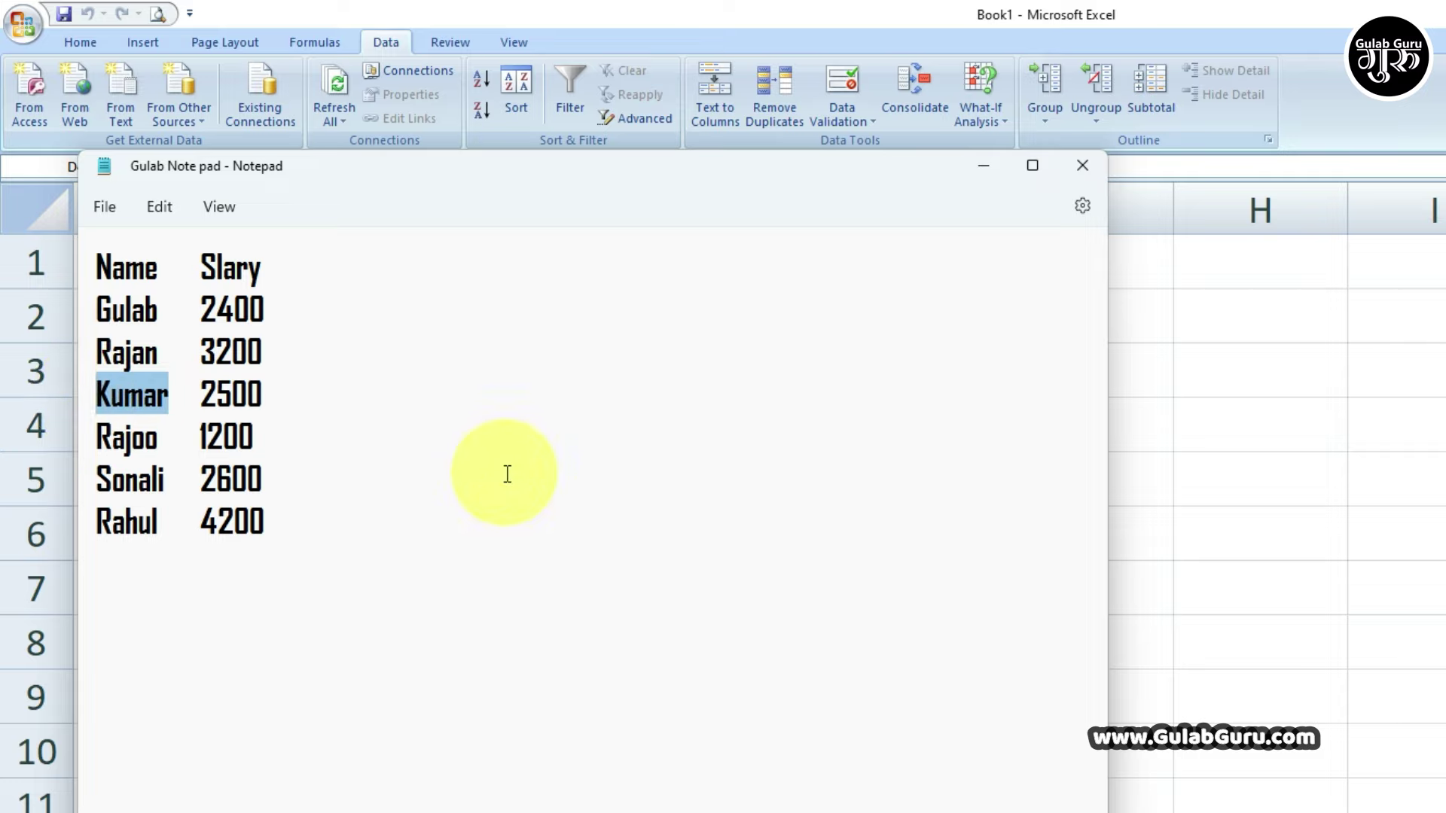
type("Roh")
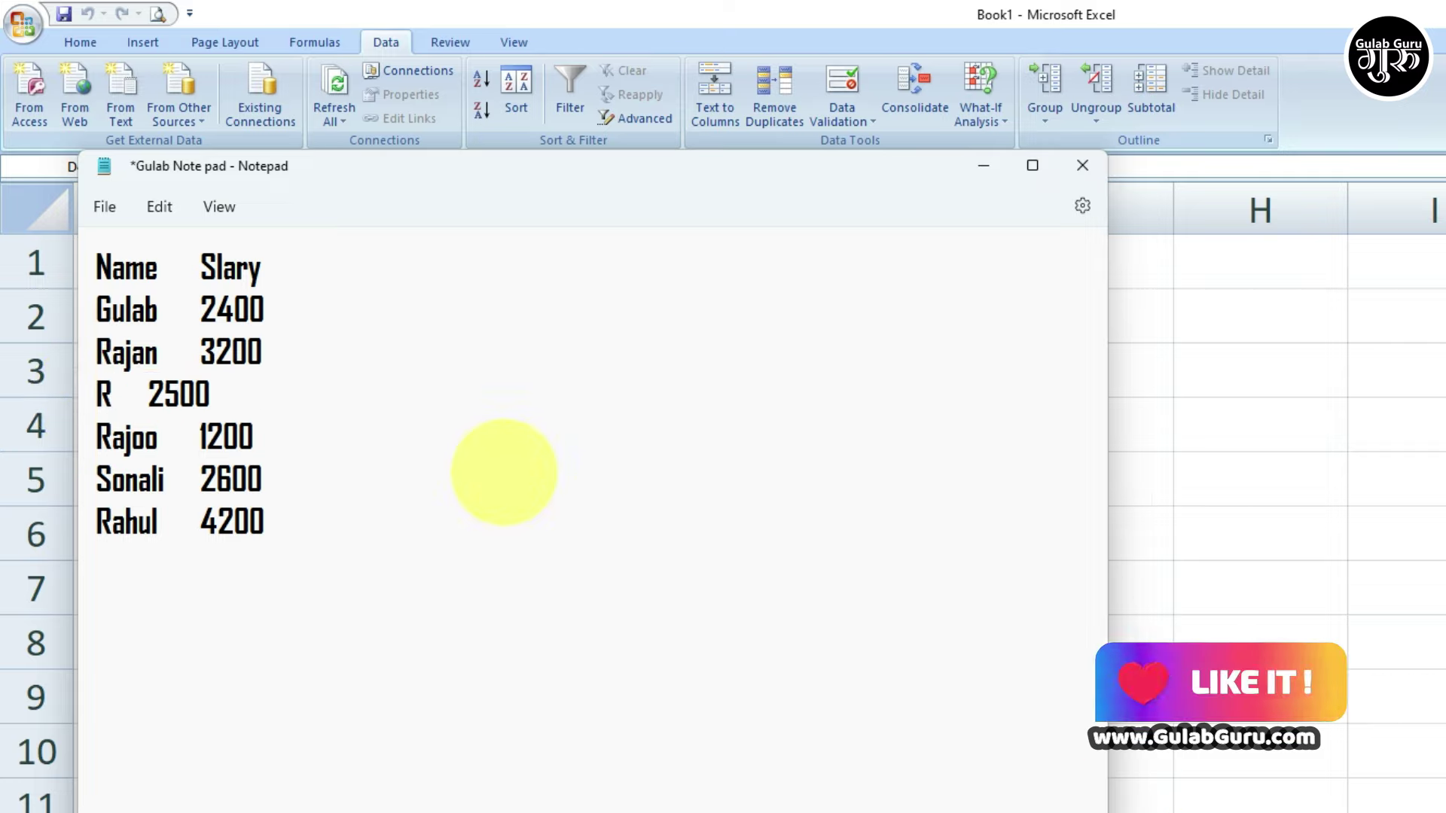
type("it")
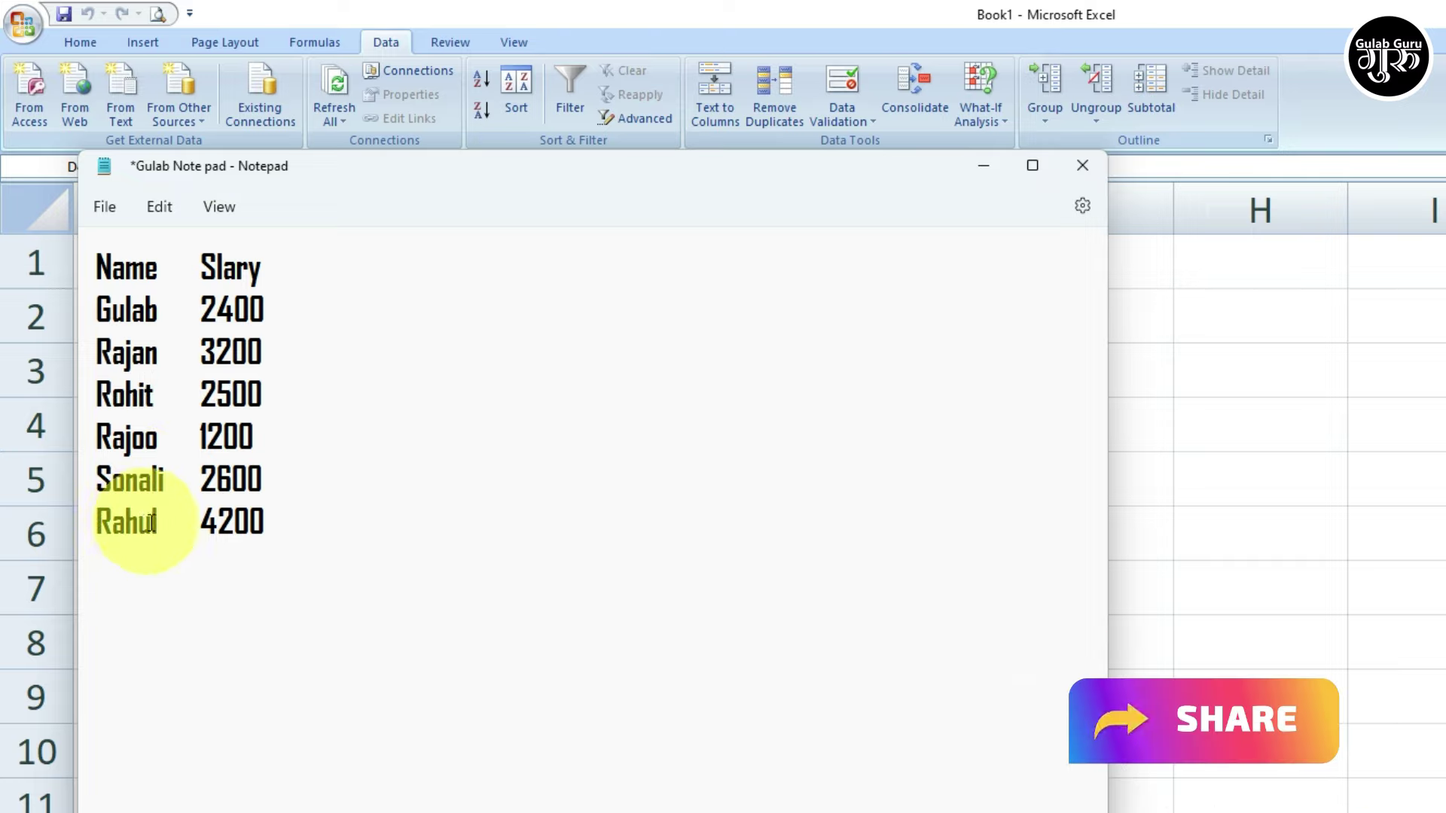
key("BackSpace")
key("BackSpace")
key("BackSpace")
type("Pooj")
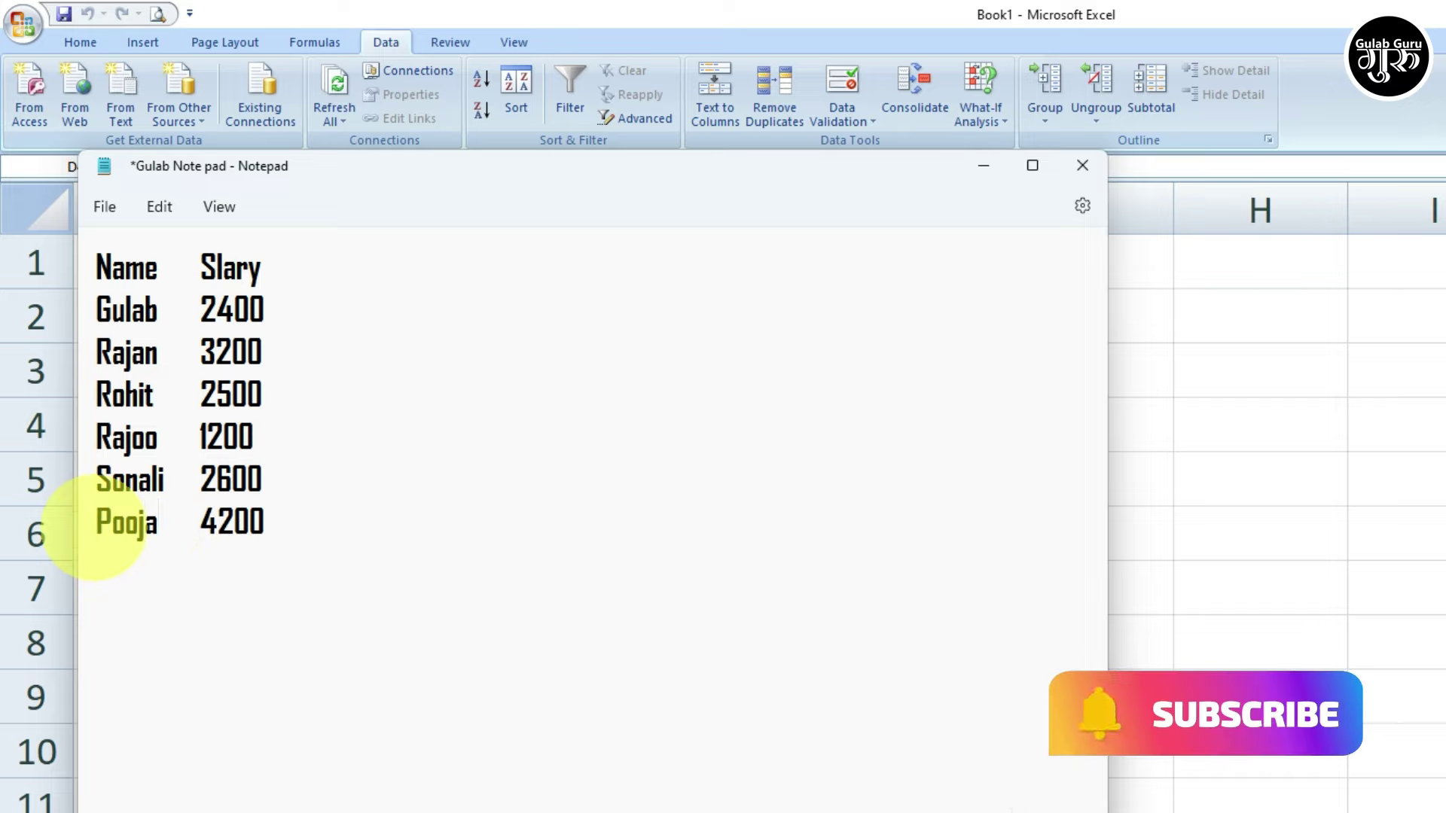
- Change Rajan's salary from 3200 and Rajoo's from 1200 to 6000
left_click(259, 354)
left_click_drag(259, 354, 174, 352)
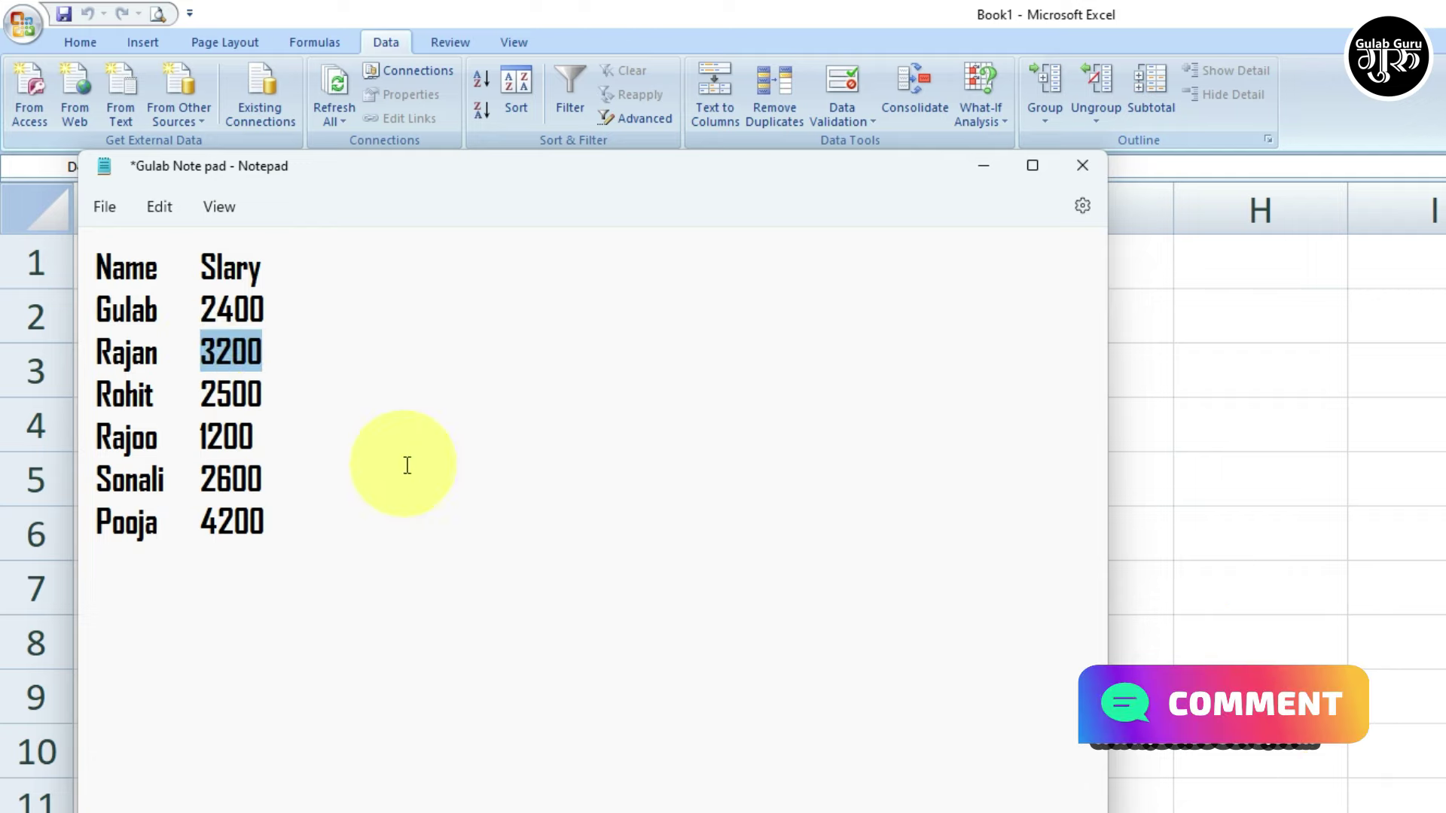
type("6000")
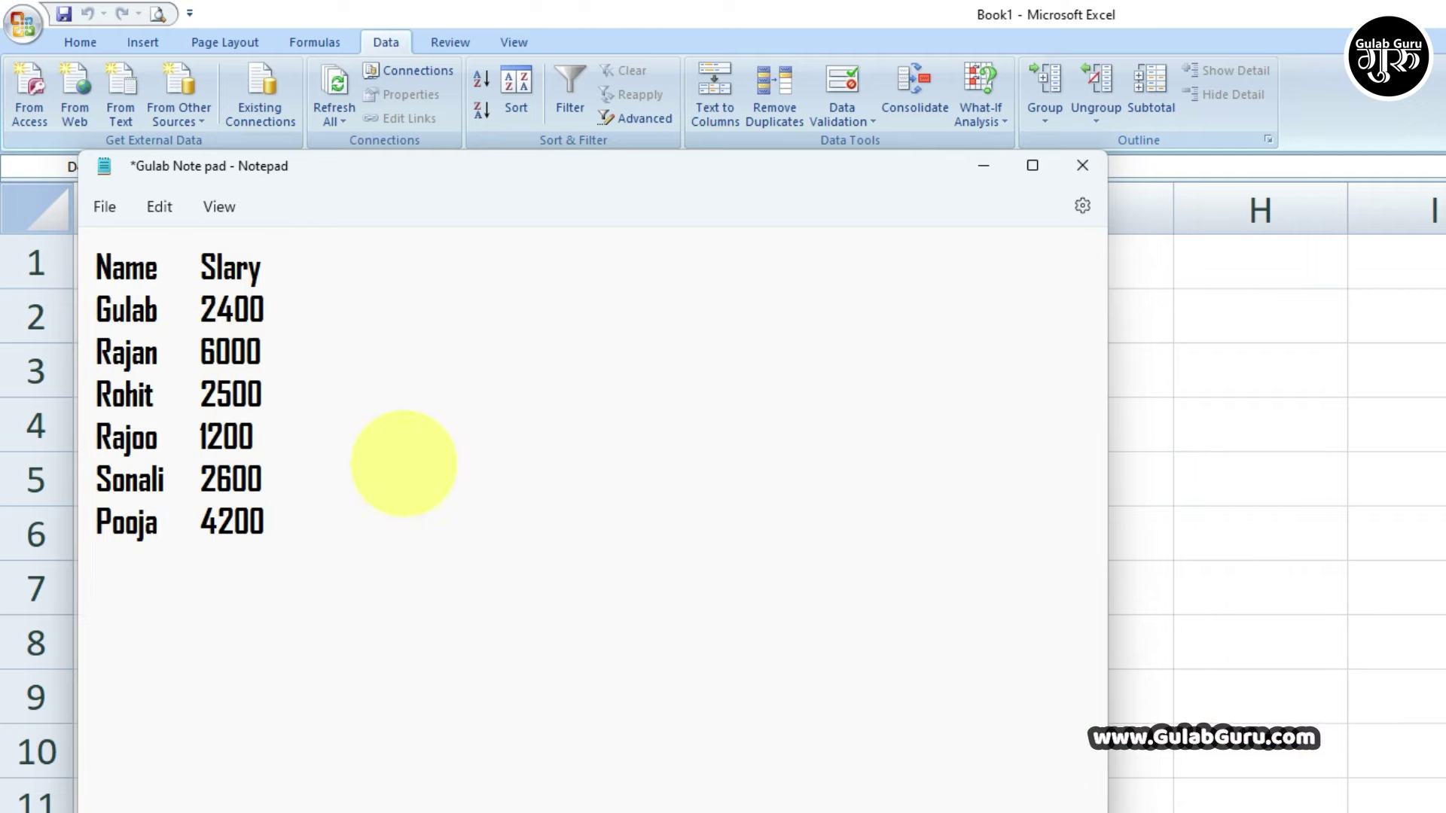
left_click(253, 435)
left_click_drag(251, 435, 202, 444)
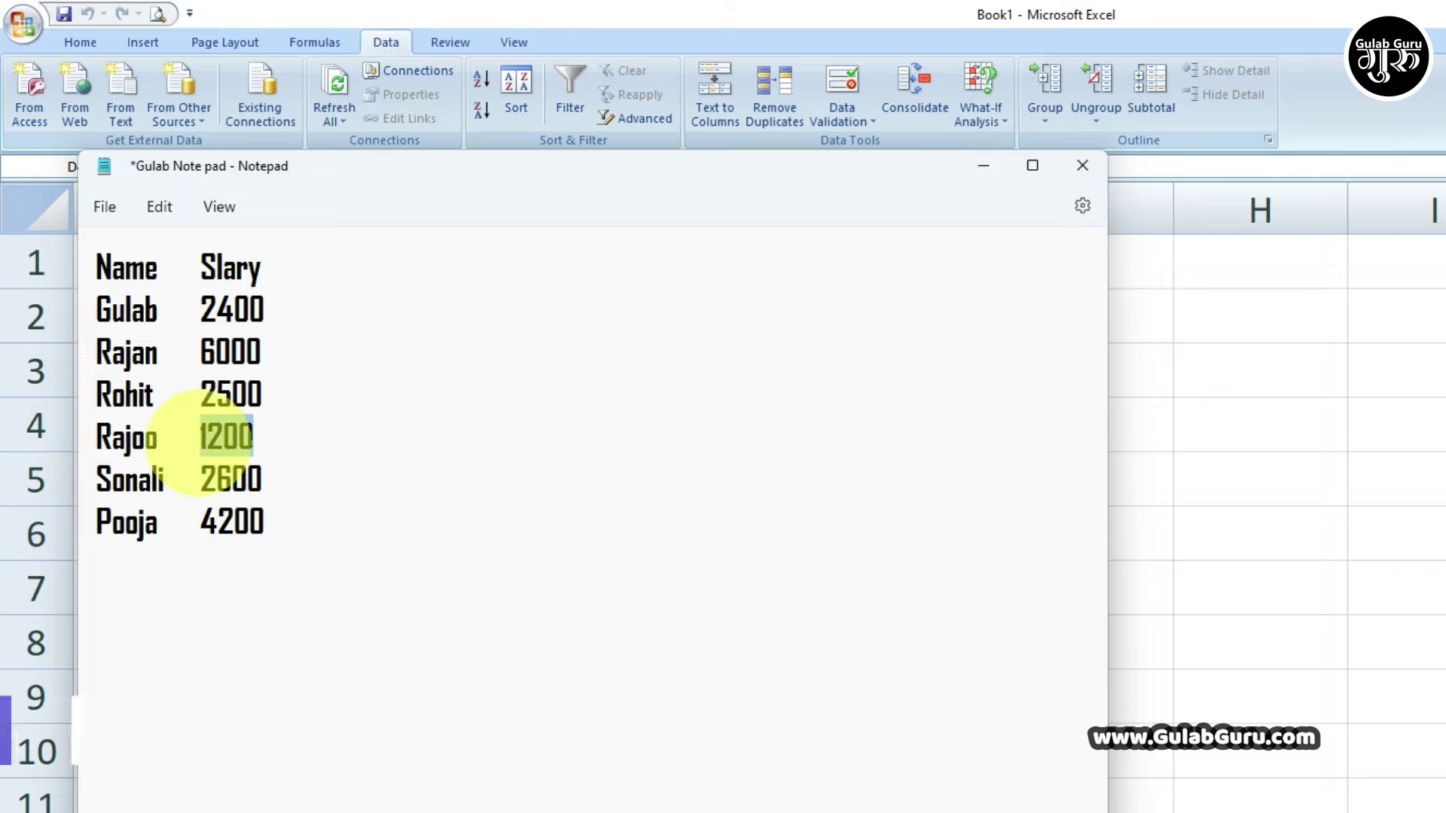
type("6000")
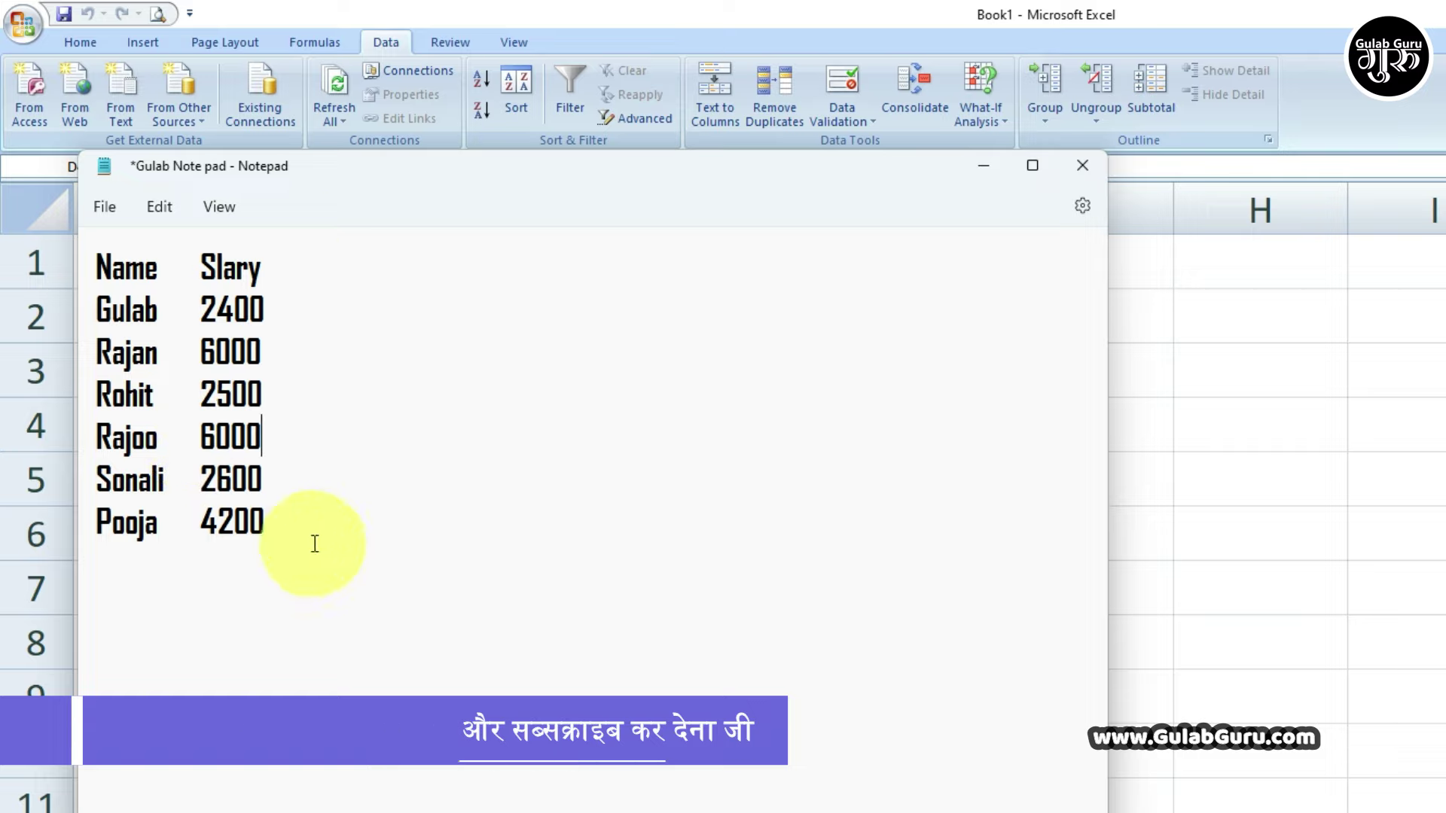
- Save the edited Gulab Note pad file and minimize Notepad
left_click(98, 205)
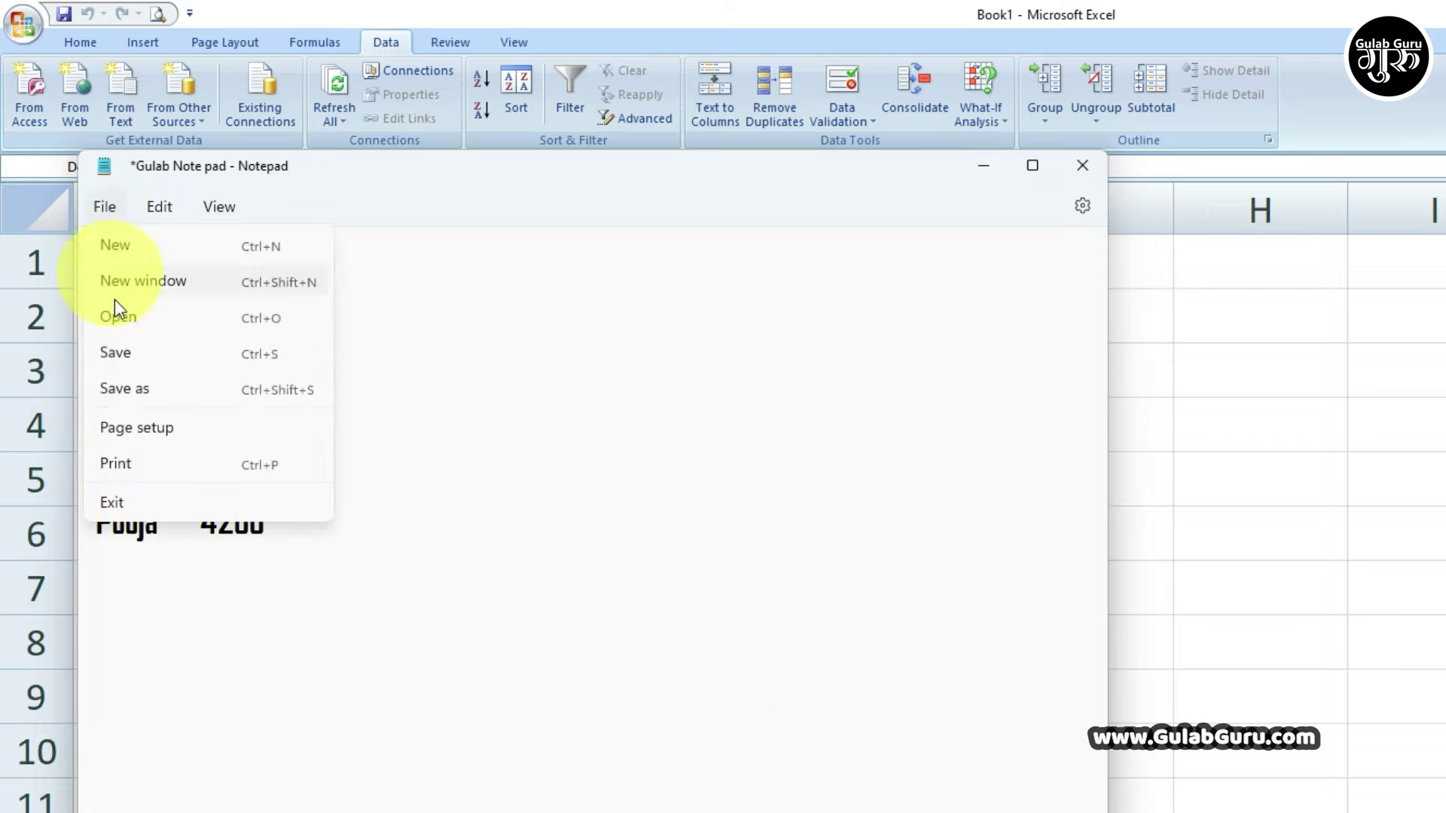
left_click(116, 348)
left_click(104, 206)
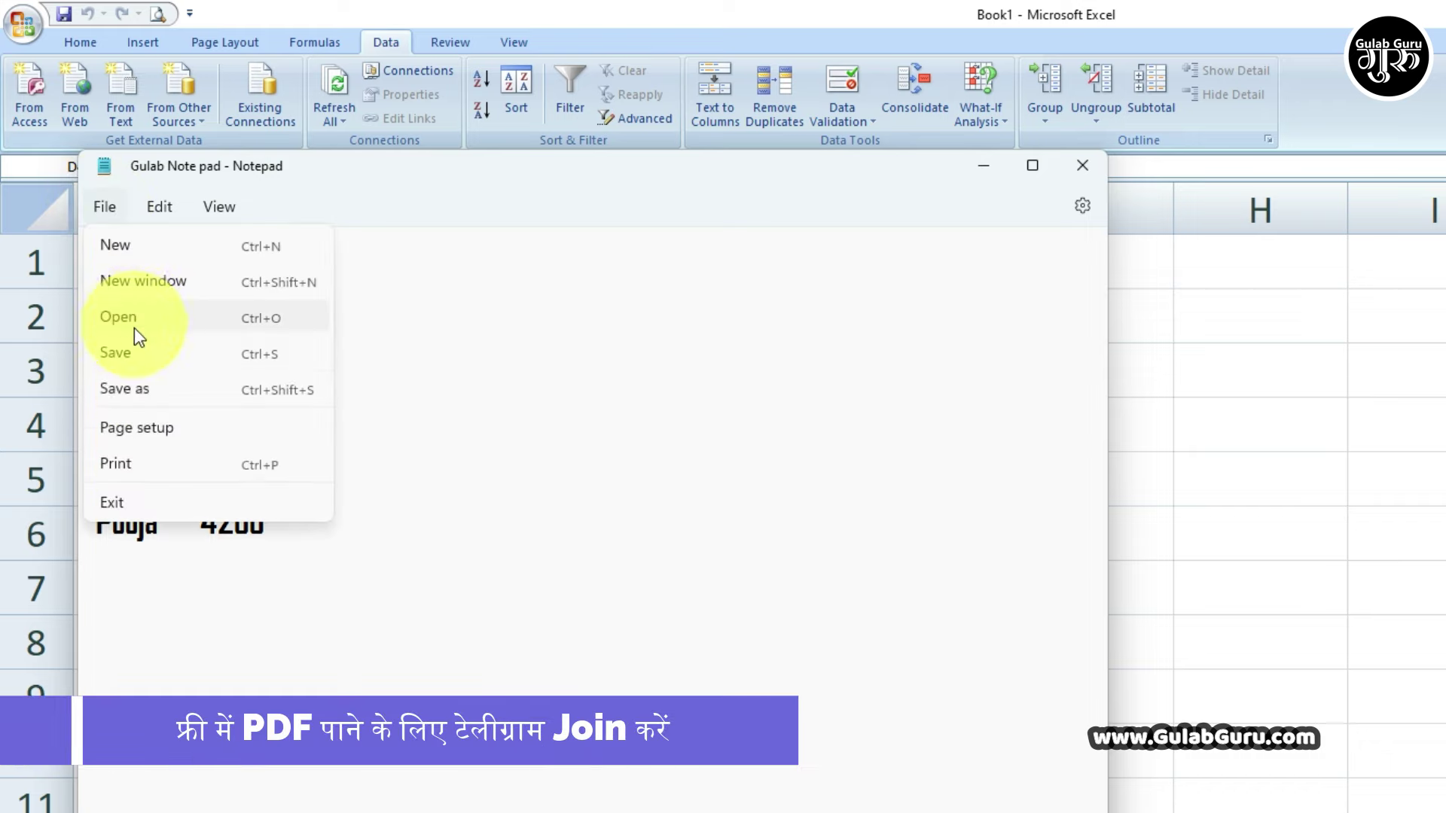
left_click(123, 358)
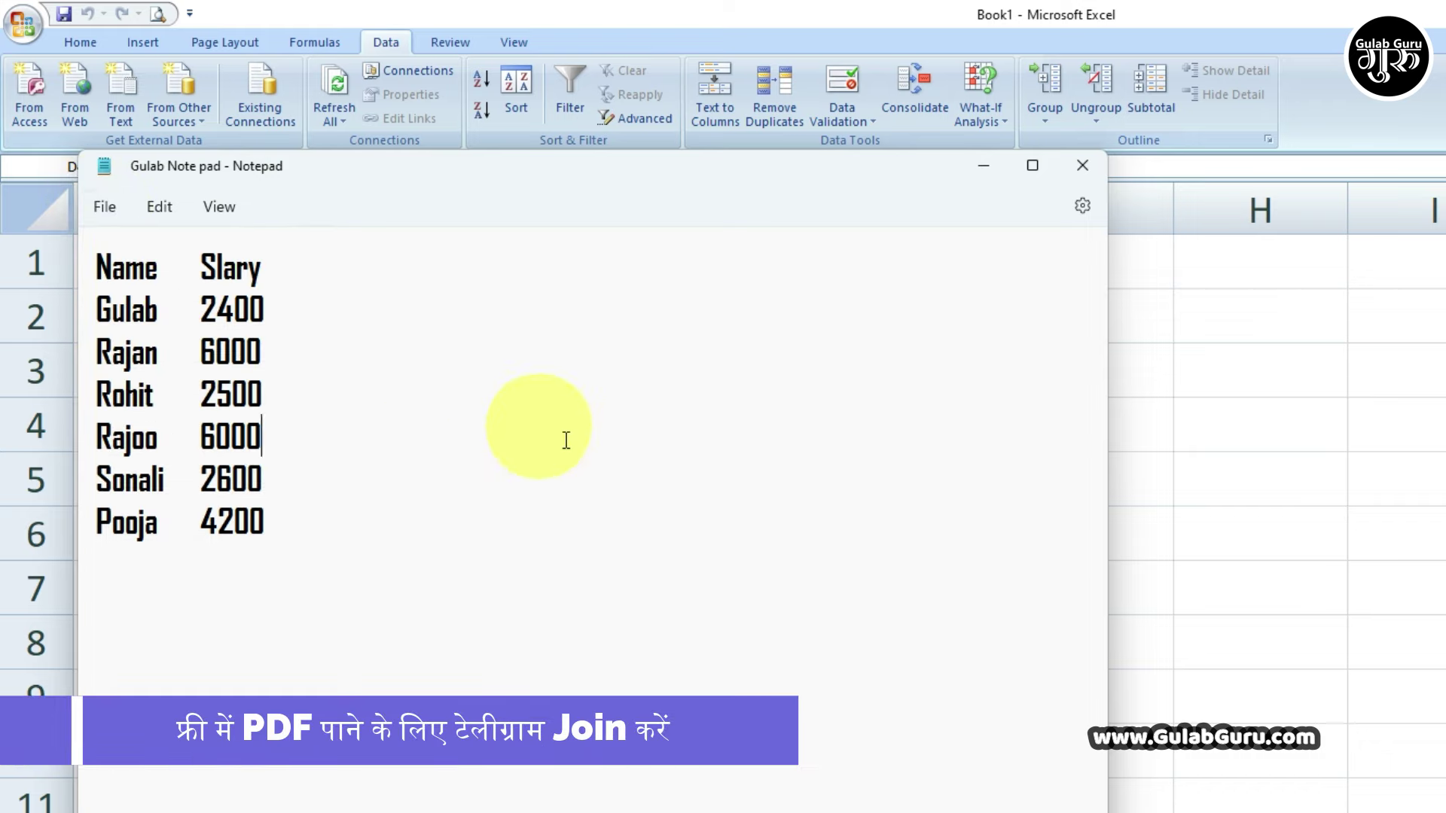
left_click(984, 165)
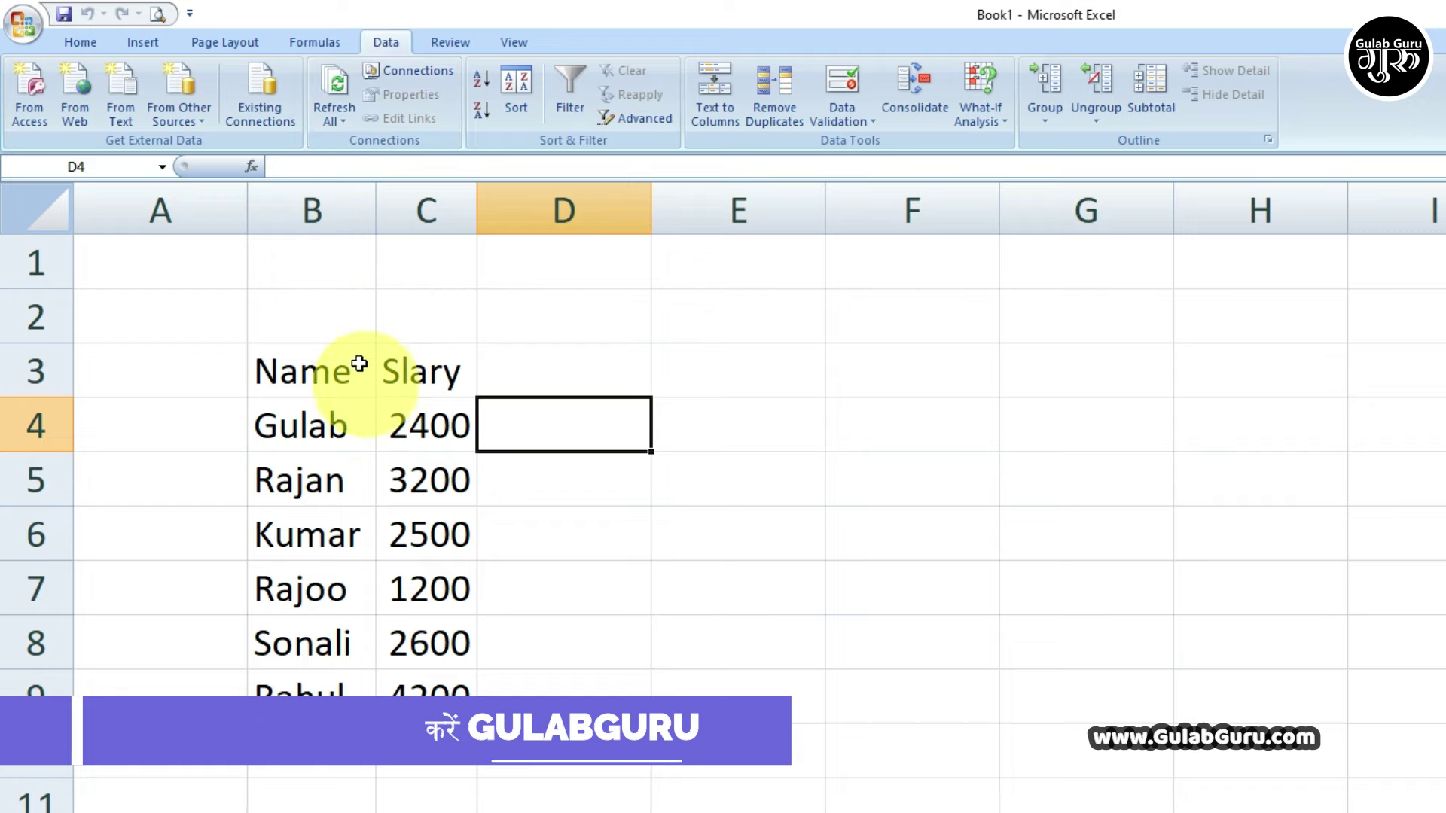
- Refresh the linked Name/Slary data and select Gulab Note pad as the text file to import
left_click(309, 368)
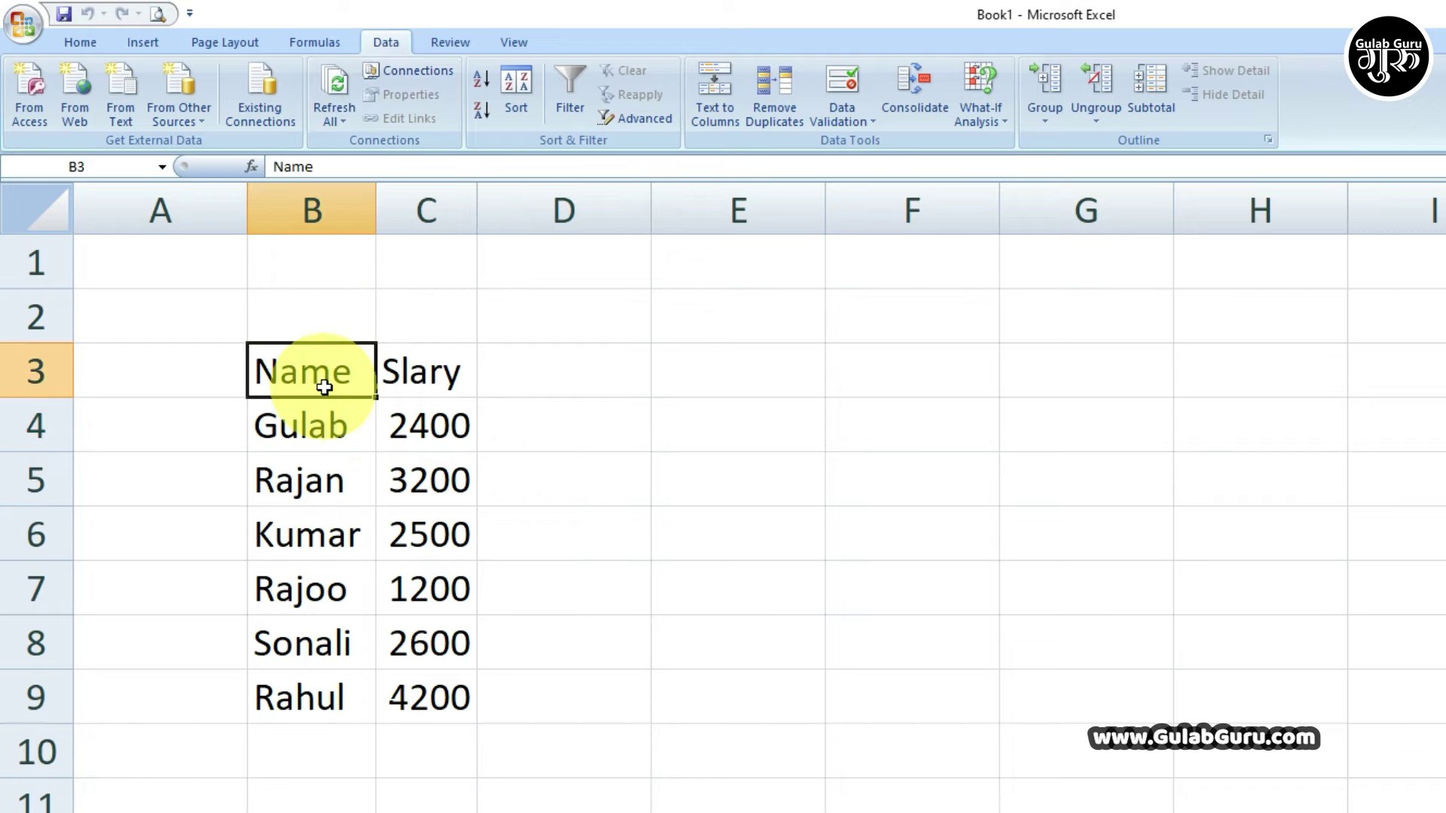
left_click(342, 120)
left_click(394, 144)
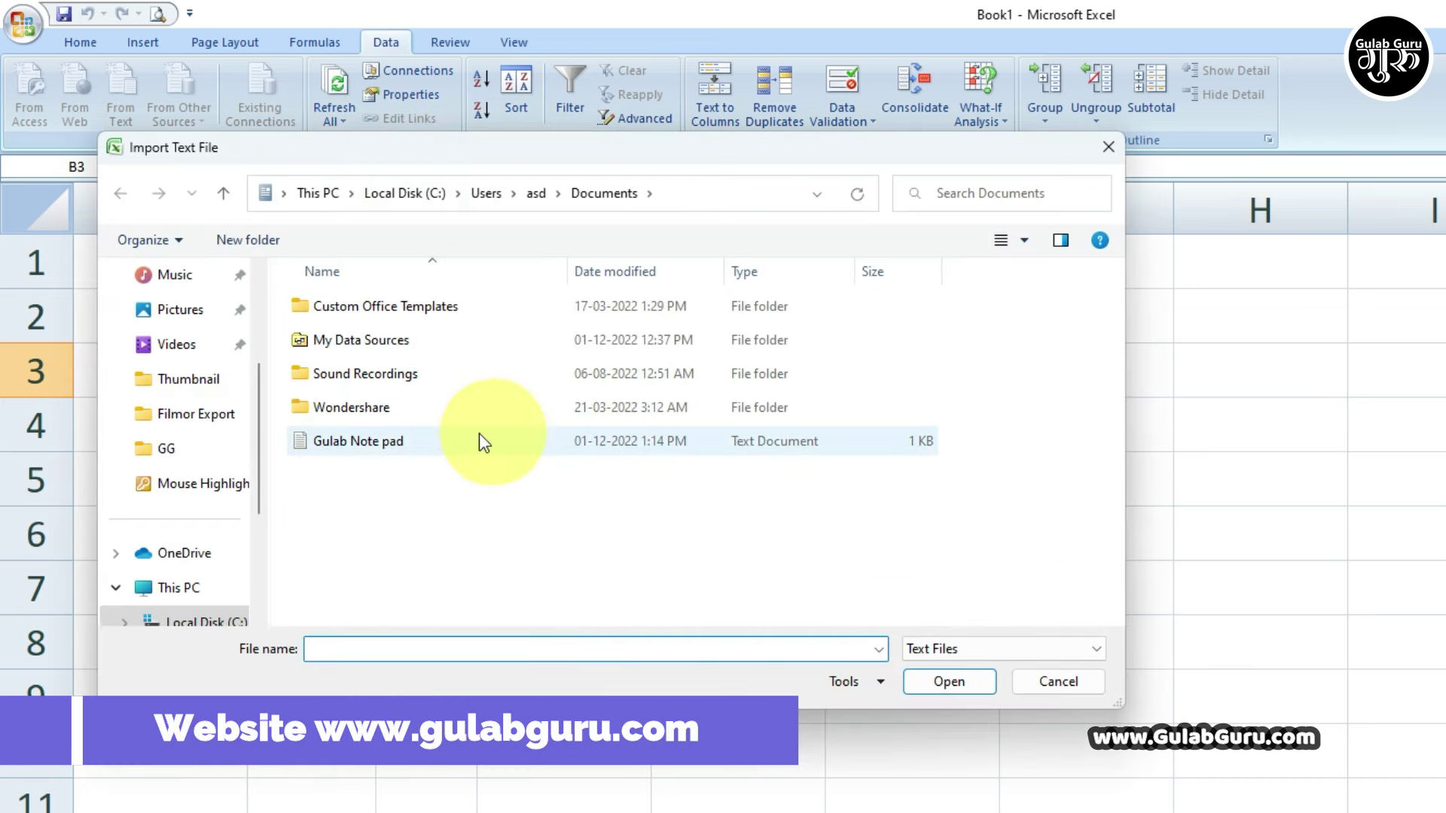
left_click(364, 442)
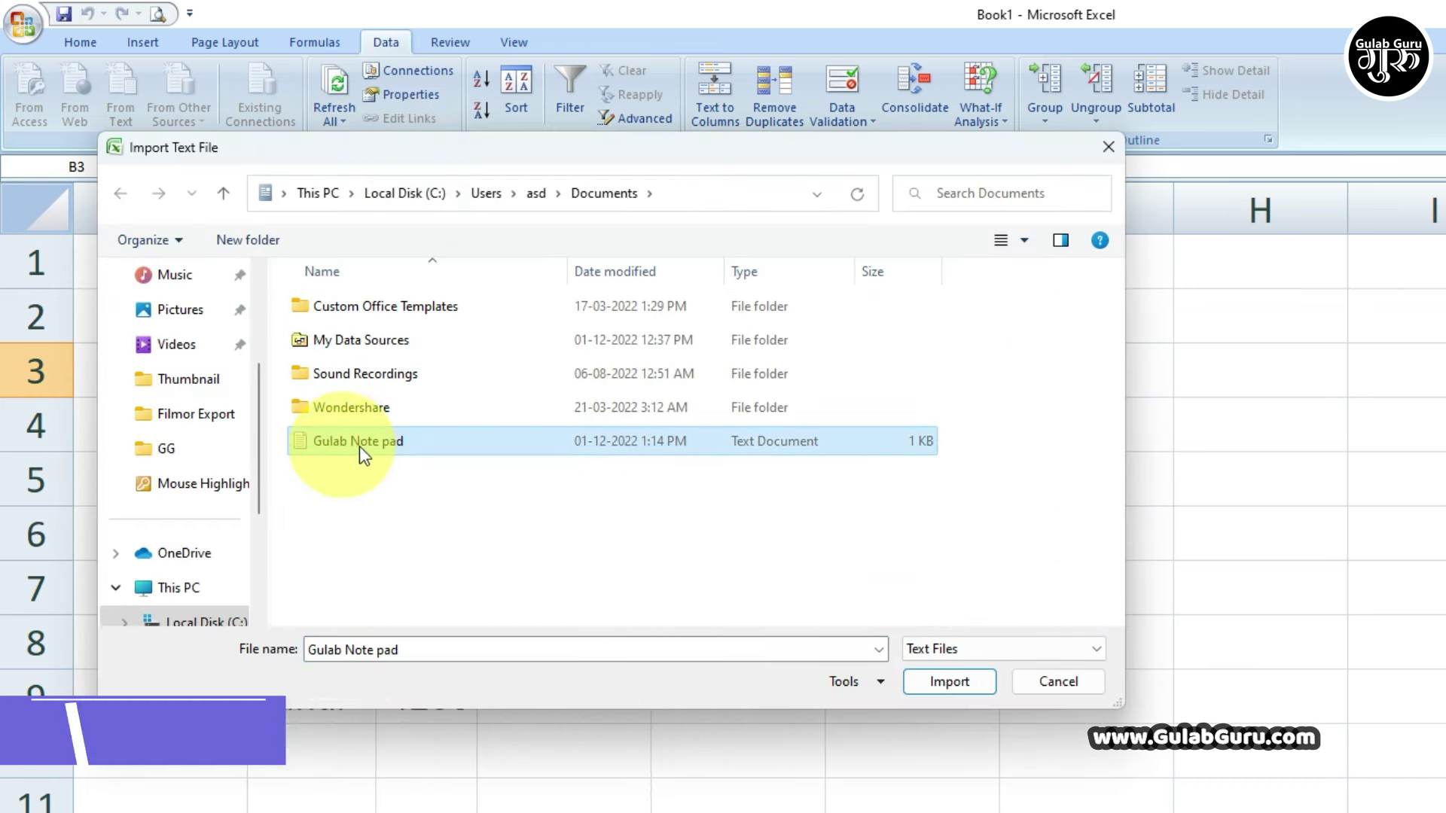
left_click_drag(489, 156, 619, 614)
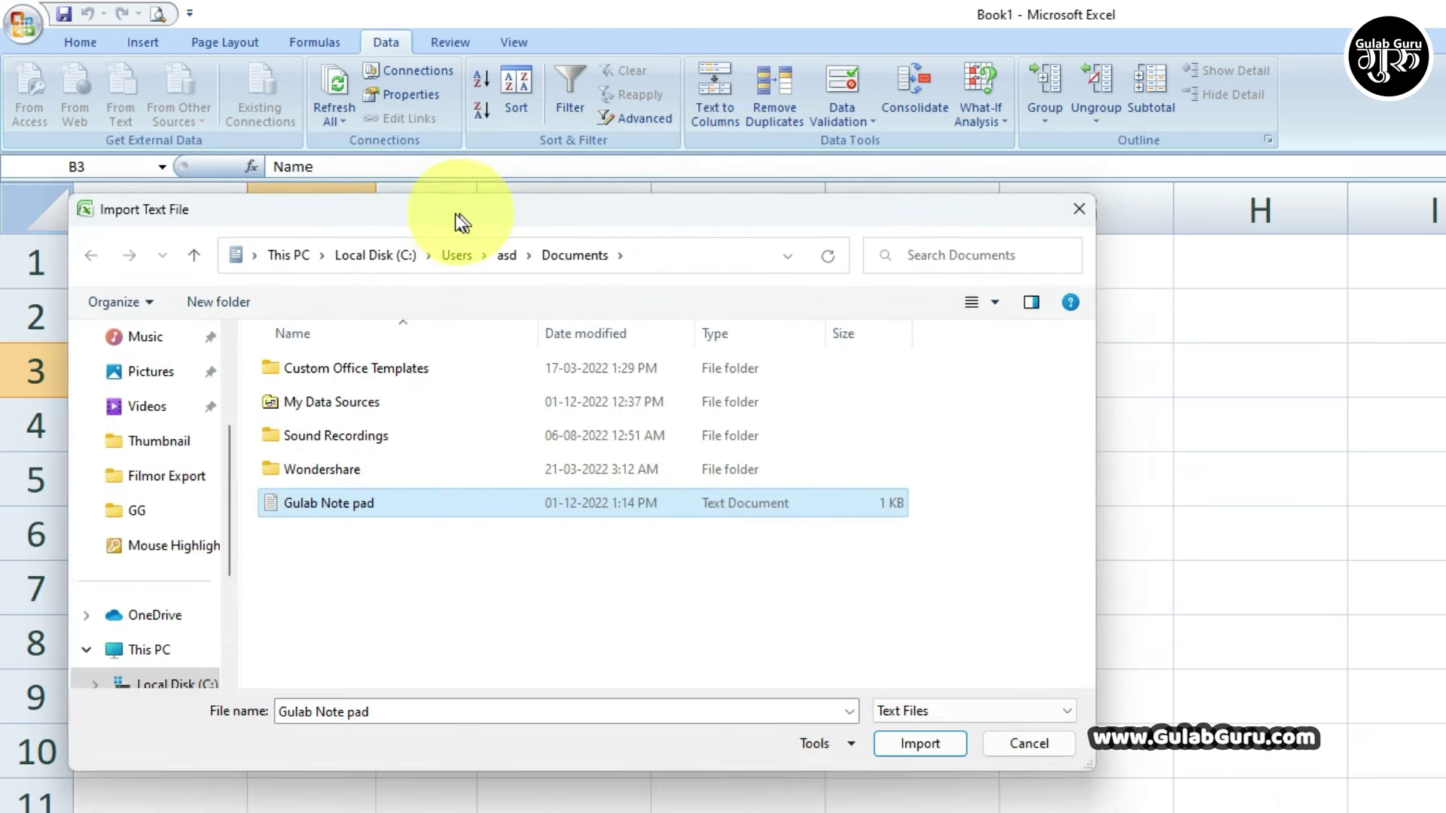
left_click_drag(619, 621, 455, 222)
- Import Gulab Note pad so the table shows Rohit, Pooja and the 6000 salaries
left_click(915, 743)
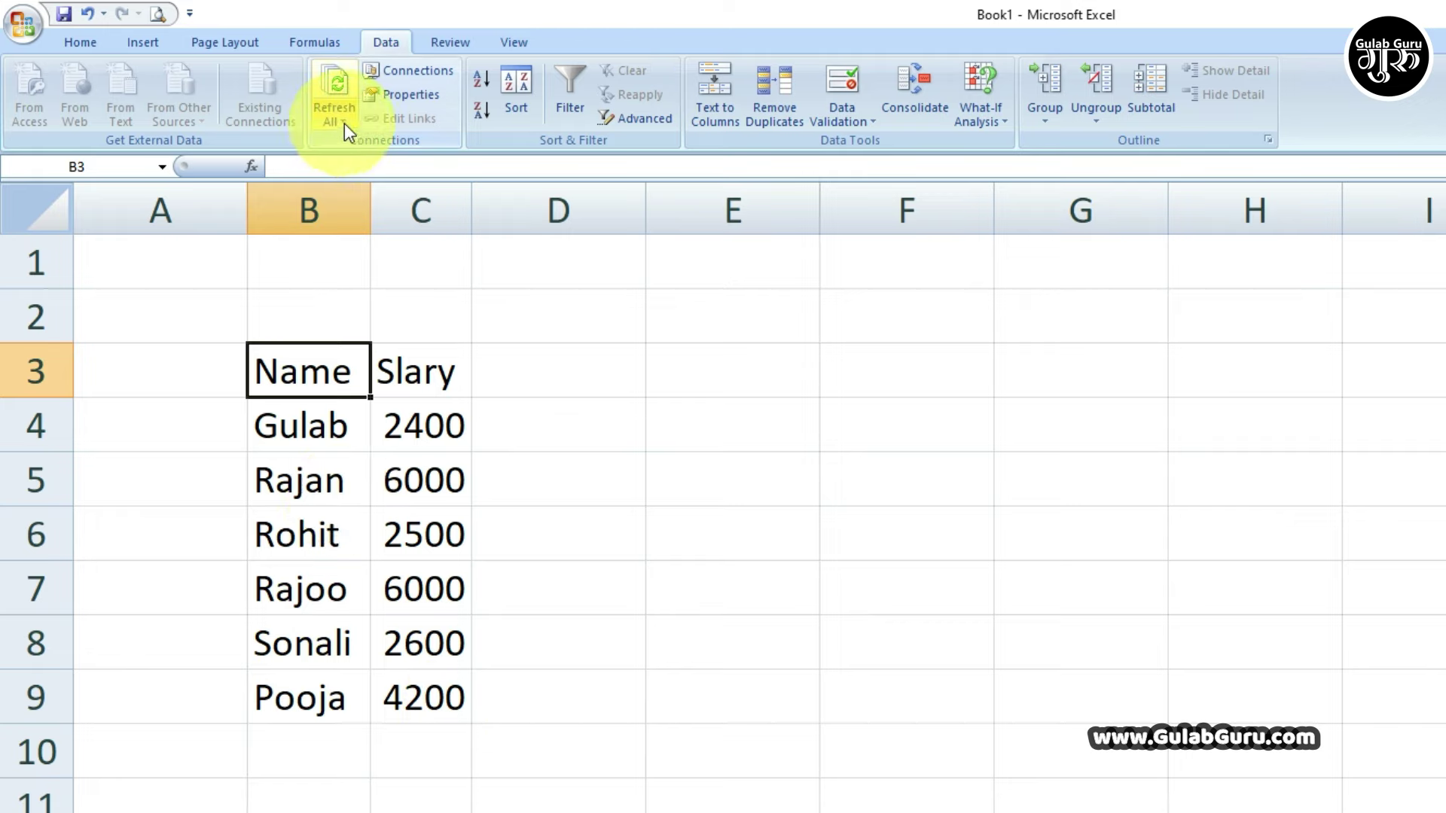
left_click(575, 457)
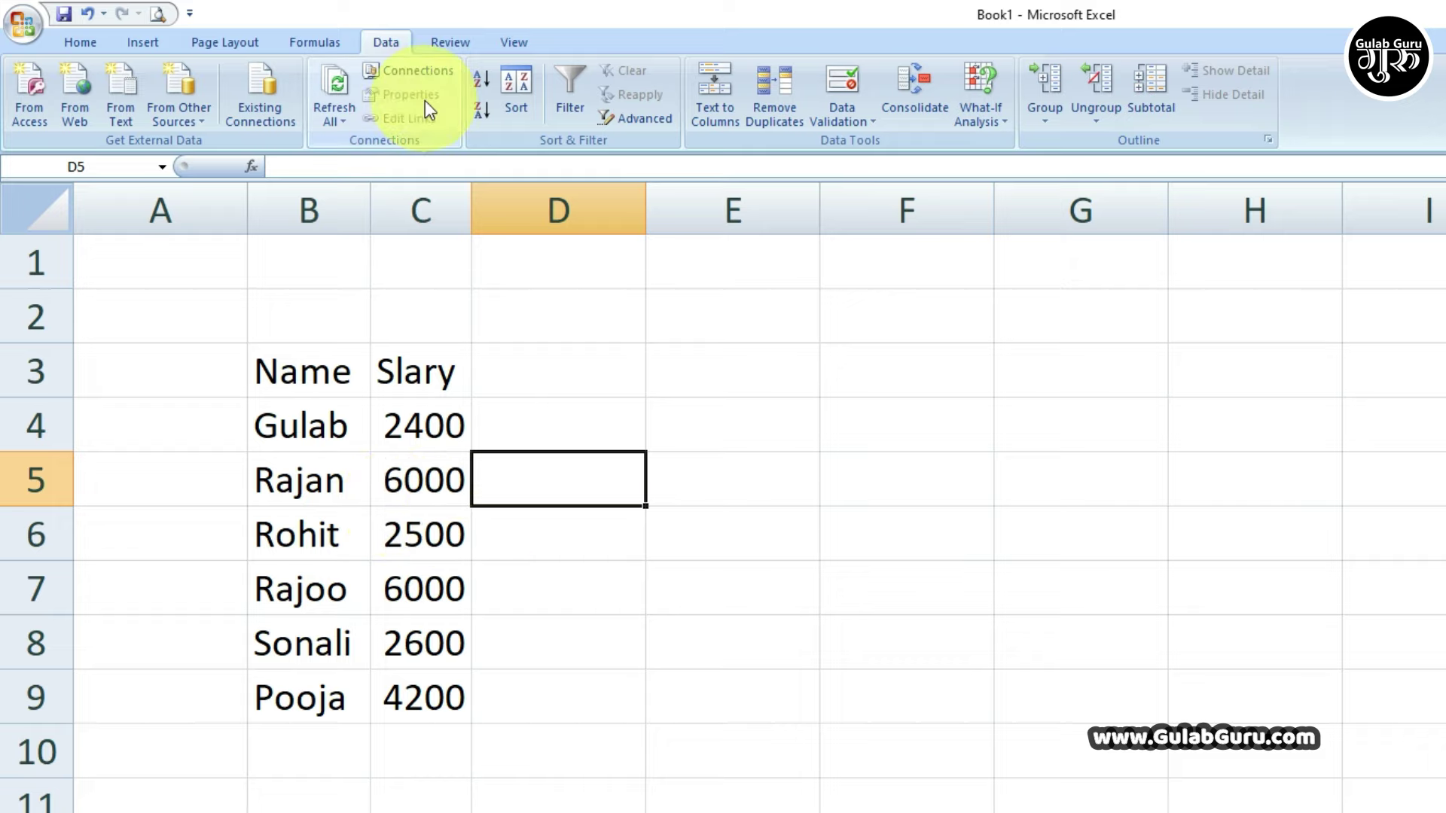
left_click(331, 380)
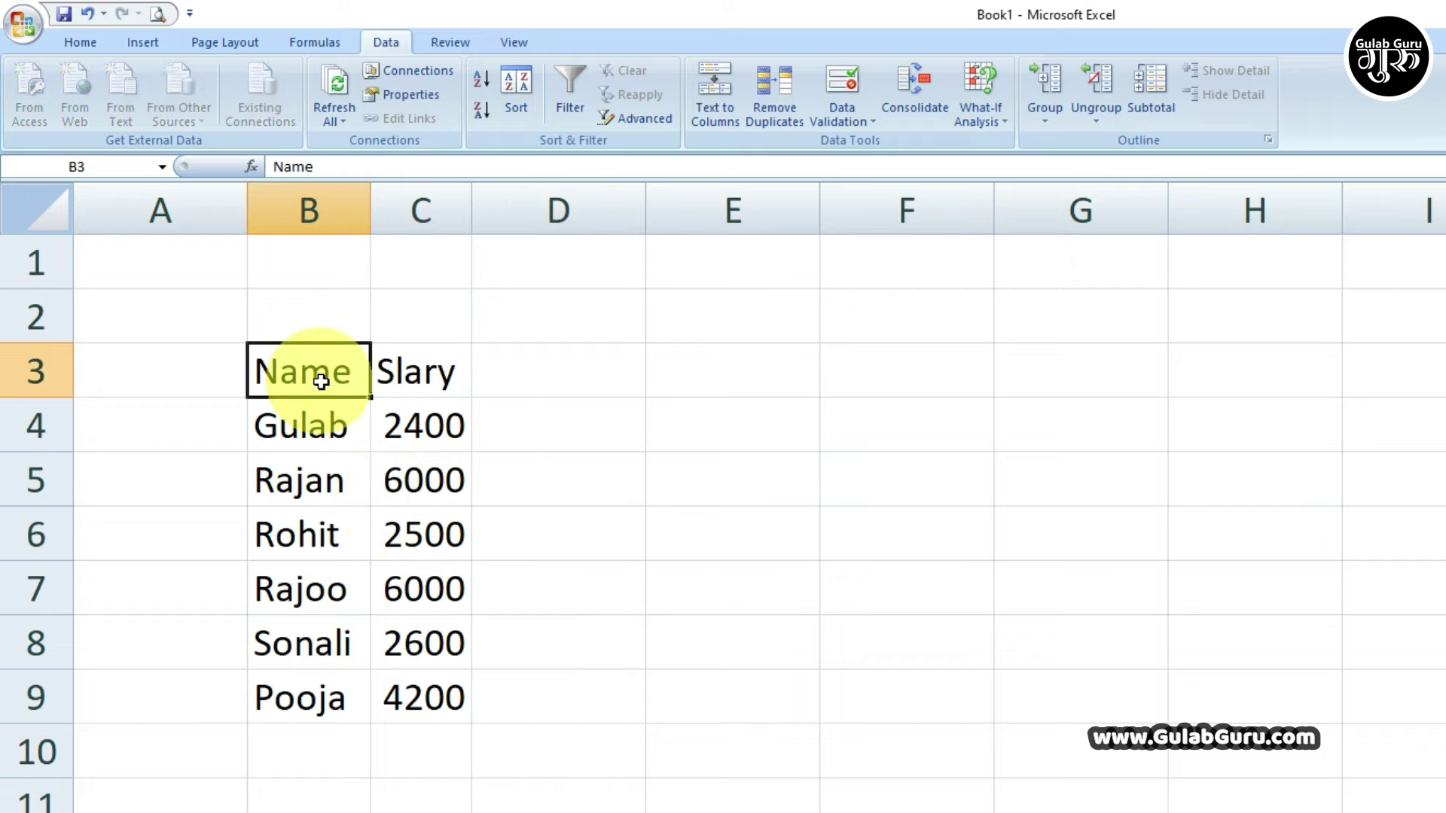
left_click(431, 96)
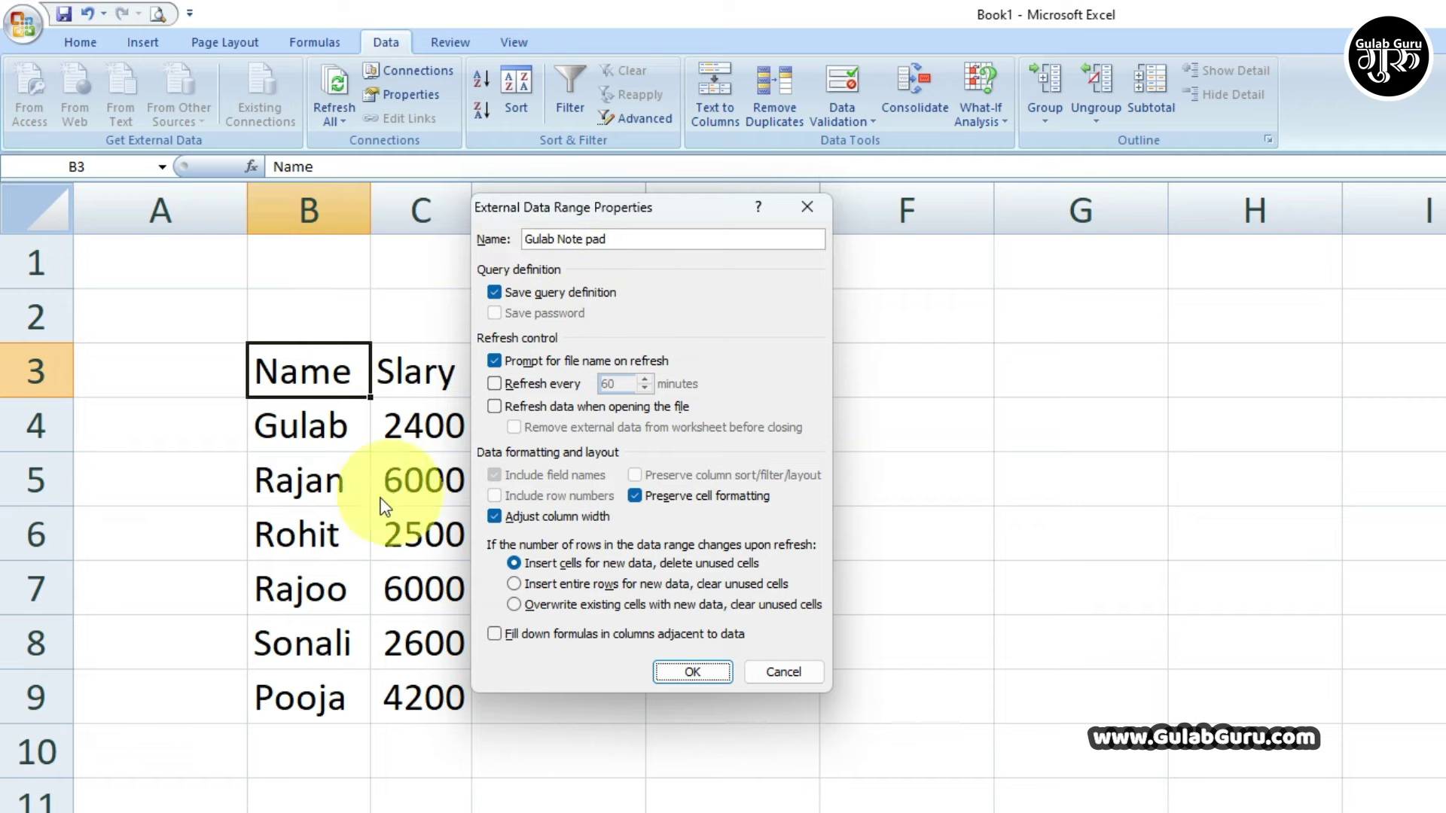
left_click(691, 671)
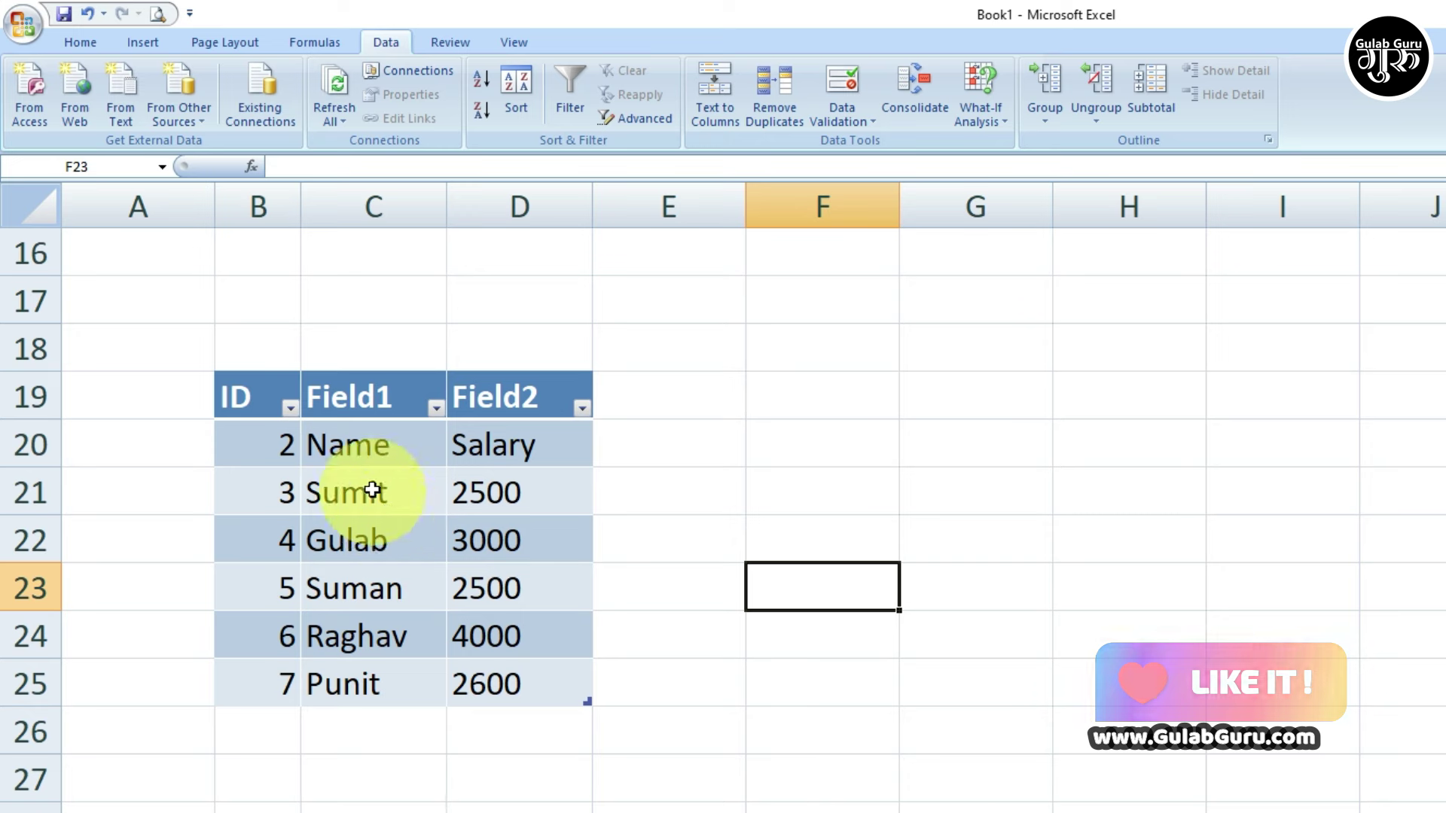
left_click(364, 472)
left_click(422, 92)
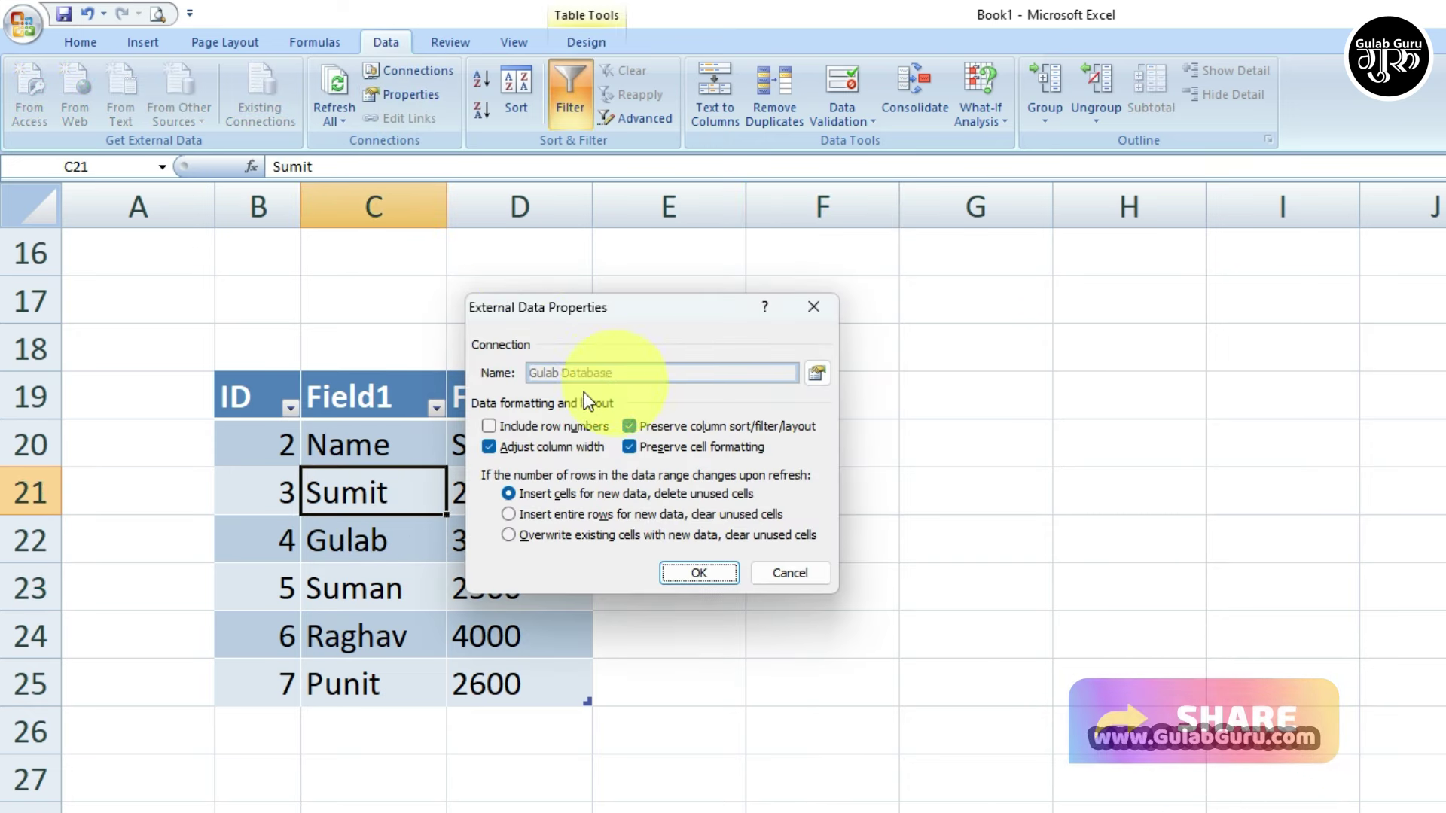
left_click(790, 574)
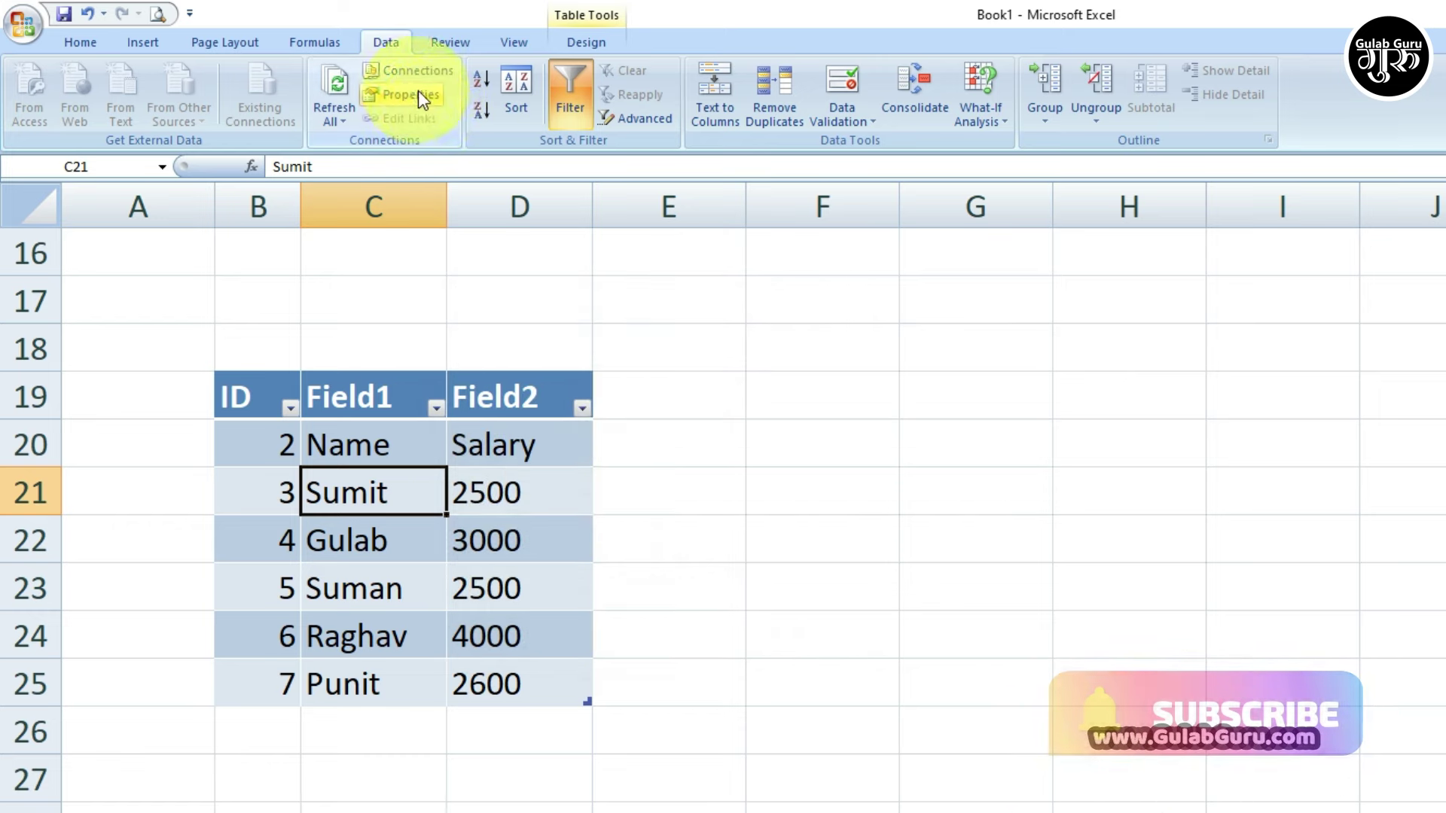
left_click(674, 452)
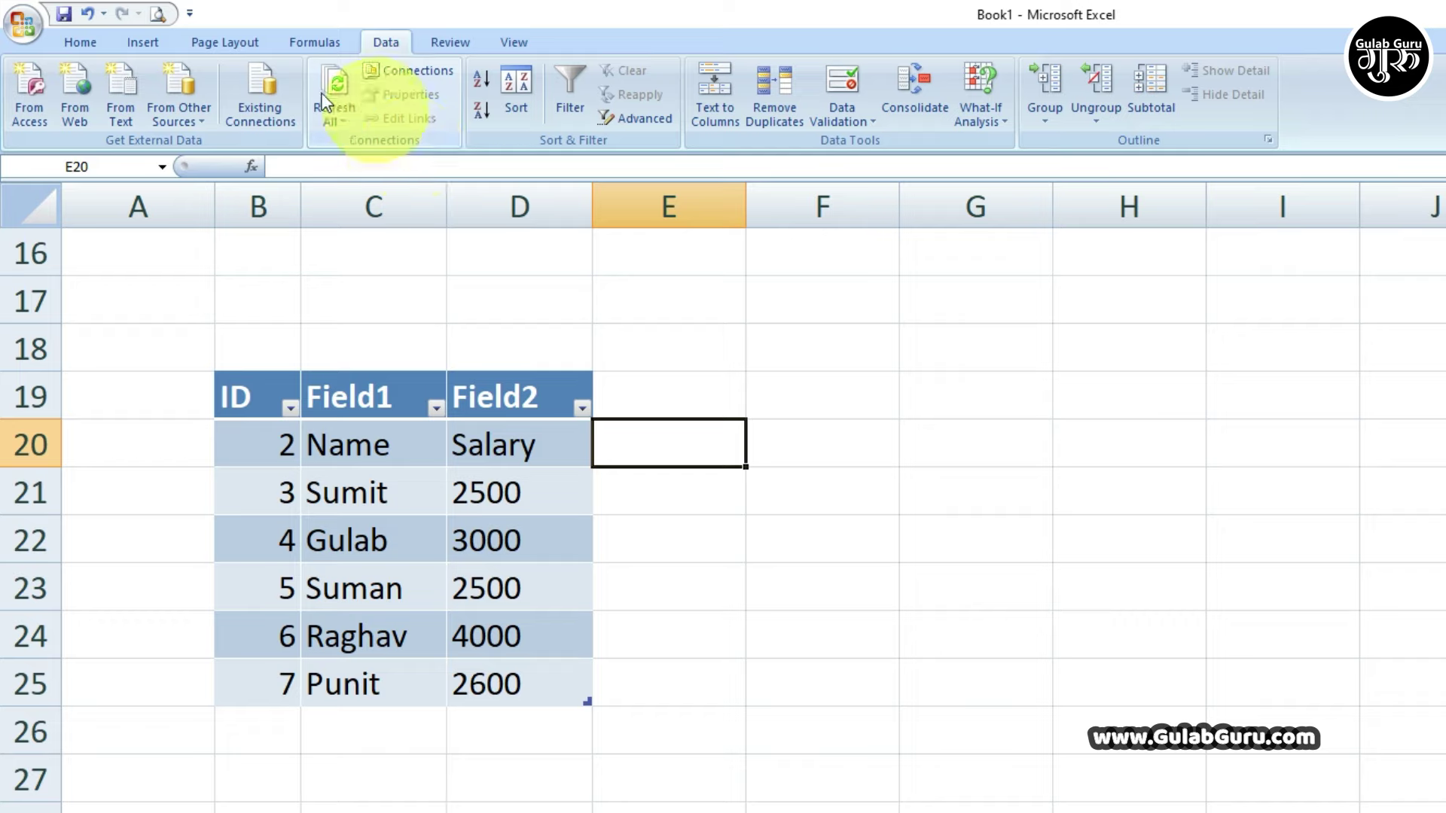
left_click(692, 557)
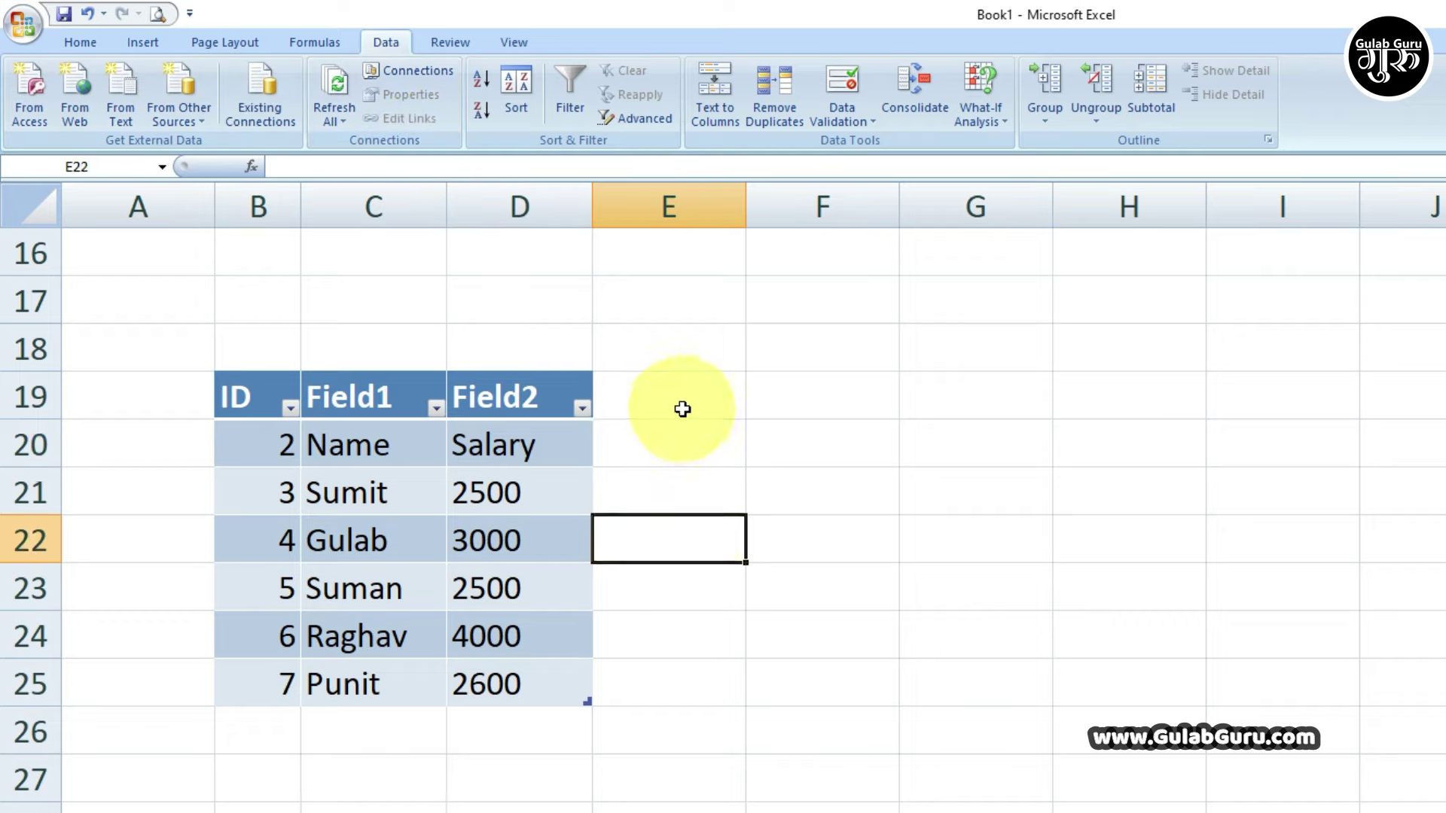